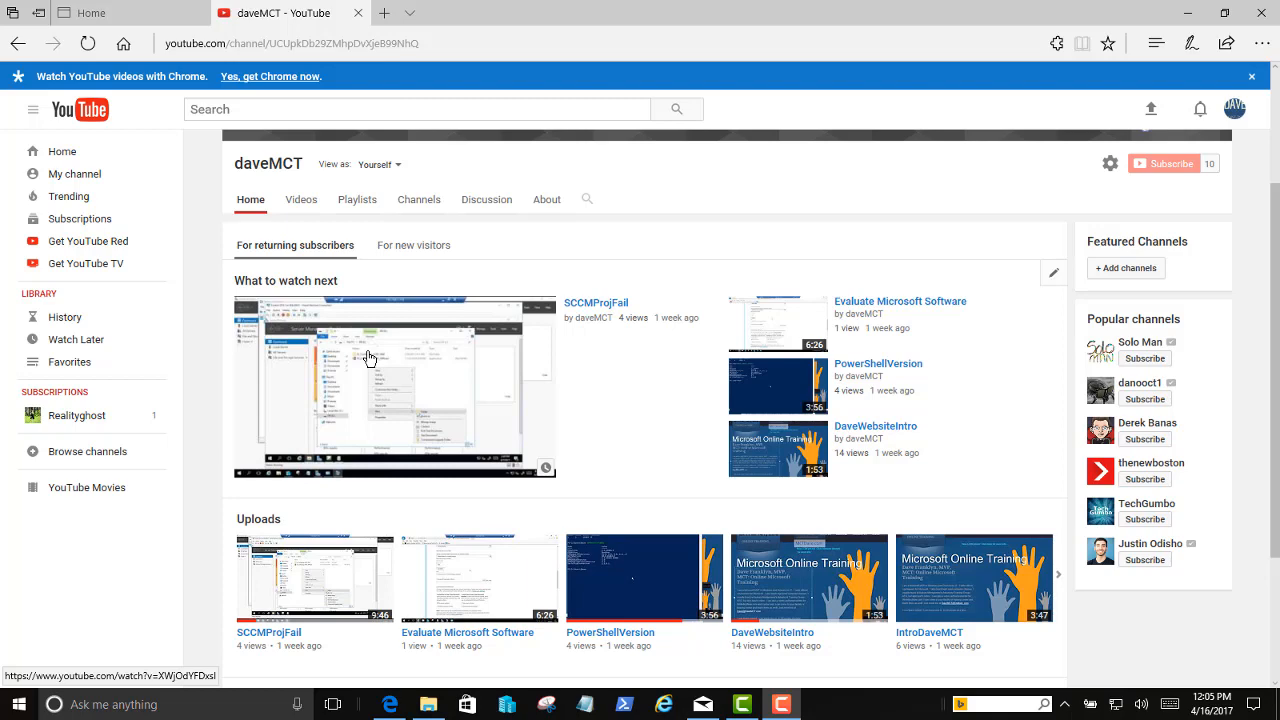
Switch Edge from the YouTube channel page to the mctdave.com Microsoft Online Training site
click(82, 14)
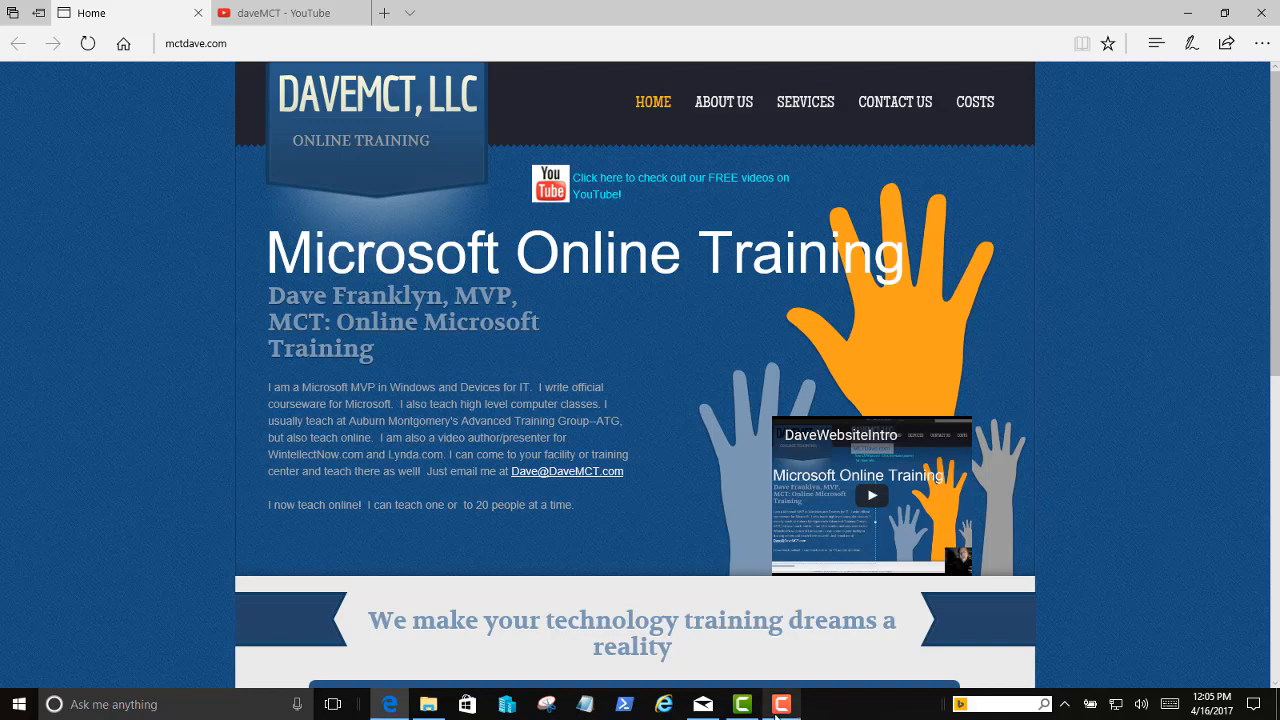
mouse_move(781, 713)
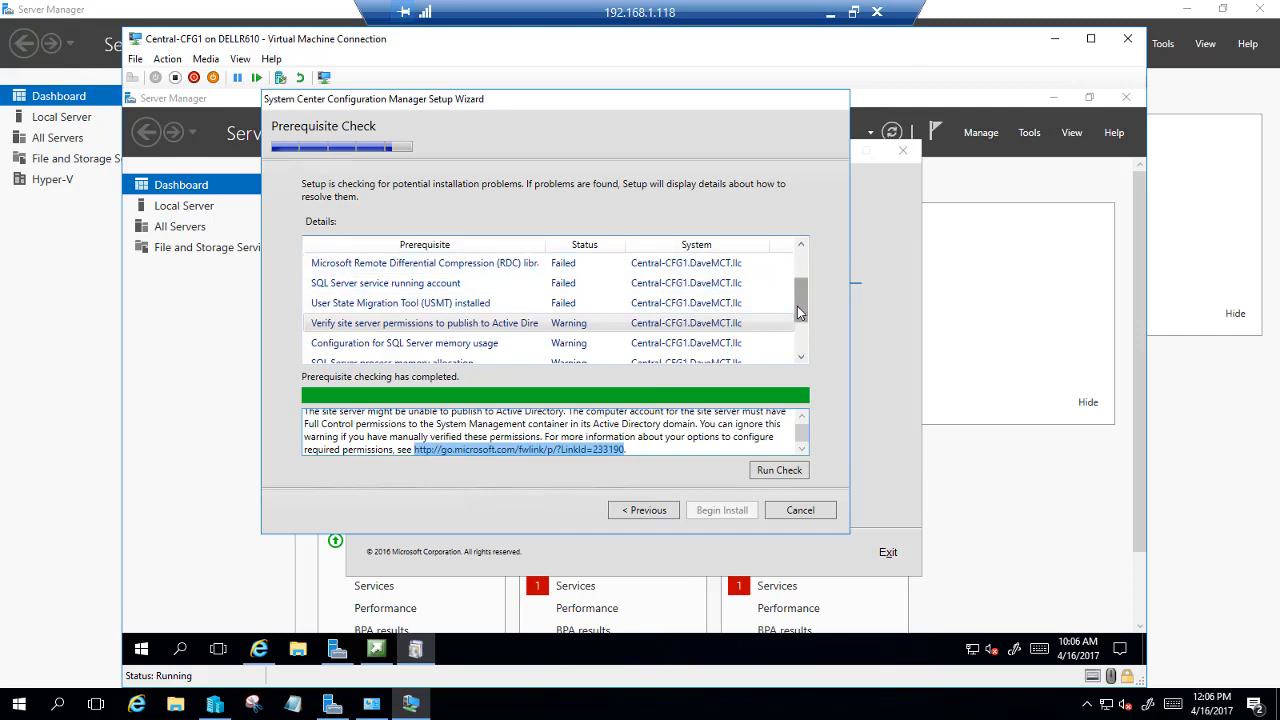
mouse_move(799, 313)
mouse_down()
mouse_move(801, 285)
mouse_move(802, 297)
mouse_up()
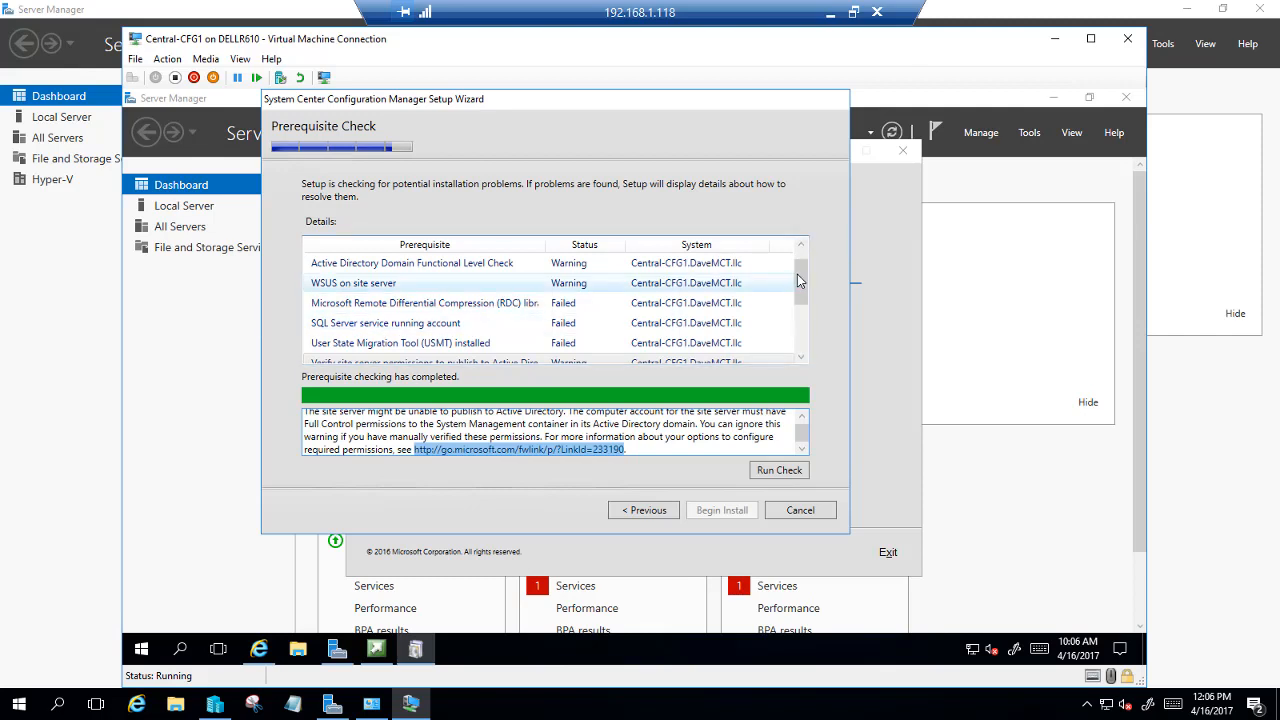
drag(799, 281, 807, 342)
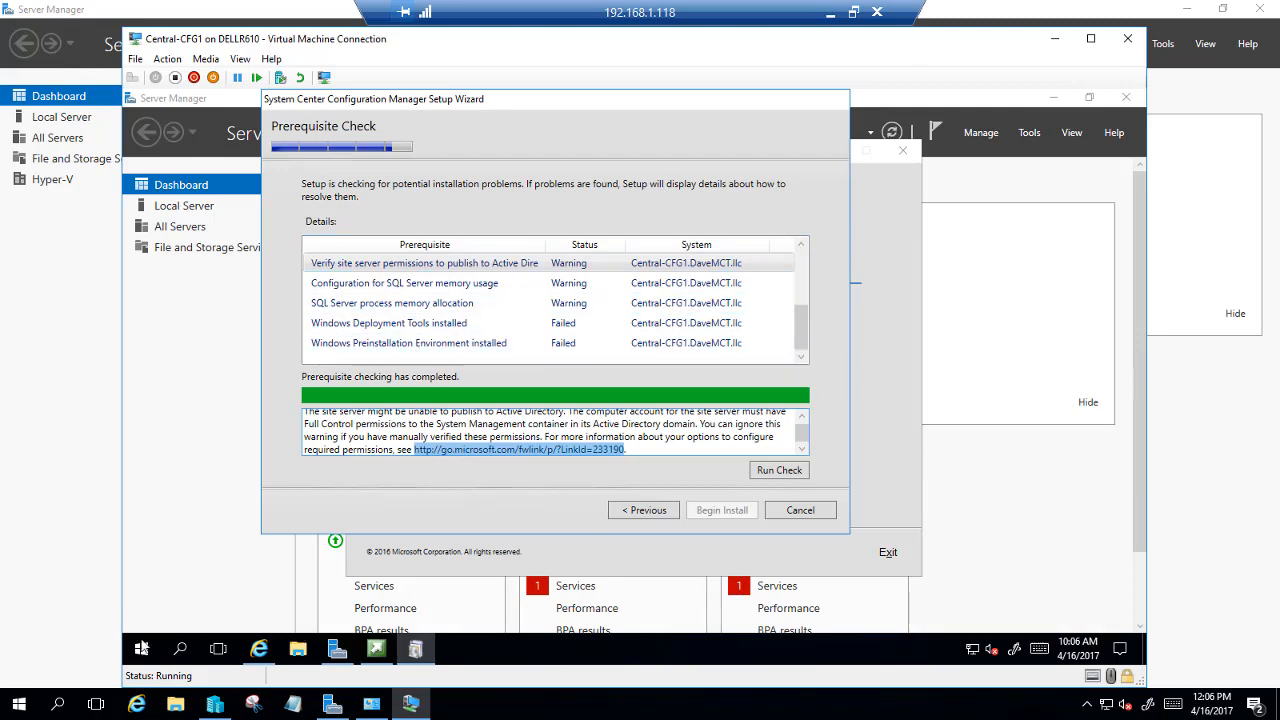
click(297, 650)
Download adksetup.exe for the Windows 10 ADK in Internet Explorer and open its Downloads folder
click(380, 262)
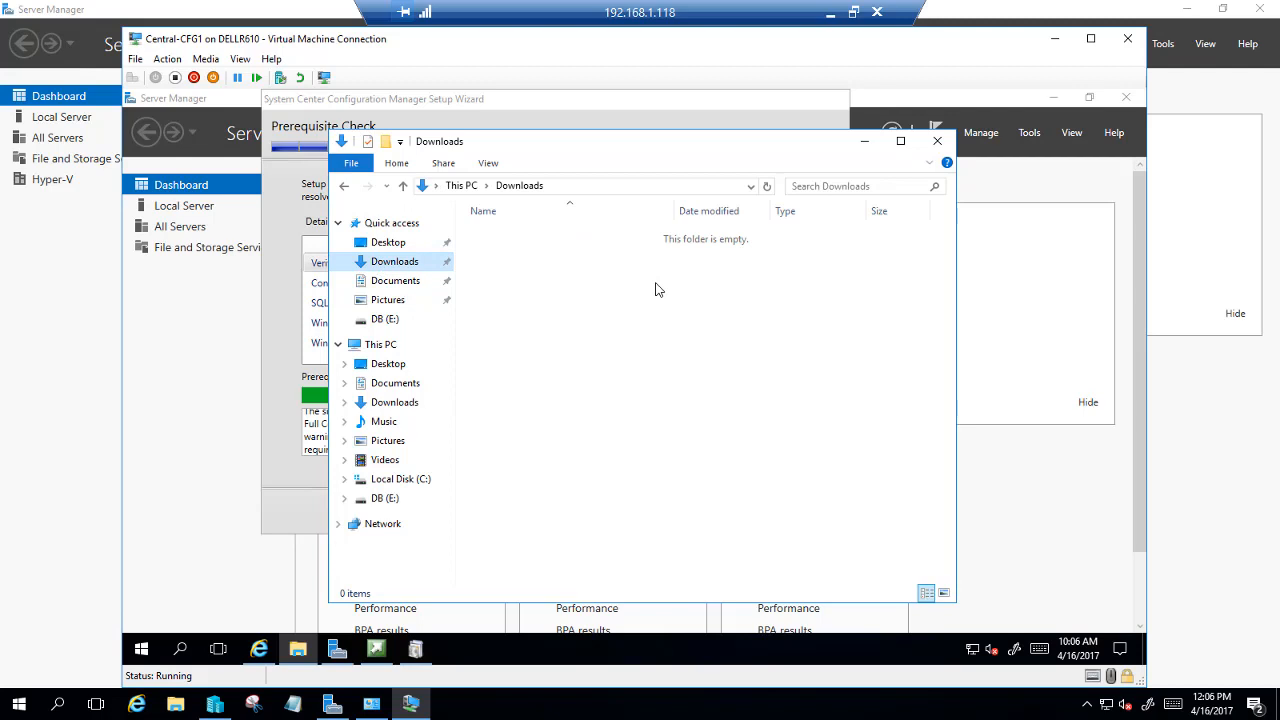
click(258, 648)
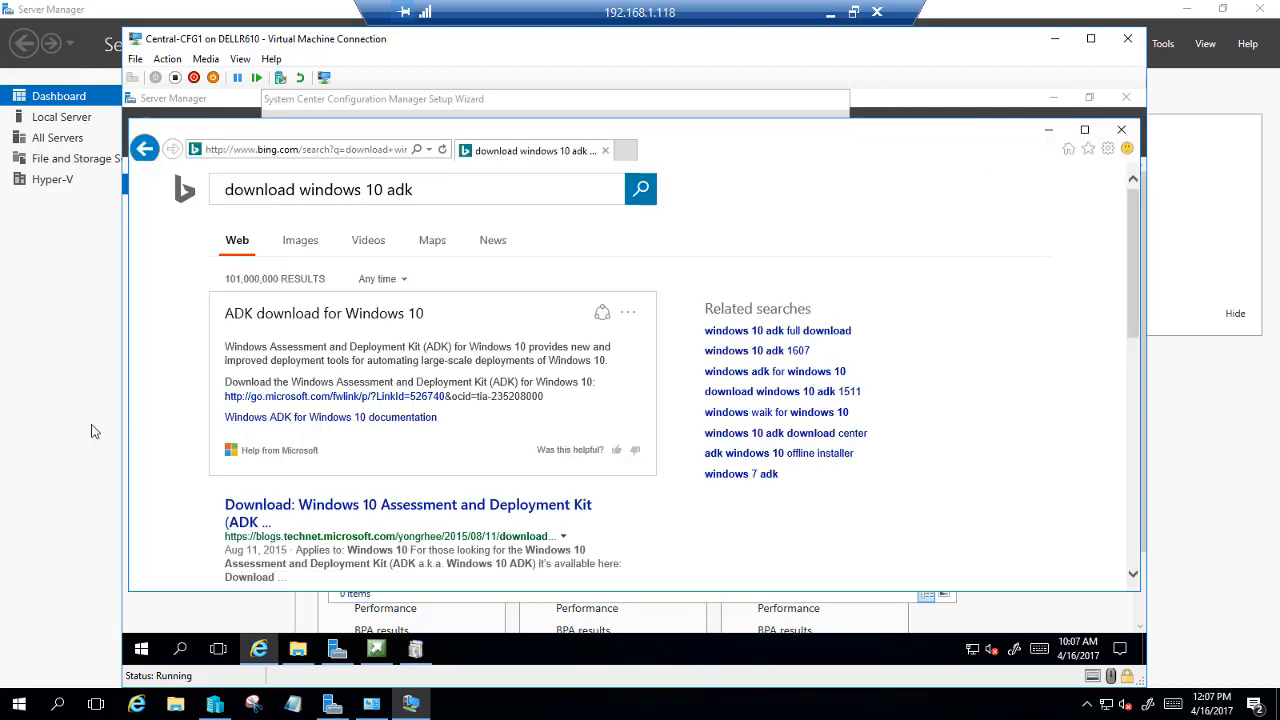
click(305, 398)
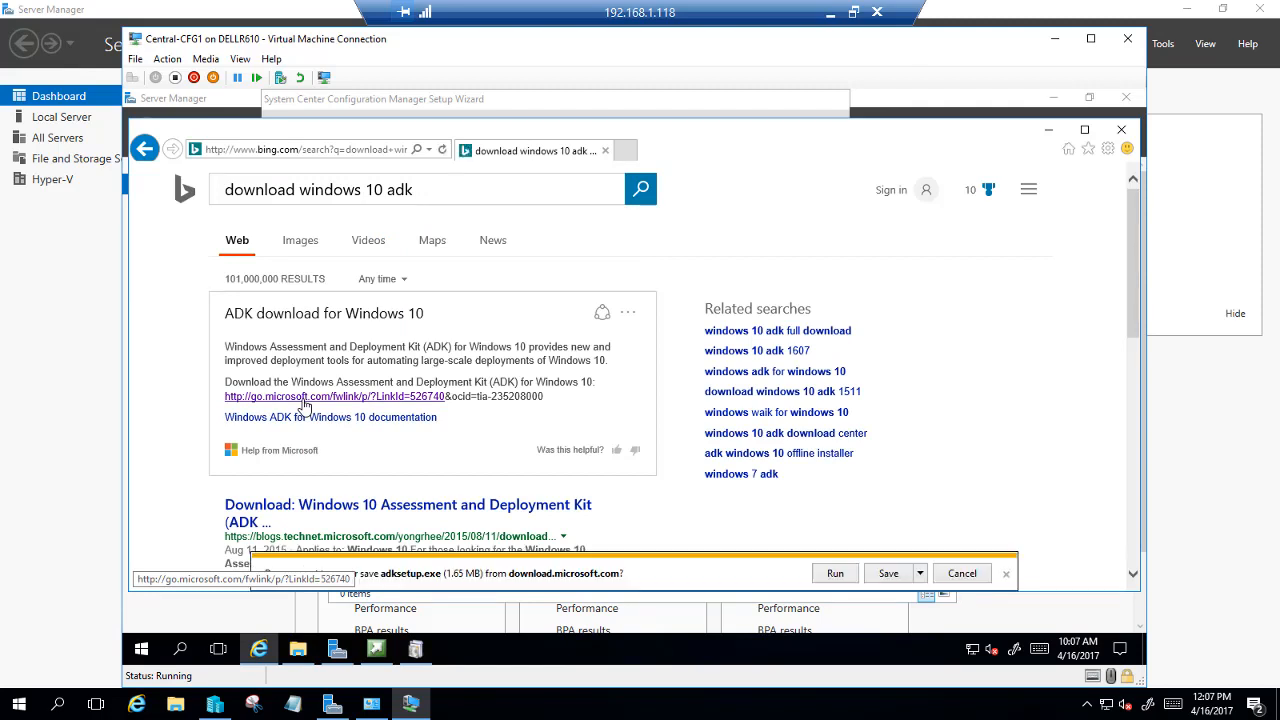
click(889, 574)
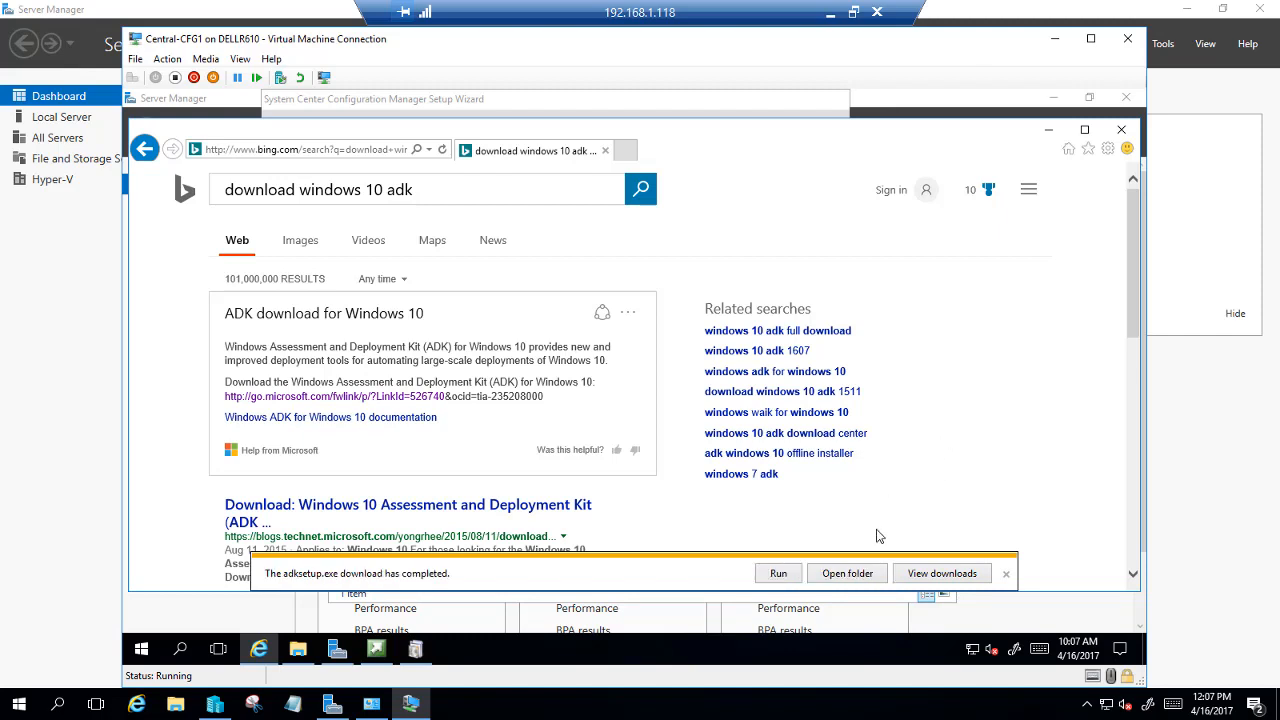
click(824, 577)
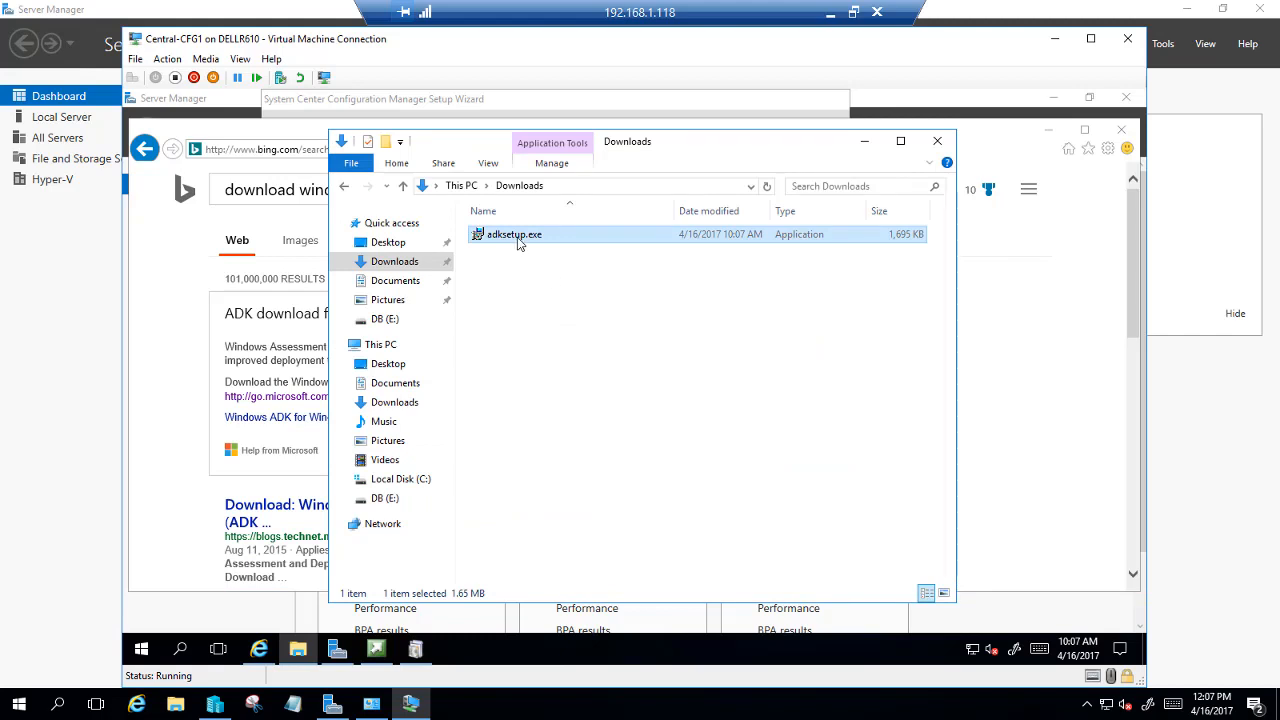
Run adksetup.exe, keep the default install path, and accept the ADK license agreement
double_click(519, 240)
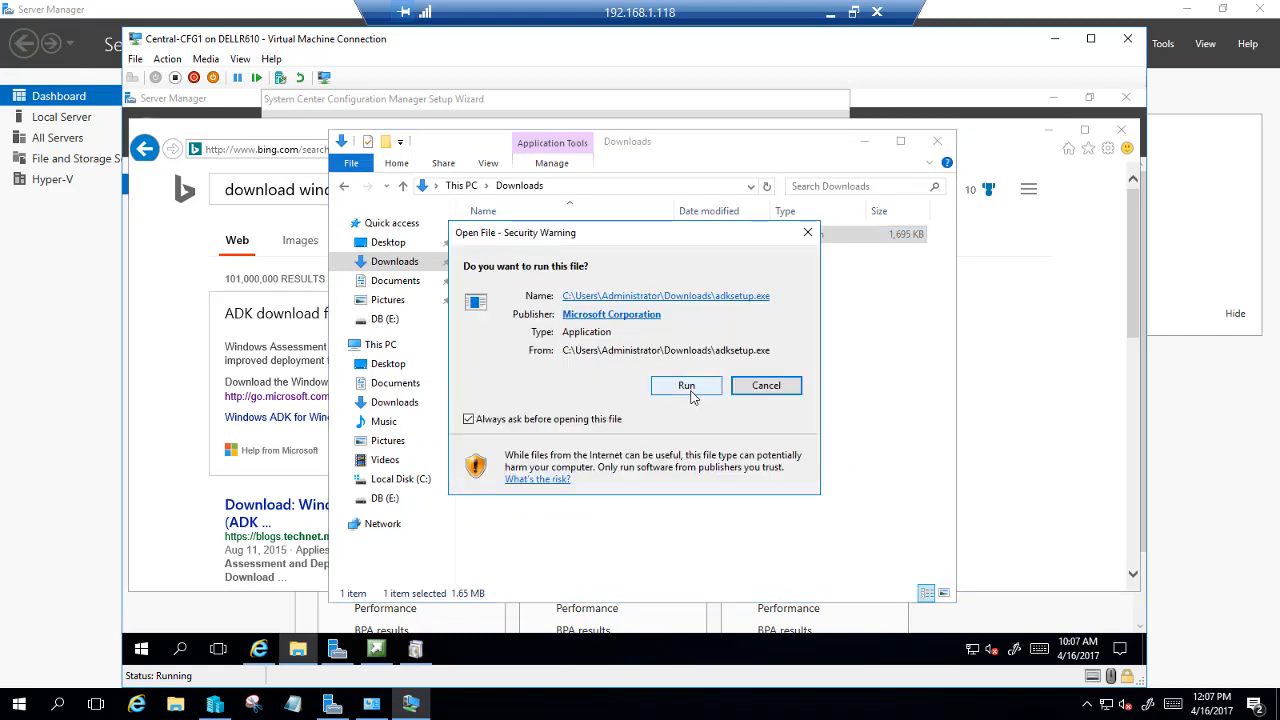
click(730, 386)
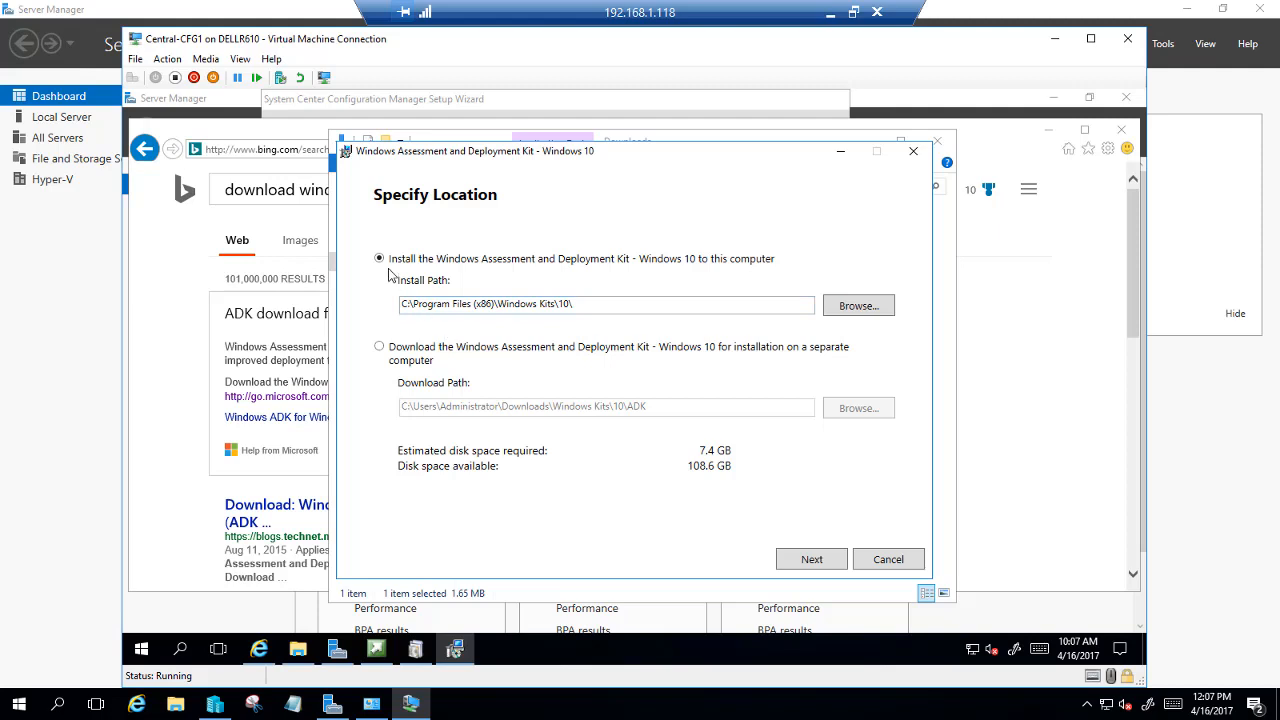
click(812, 558)
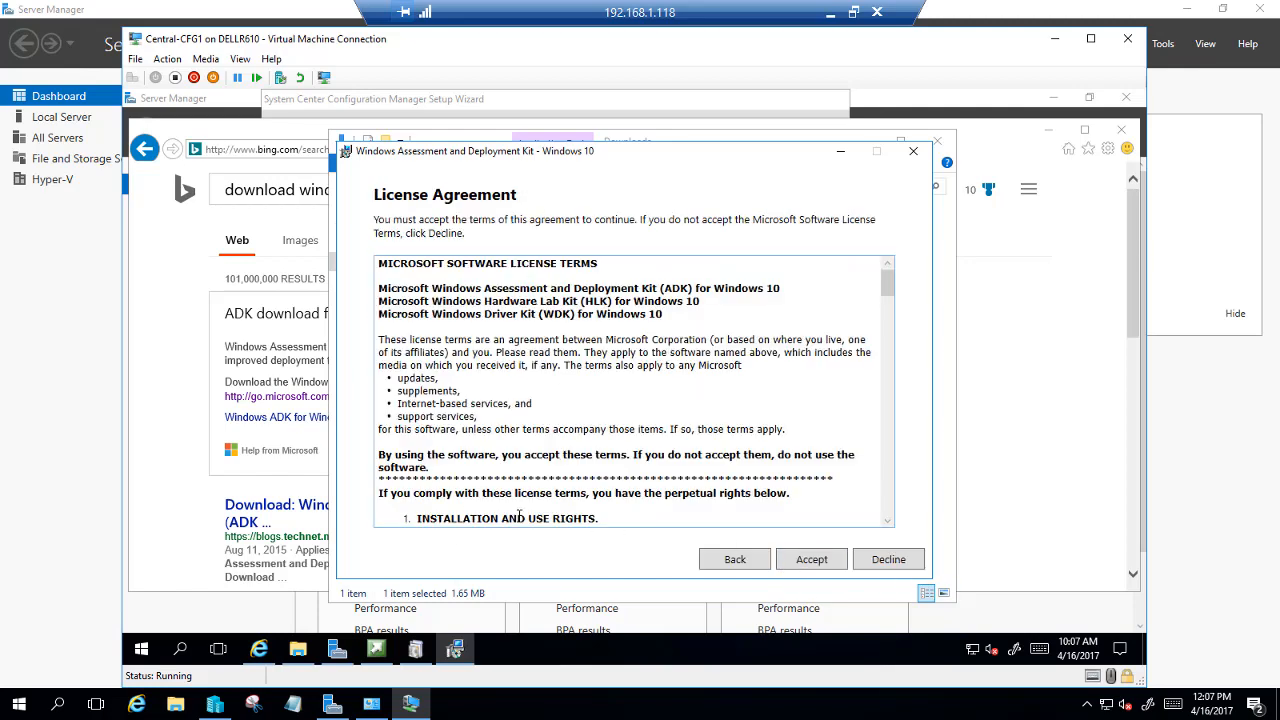
click(811, 559)
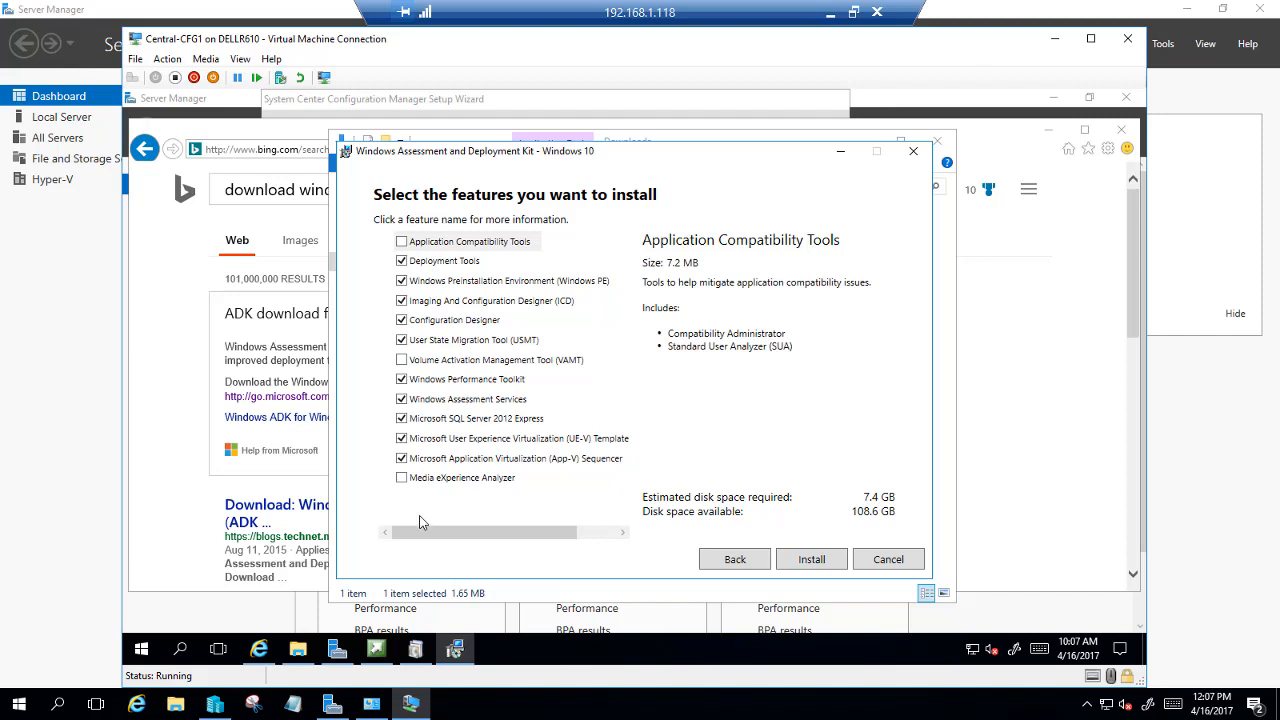
Add VAMT, Application Compatibility Tools and Media eXperience Analyzer, drop SQL Server 2012 Express, and install
click(401, 360)
click(401, 241)
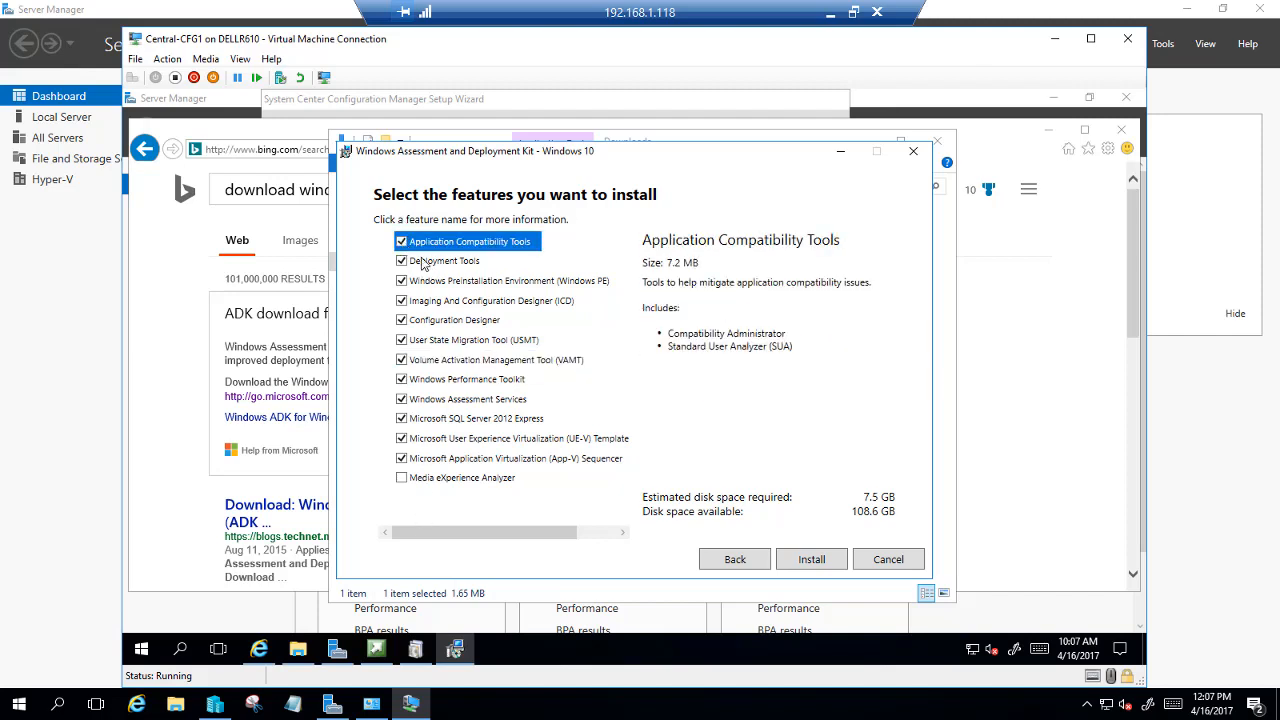
click(402, 478)
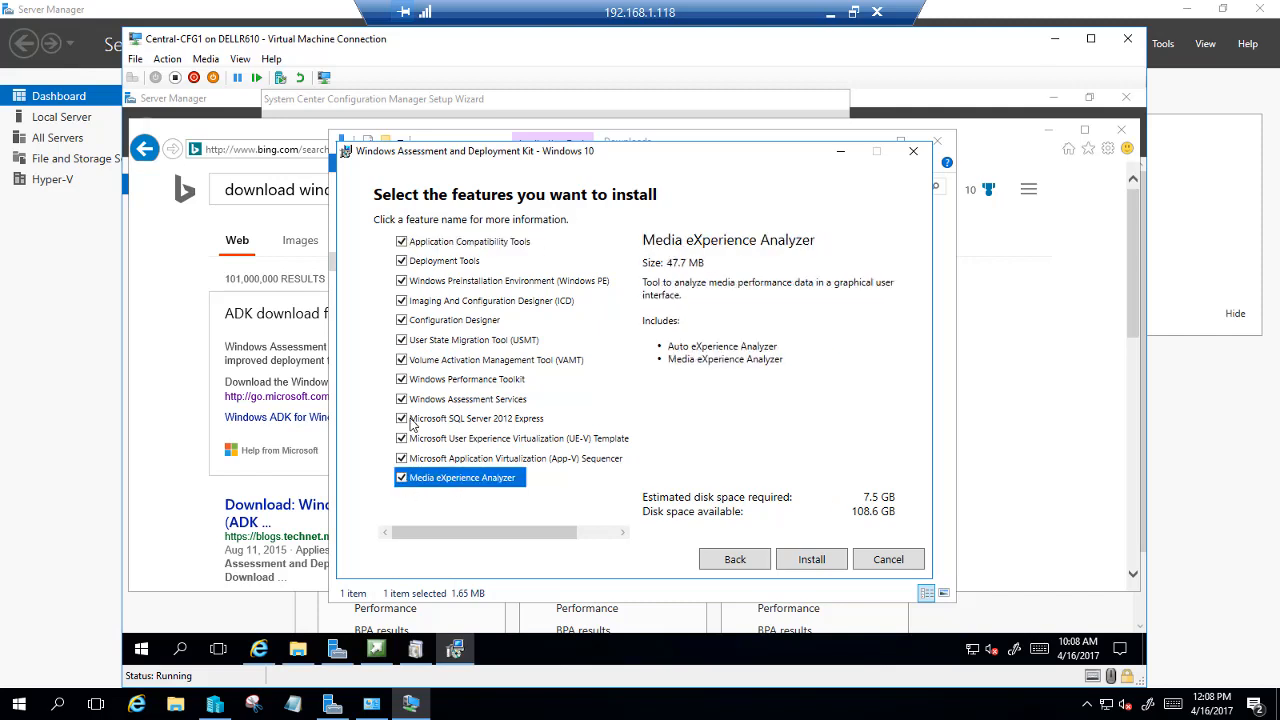
click(402, 419)
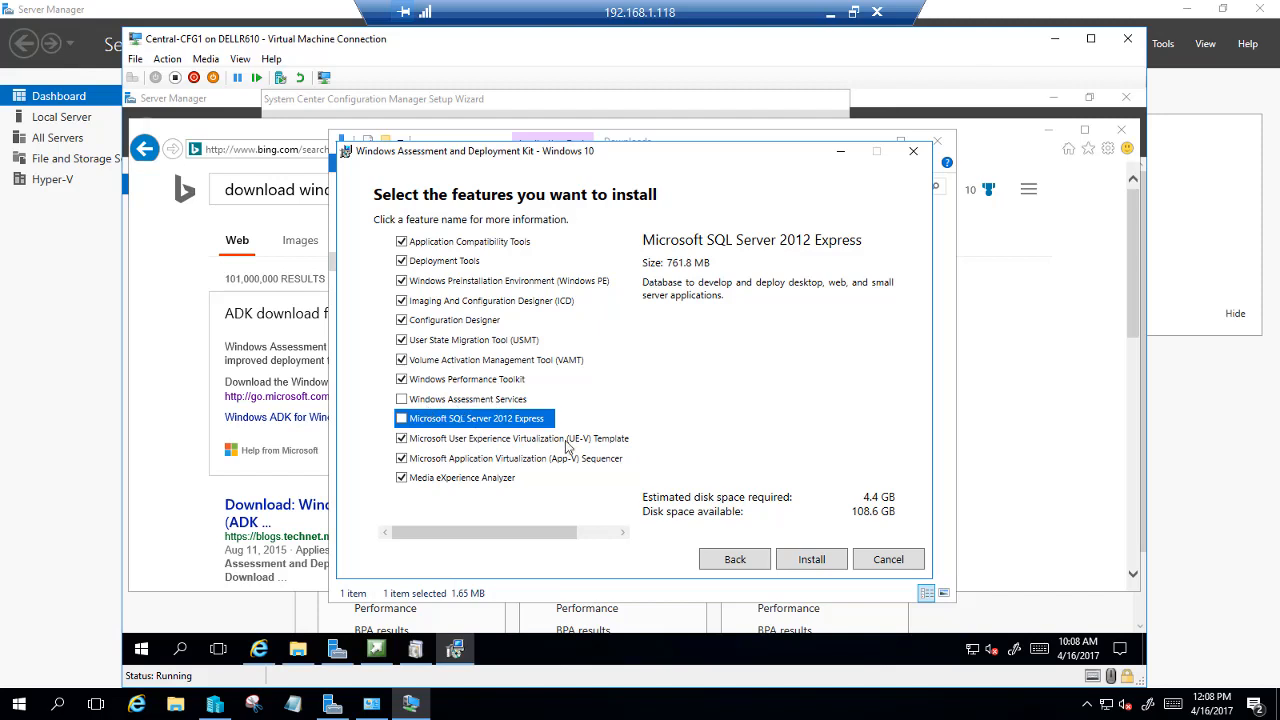
click(811, 561)
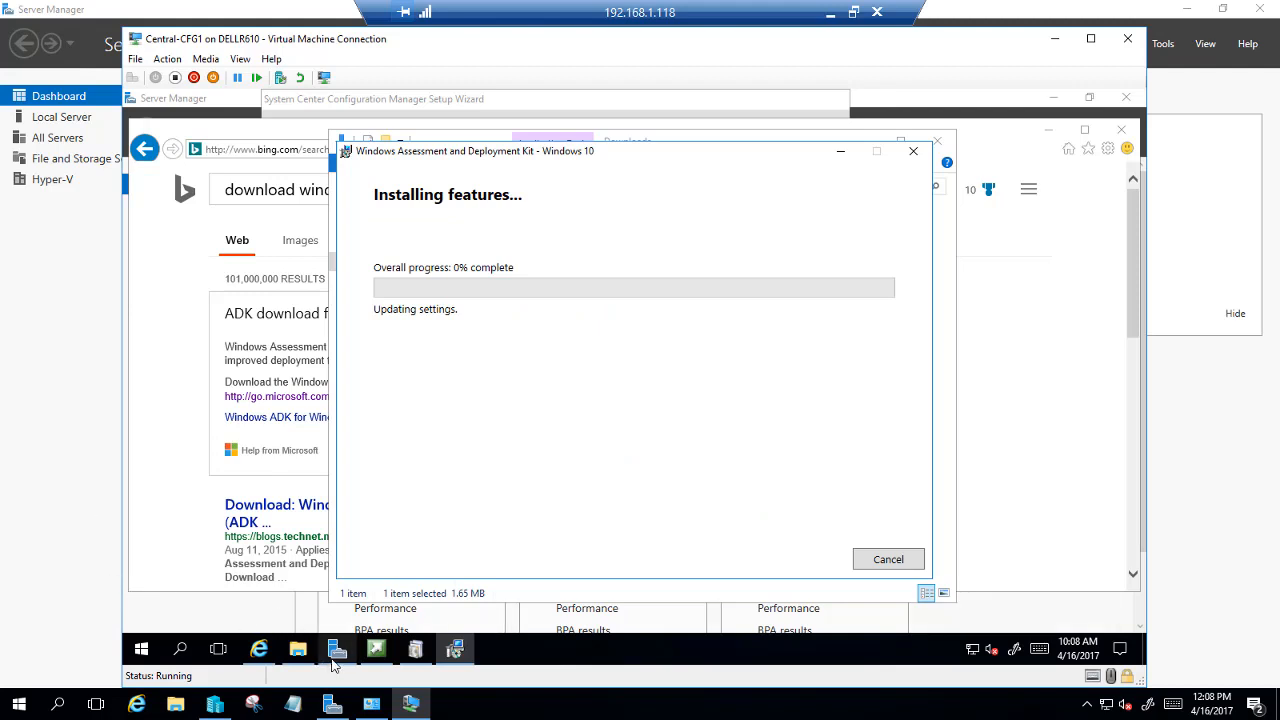
Start Add Roles and Features in Server Manager and advance to the Features page for the local server
click(336, 652)
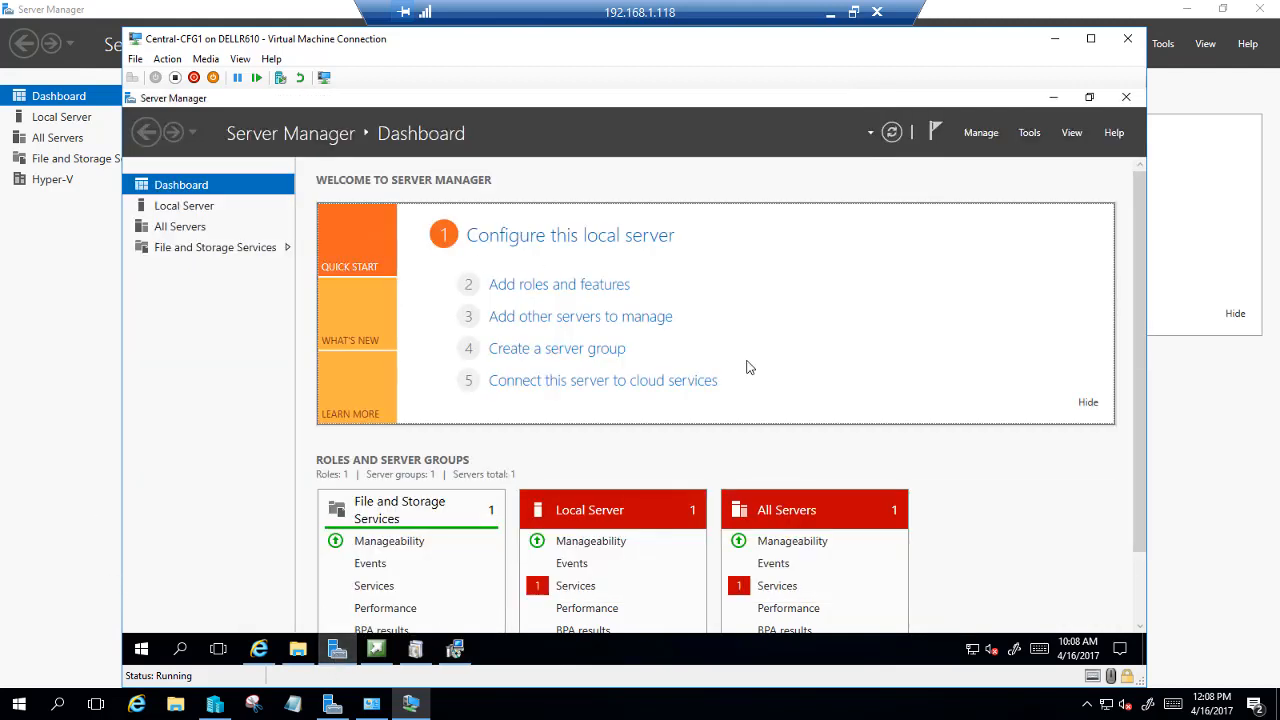
click(980, 135)
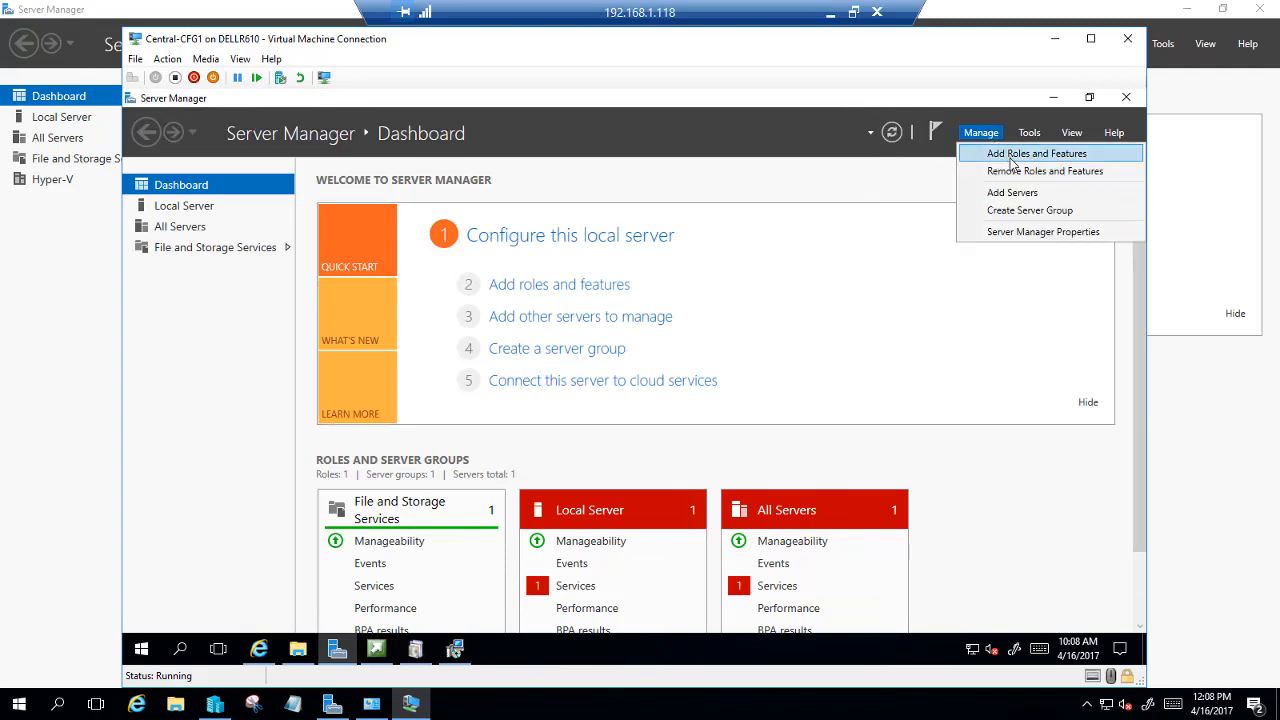
click(1012, 155)
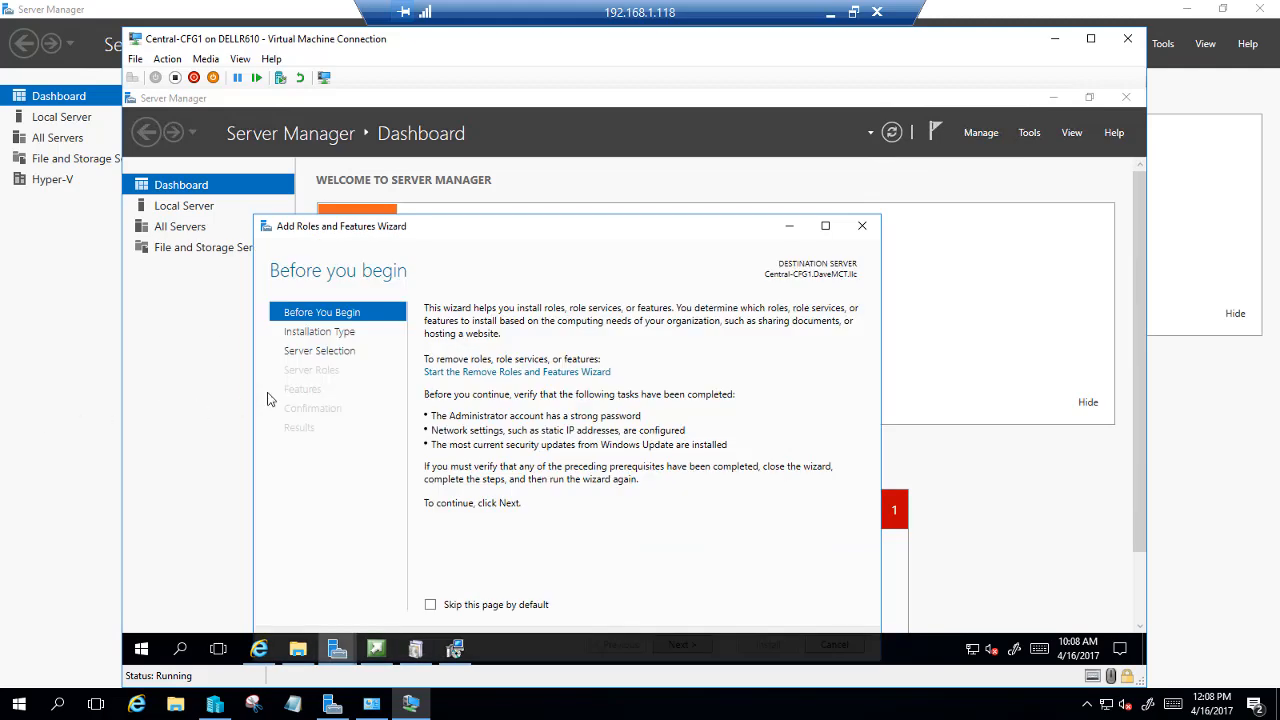
drag(696, 232, 723, 157)
click(708, 567)
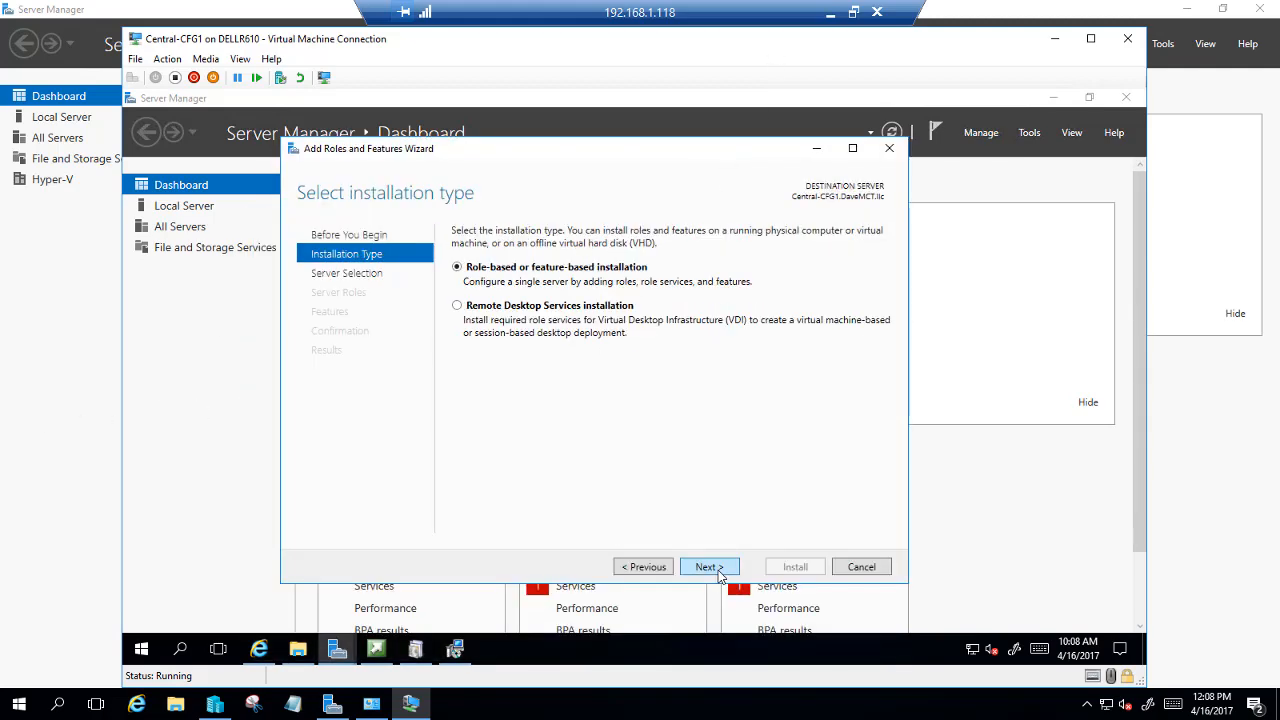
click(708, 567)
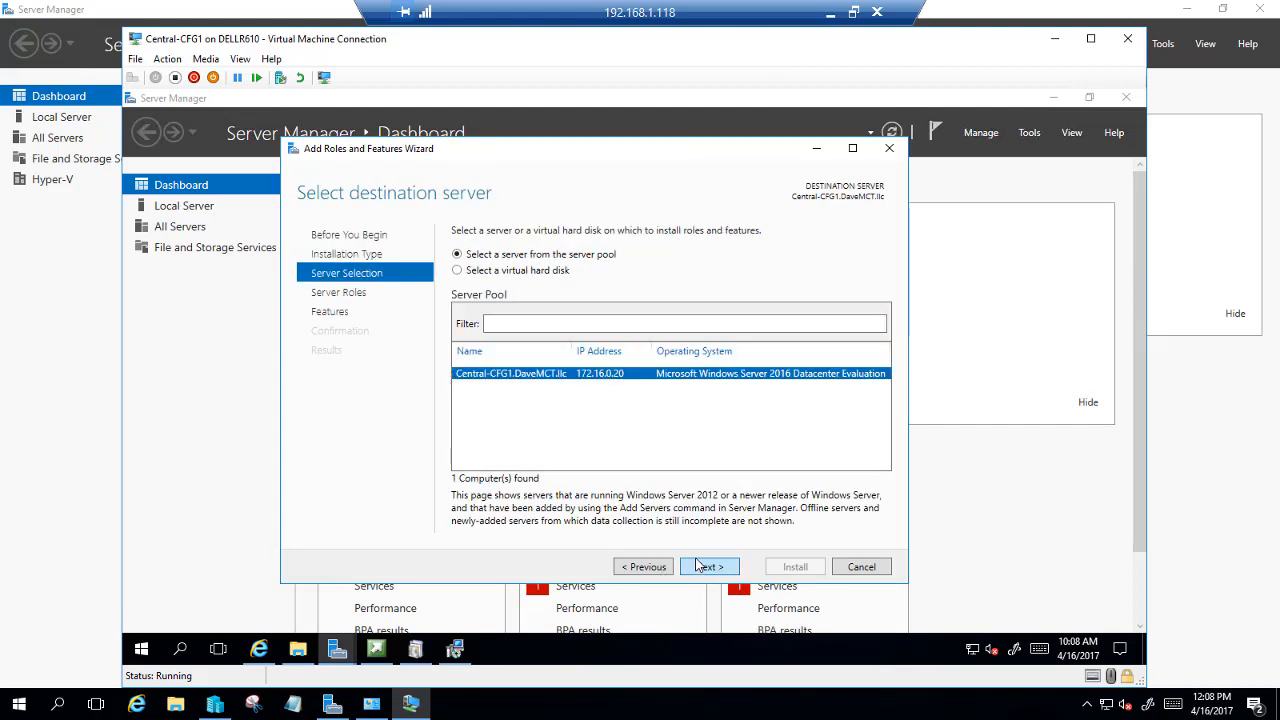
click(704, 567)
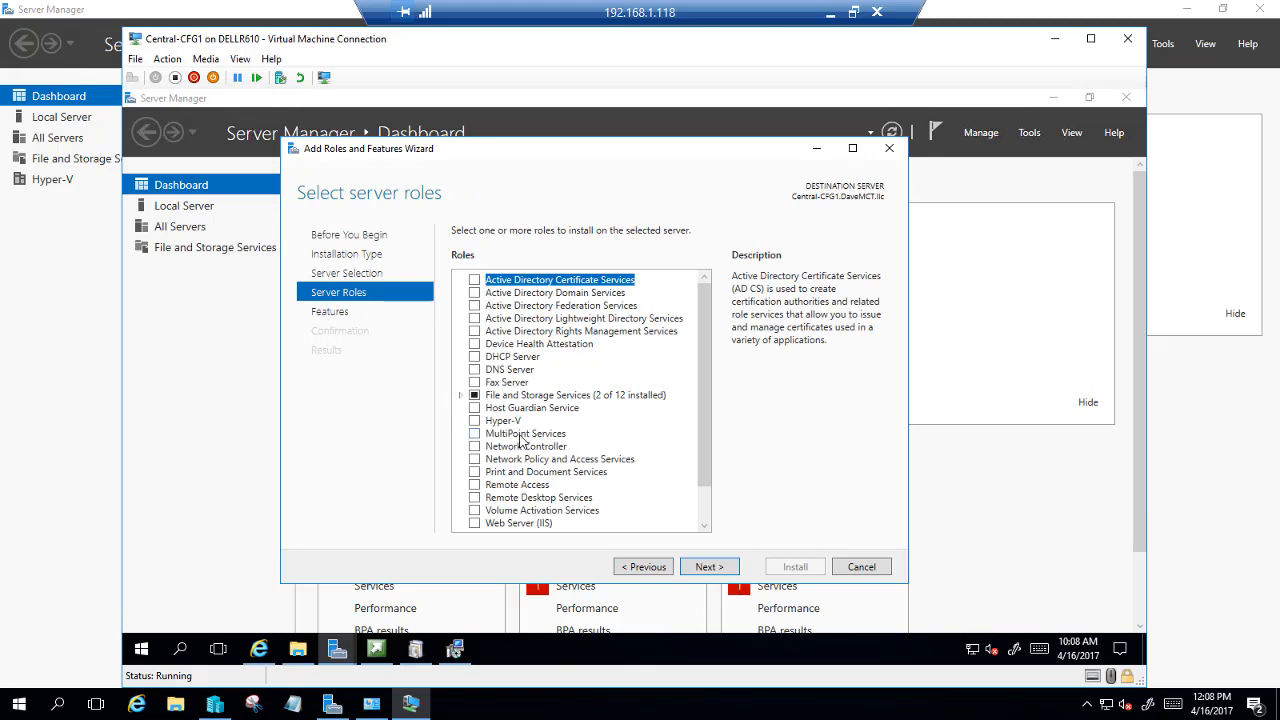
click(718, 569)
Install the Remote Differential Compression feature, then return to the ADK installer
scroll(616, 472, down, 5)
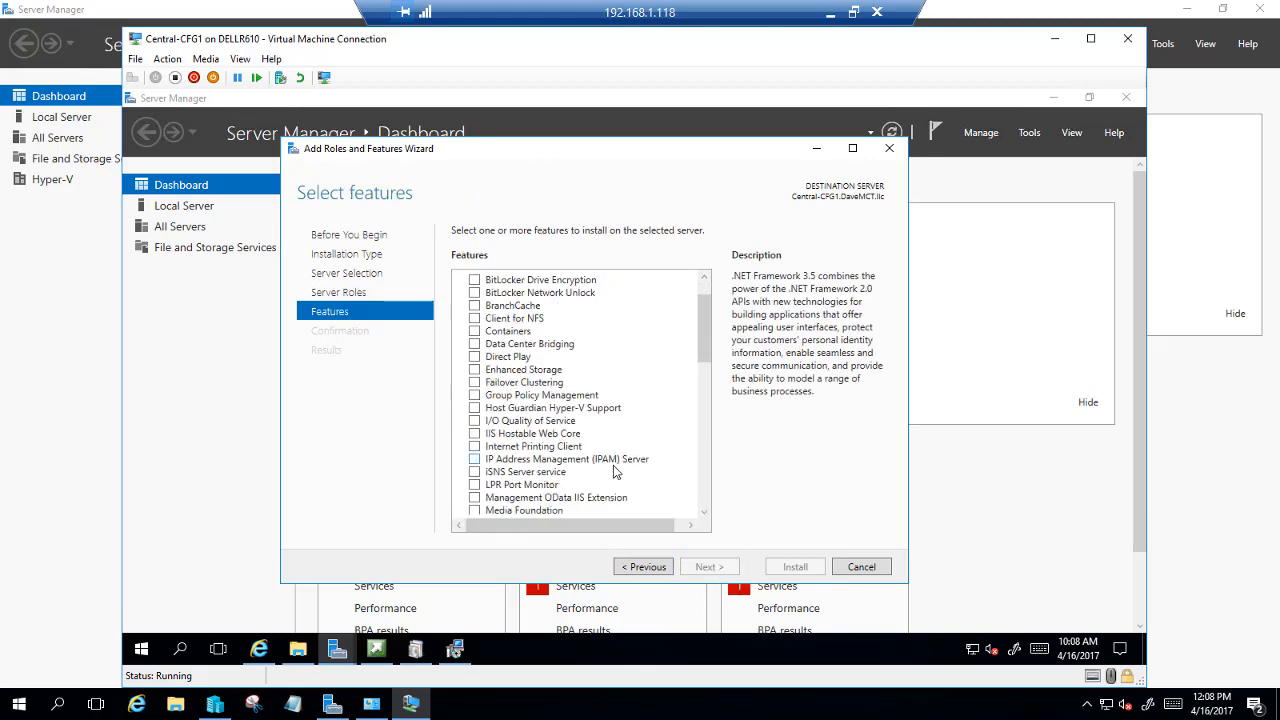
scroll(616, 473, down, 2)
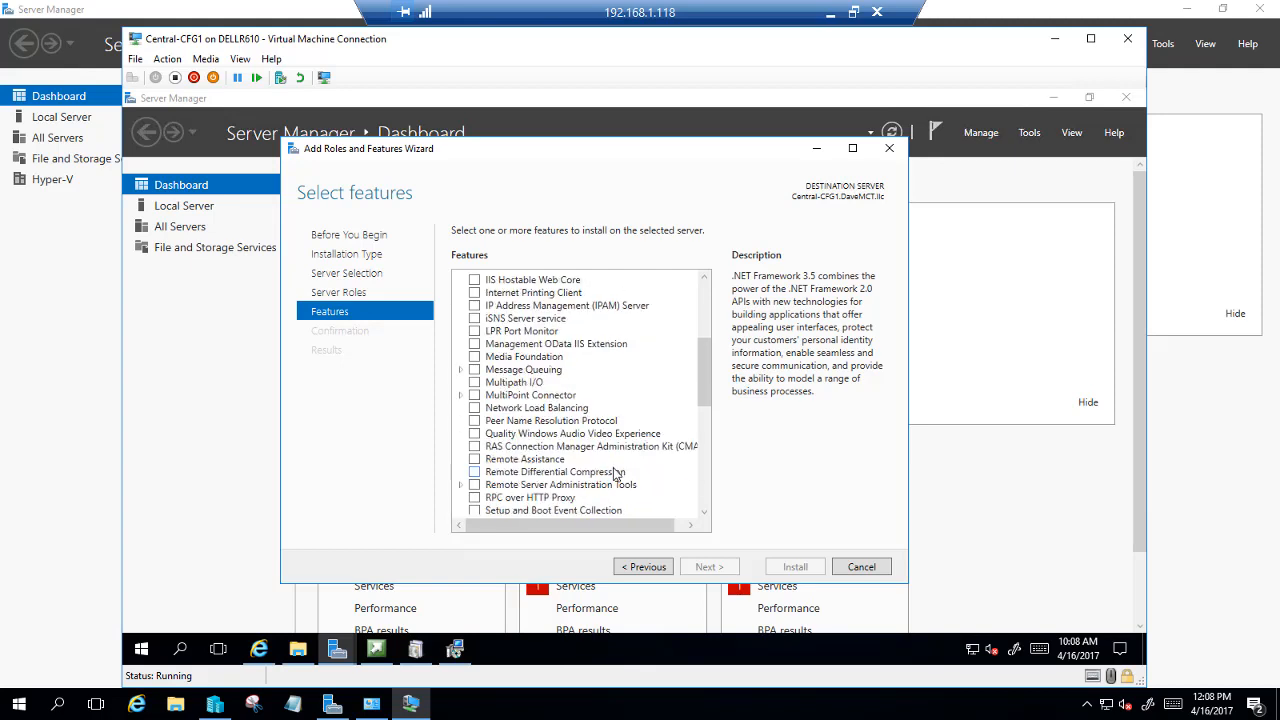
click(474, 474)
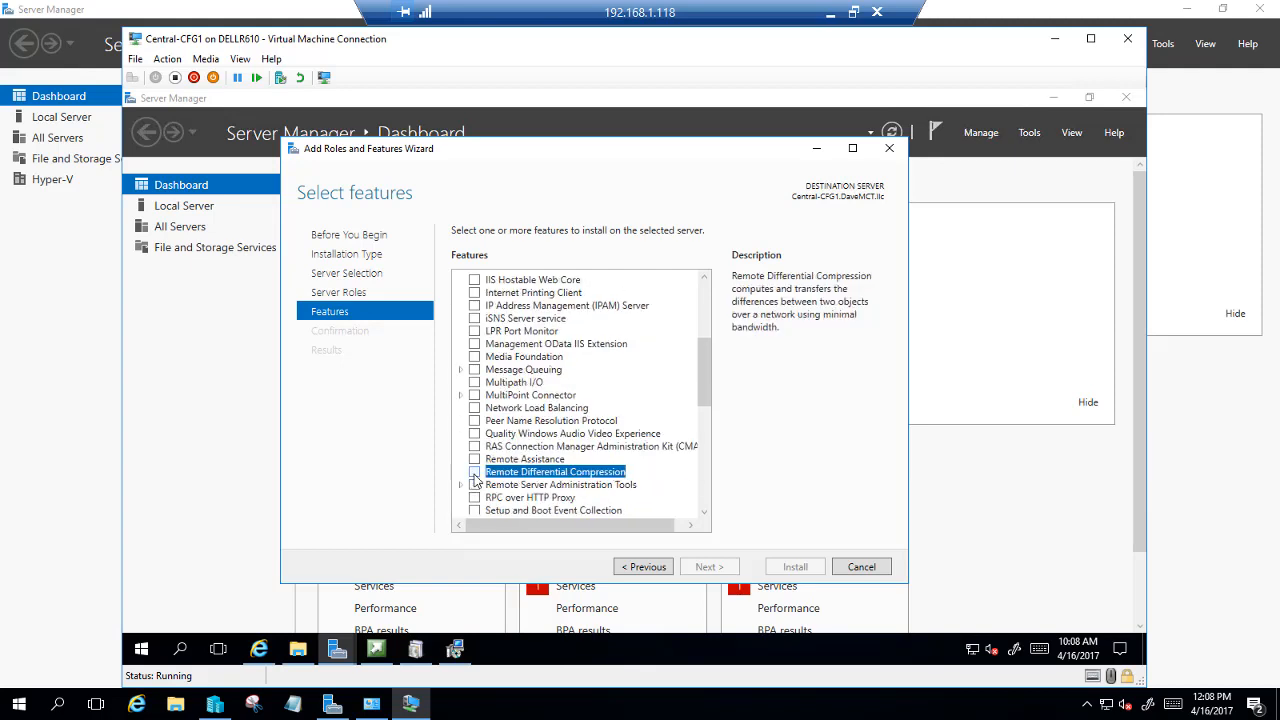
click(709, 566)
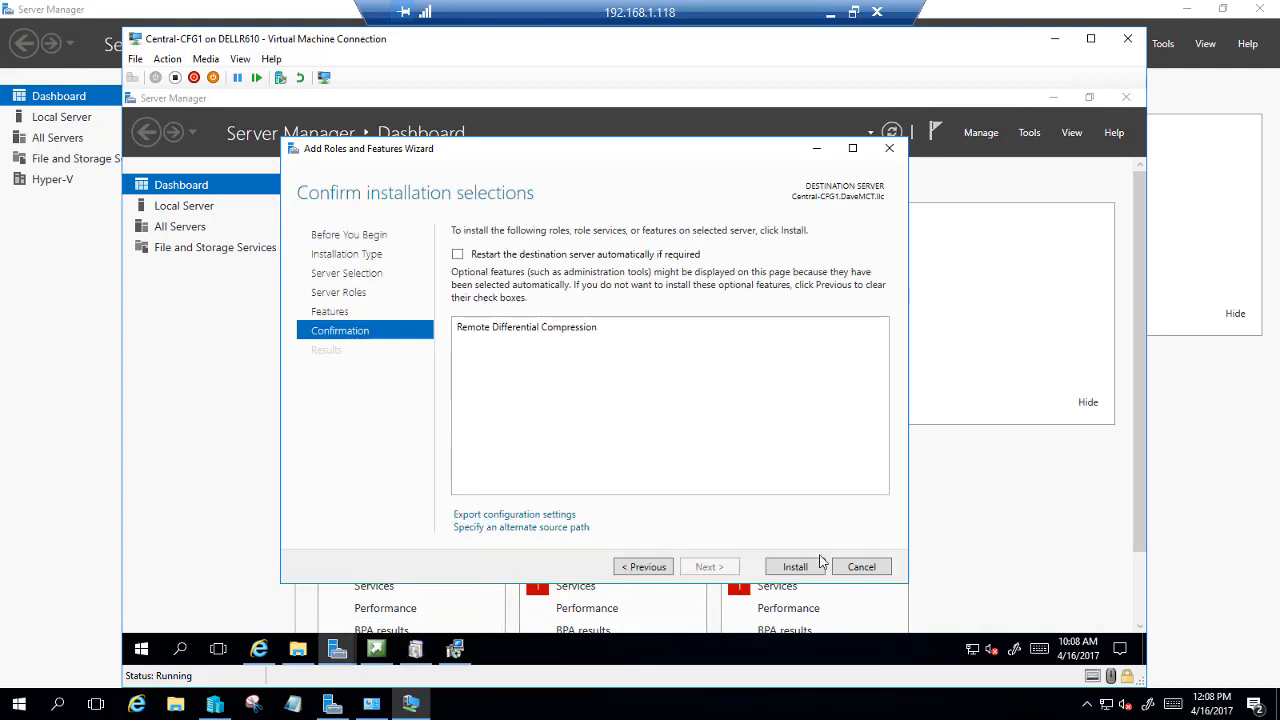
click(818, 565)
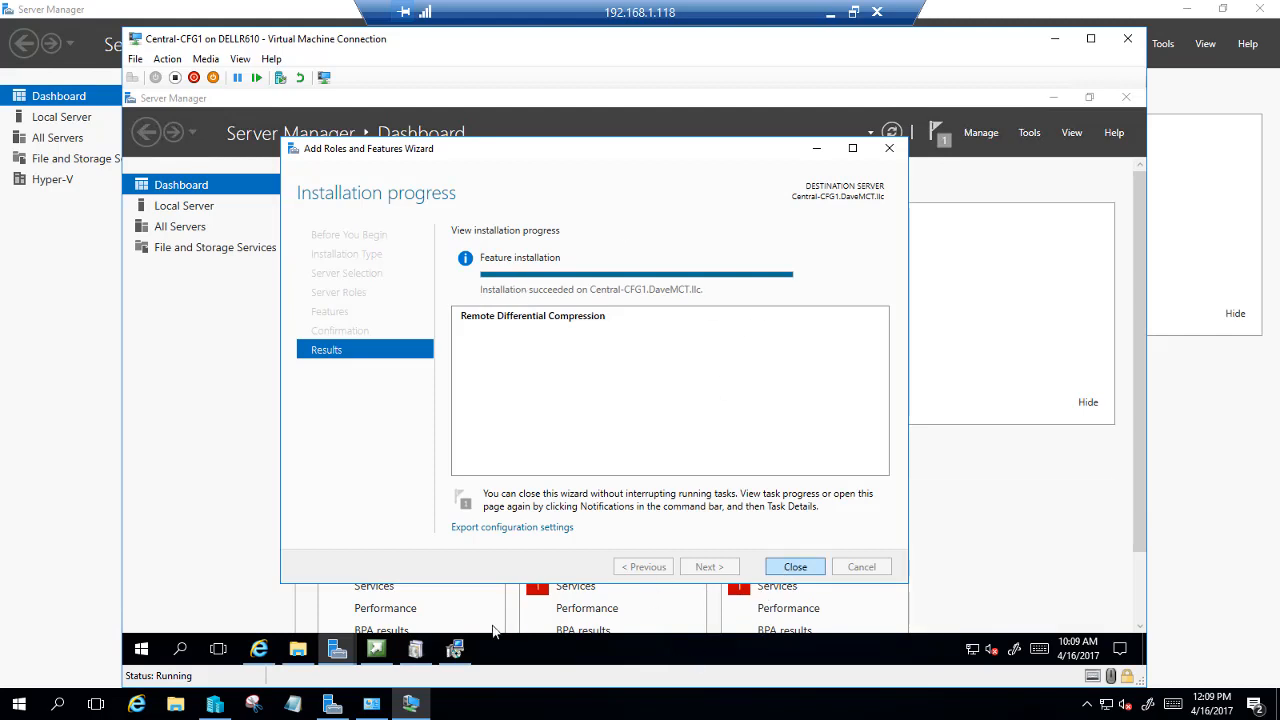
click(791, 567)
click(454, 649)
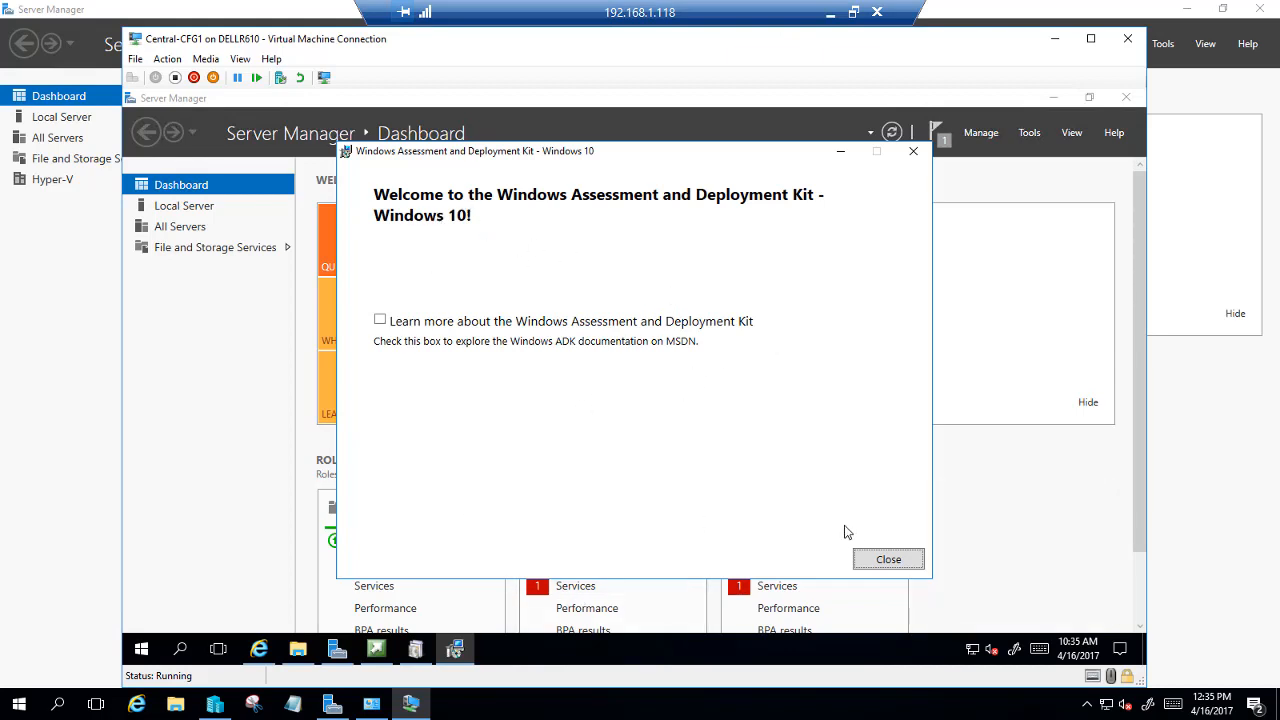
Close the finished ADK setup and select the Central-DC1 VM in Hyper-V Manager
click(881, 562)
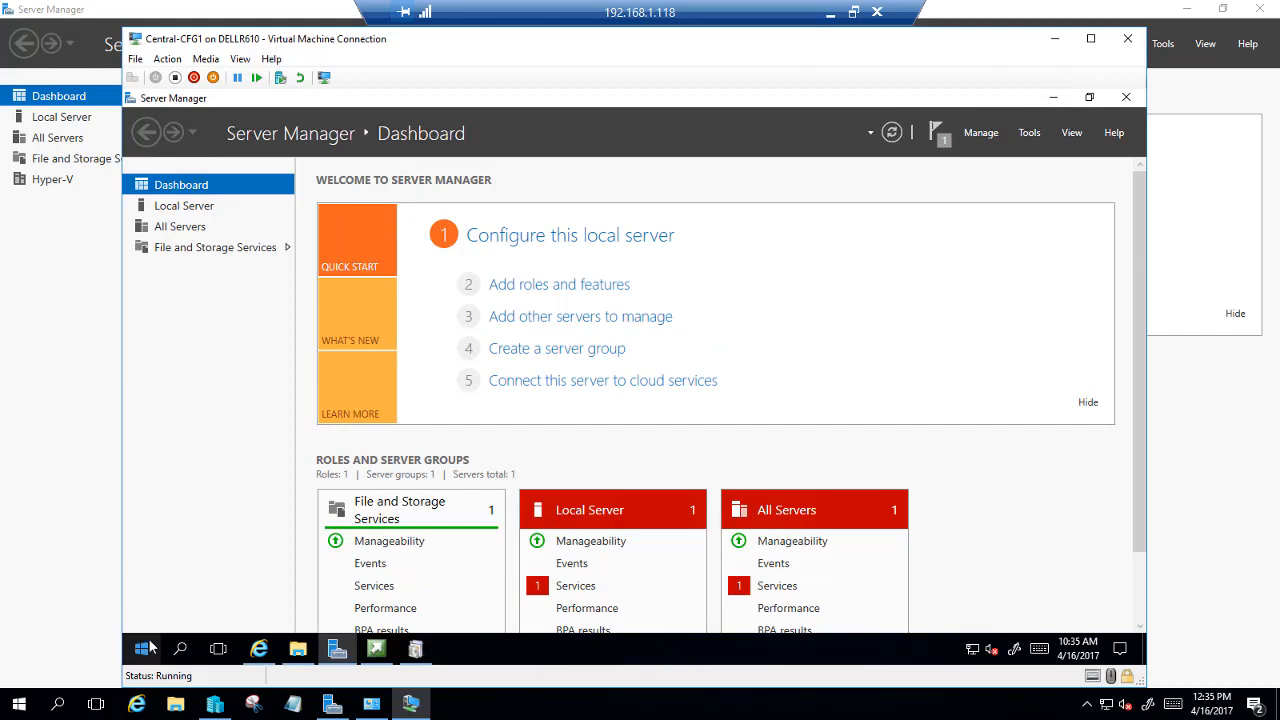
click(215, 705)
click(318, 181)
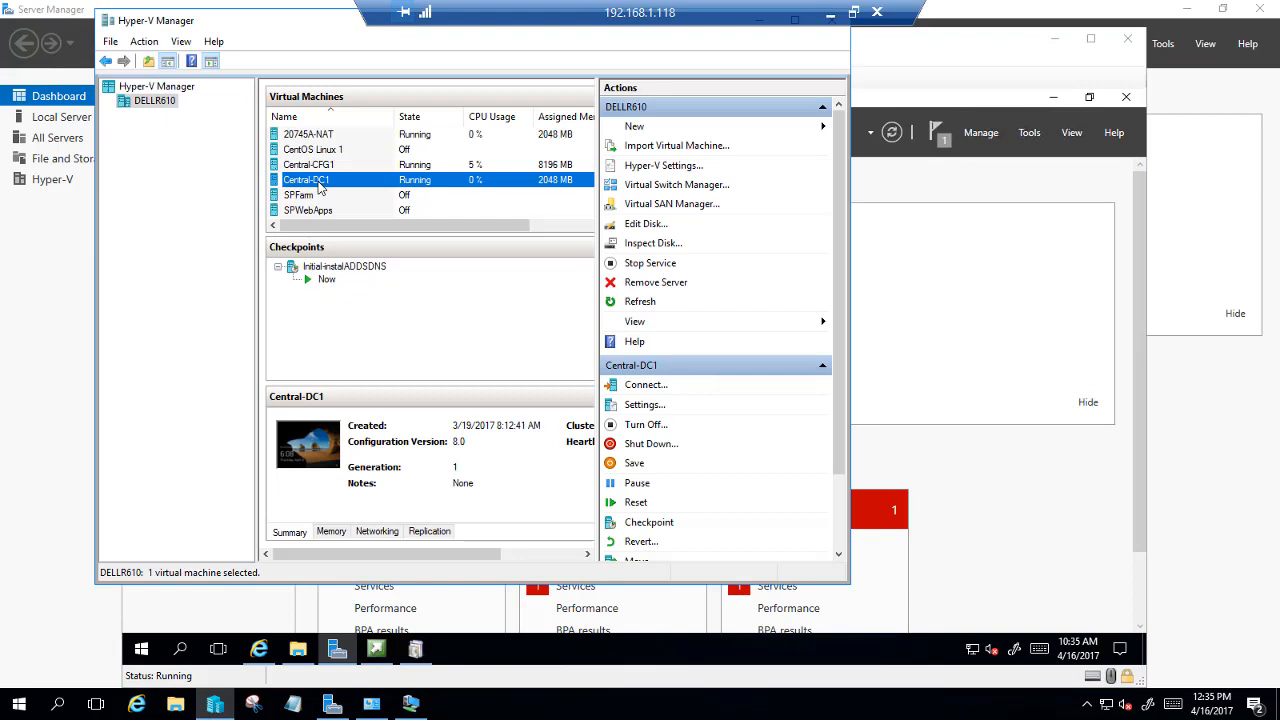
Connect to the Central-DC1 console and sign in with the Administrator password
double_click(320, 184)
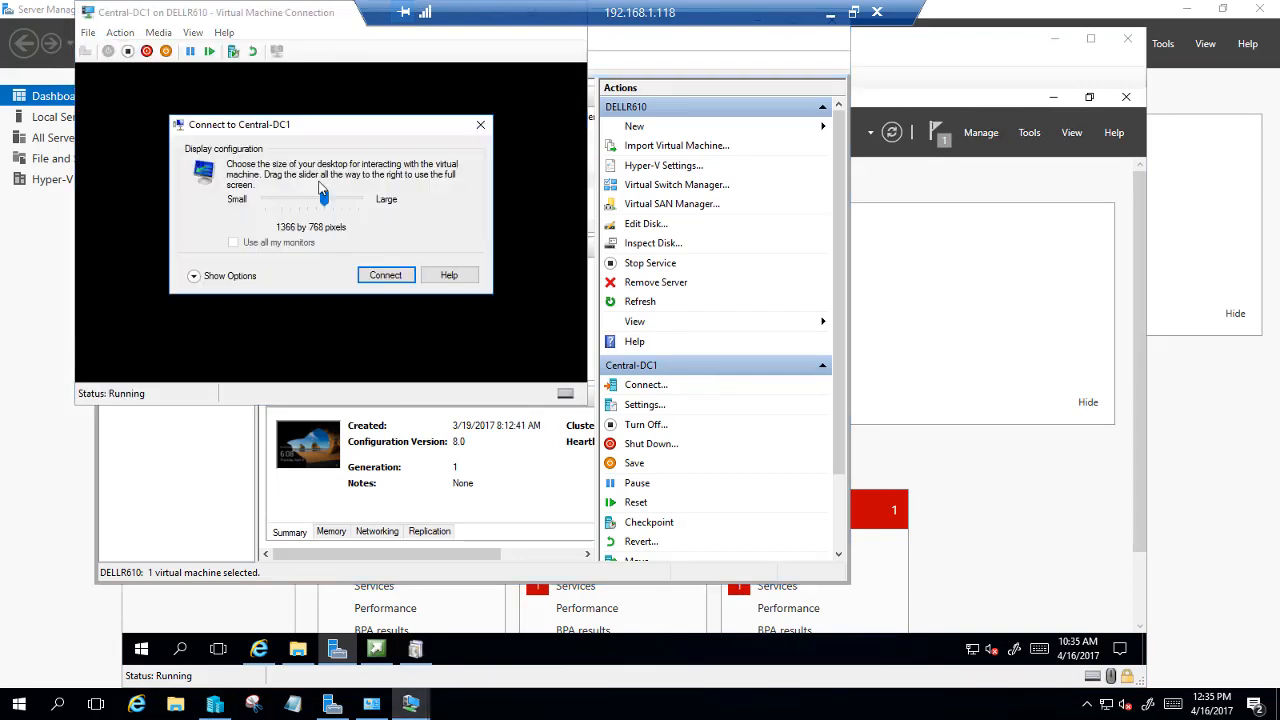
click(390, 276)
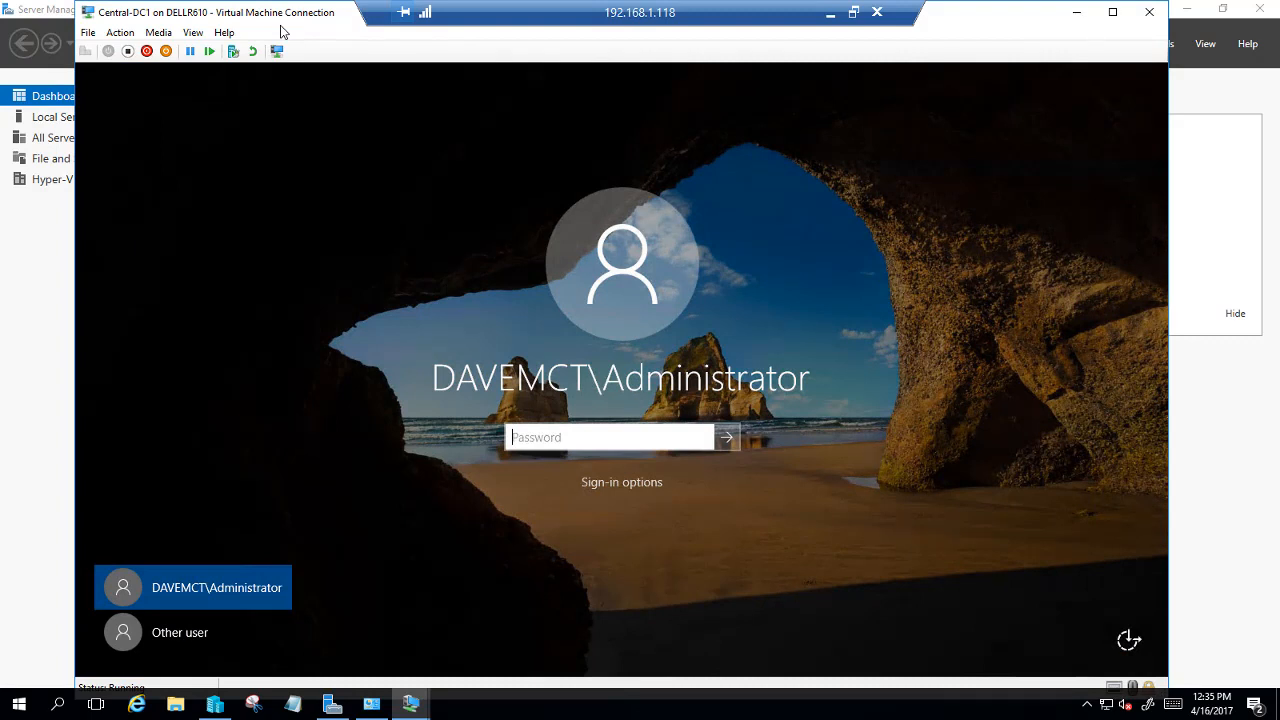
text(P)
key(Return)
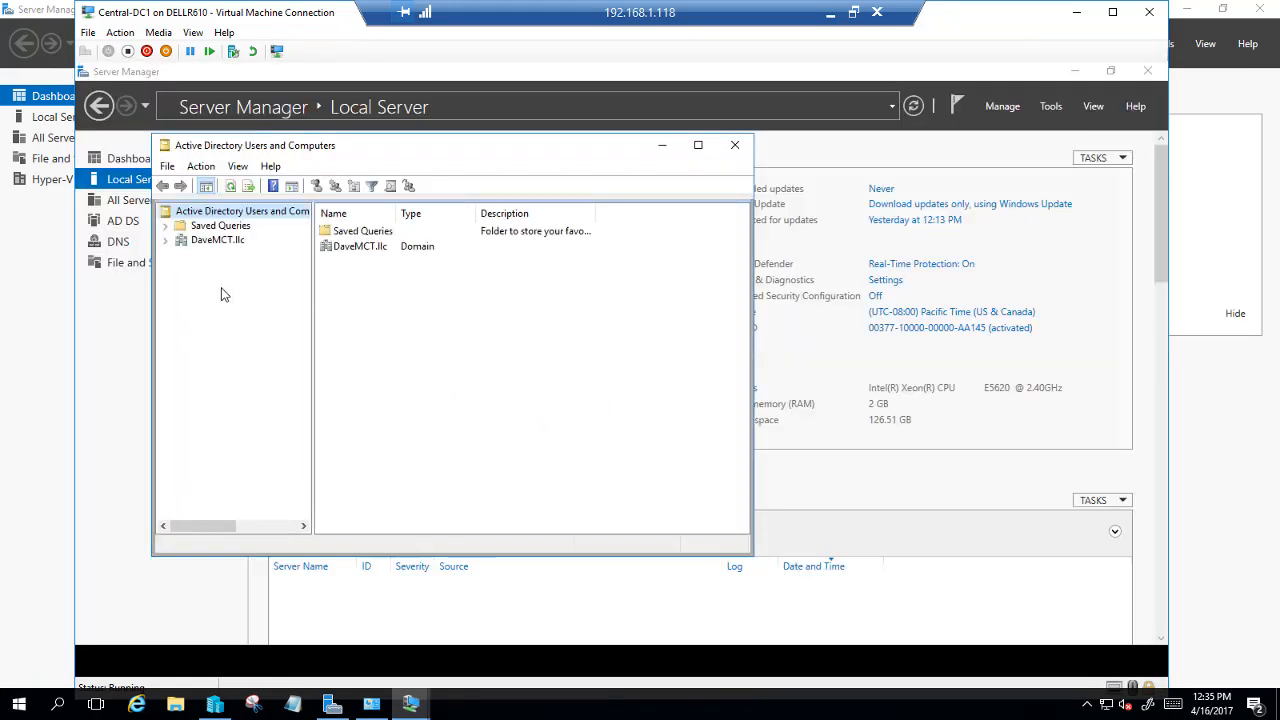
Expand the DaveMCT.llc domain and list the accounts and groups in its Users container
click(178, 241)
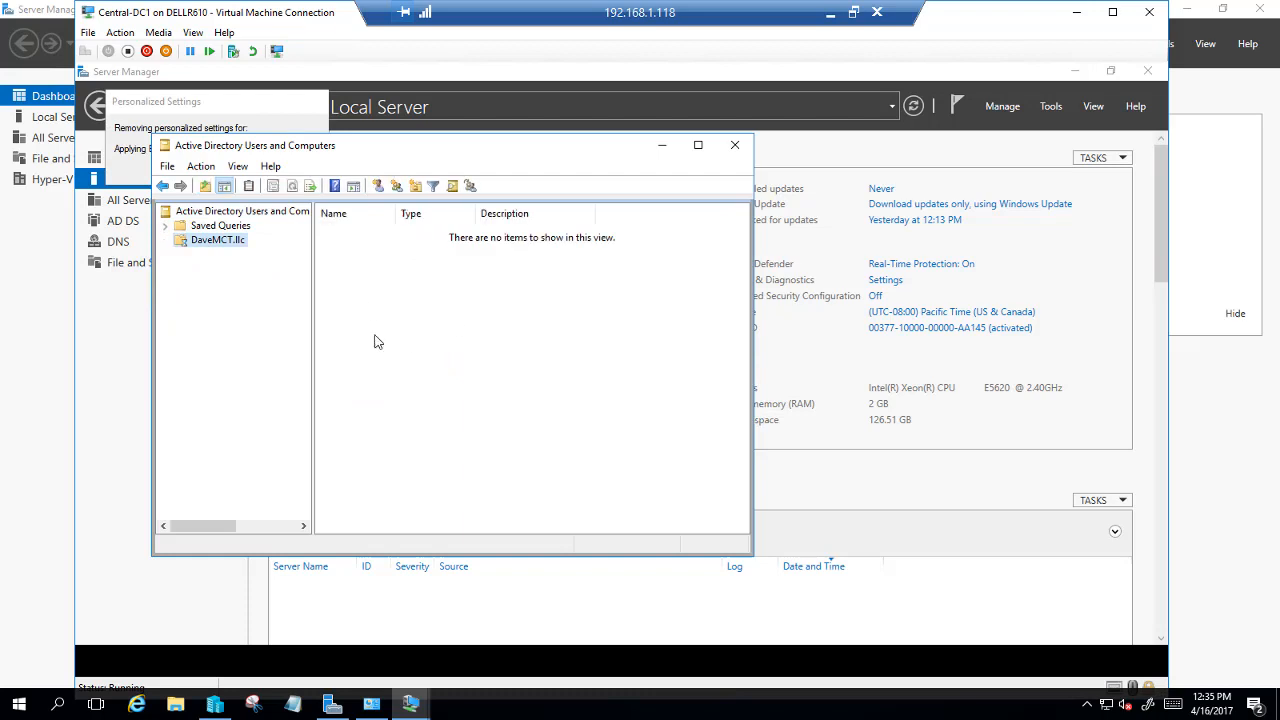
click(165, 240)
click(212, 330)
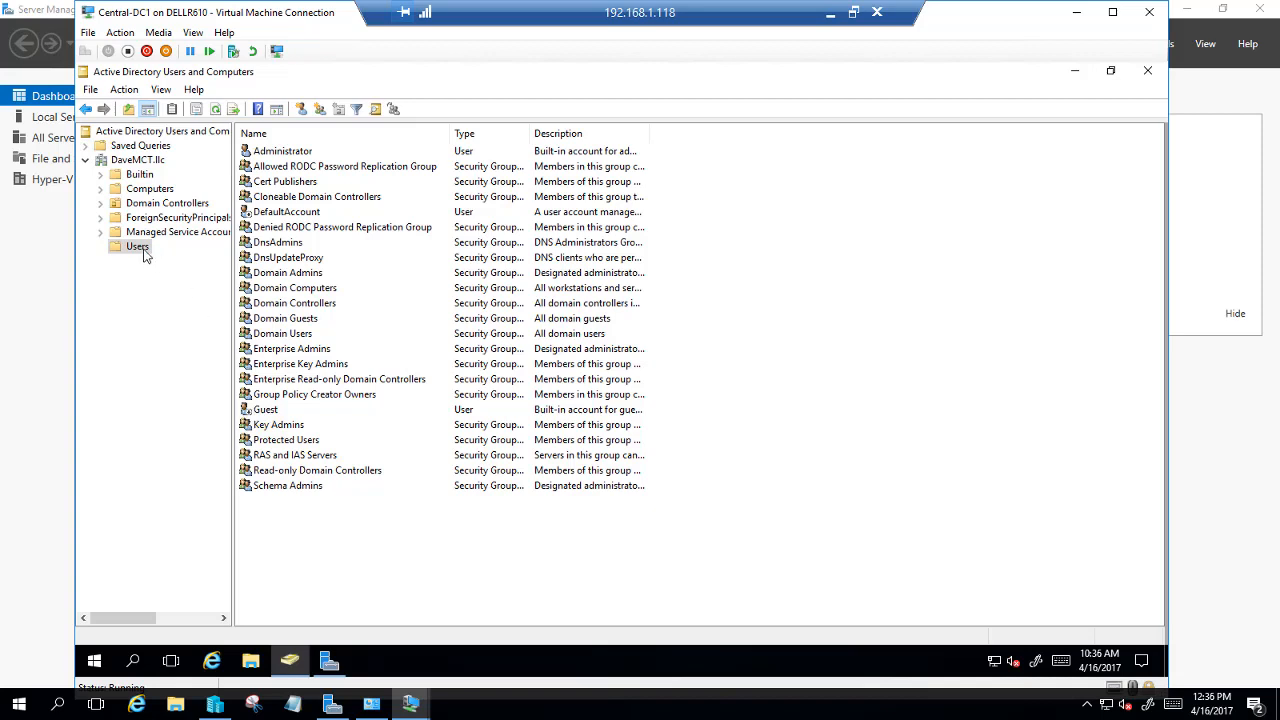
right_click(143, 253)
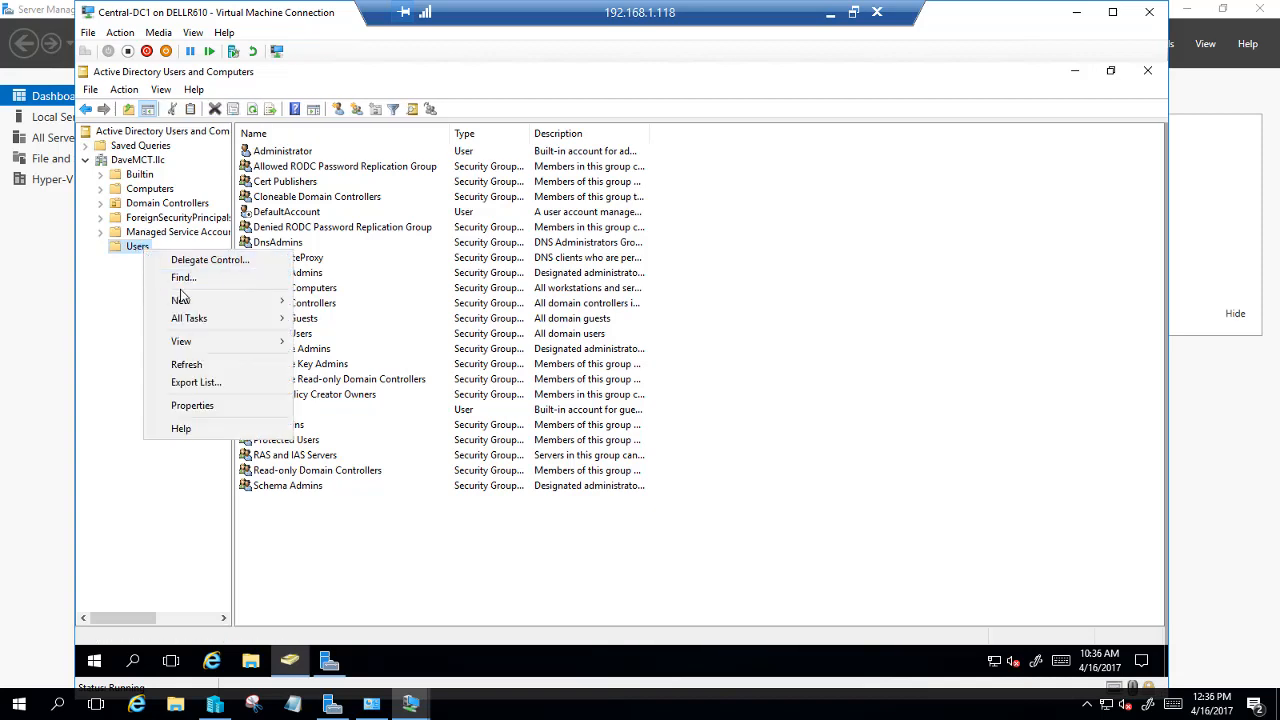
Begin a new user with first name SCCM, initials SQL, and full name SCCMSQL
mouse_move(183, 302)
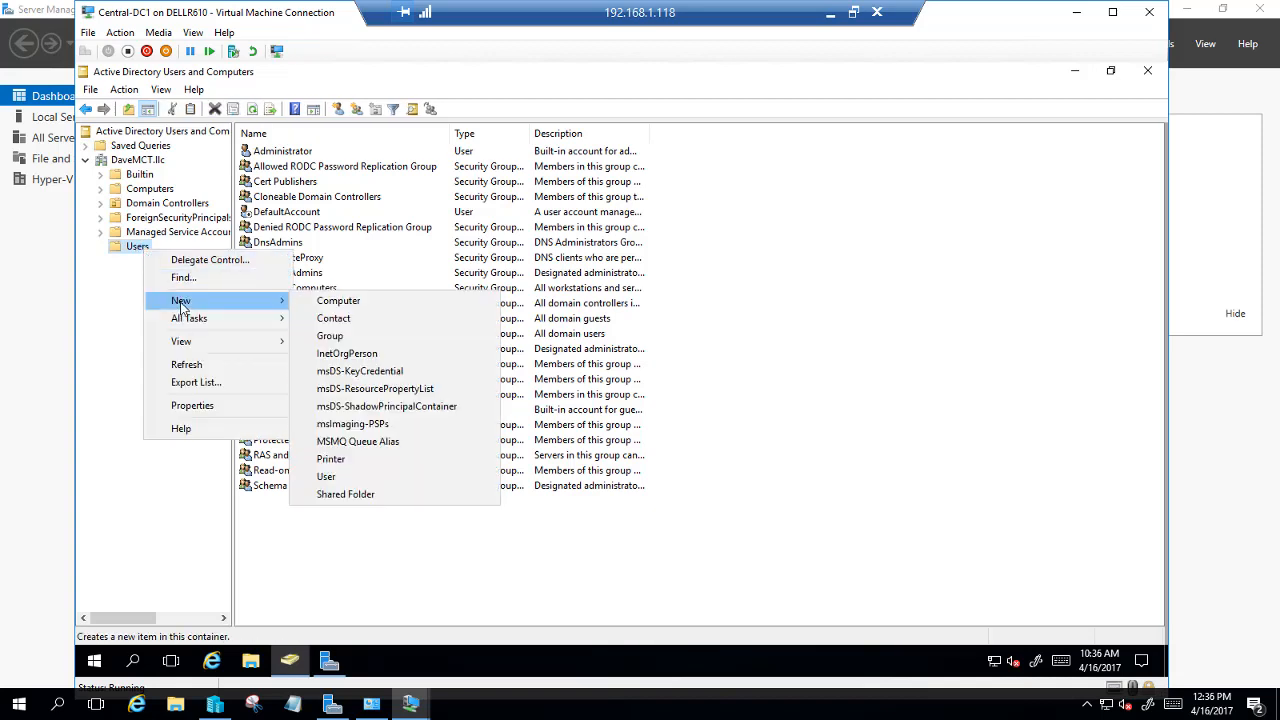
click(382, 482)
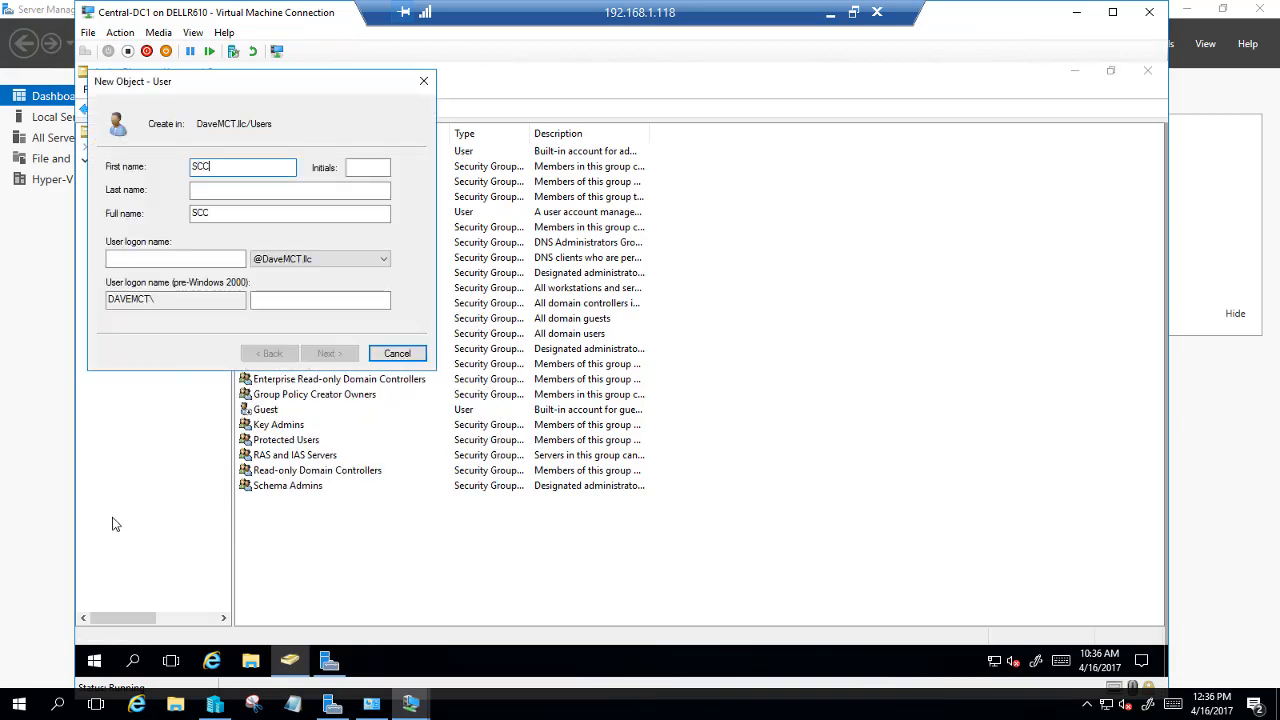
key(Tab)
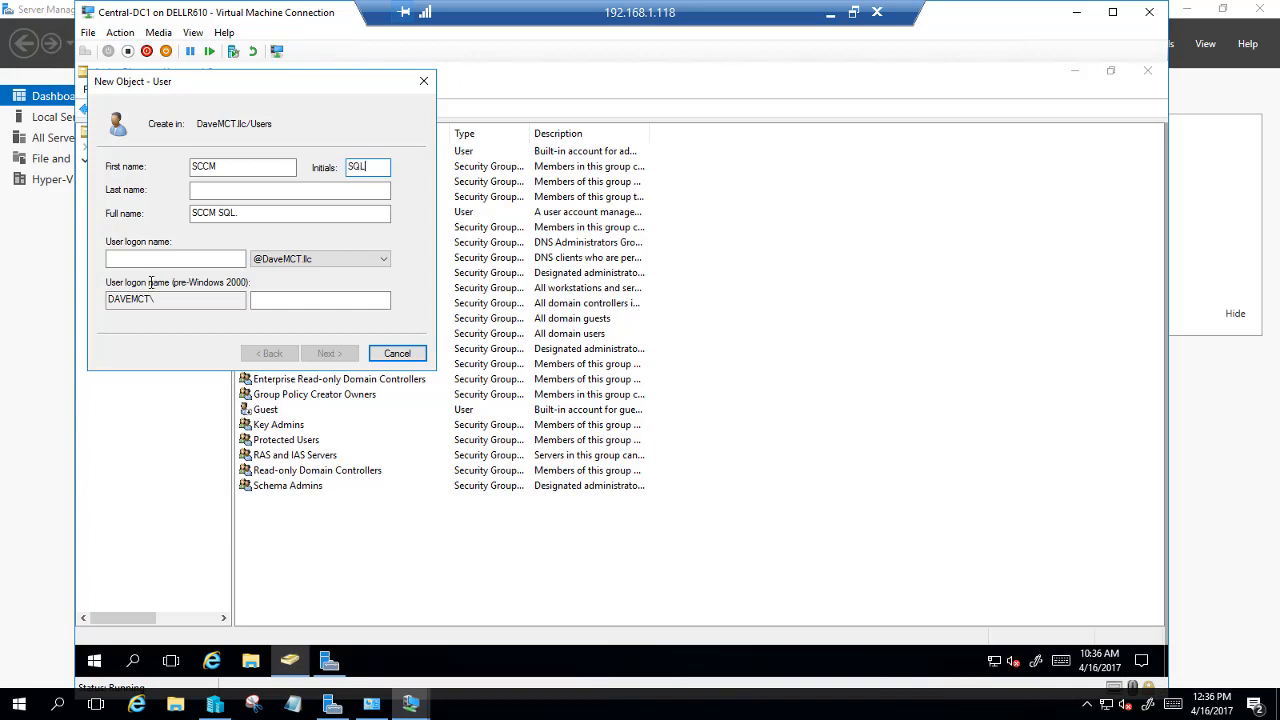
key(BackSpace)
key(BackSpace)
key(BackSpace)
click(220, 212)
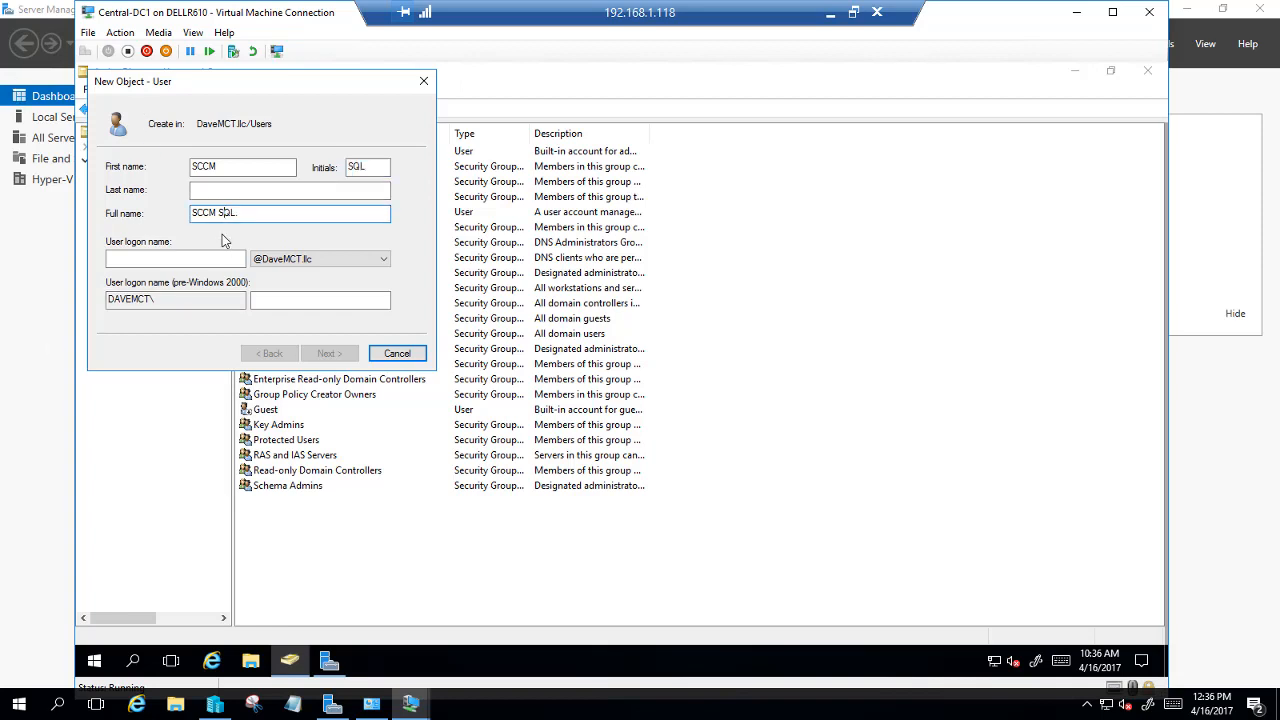
key(BackSpace)
drag(237, 212, 197, 211)
click(254, 214)
Copy SCCMSQL from the full name into the User logon name field
drag(235, 212, 190, 212)
right_click(215, 215)
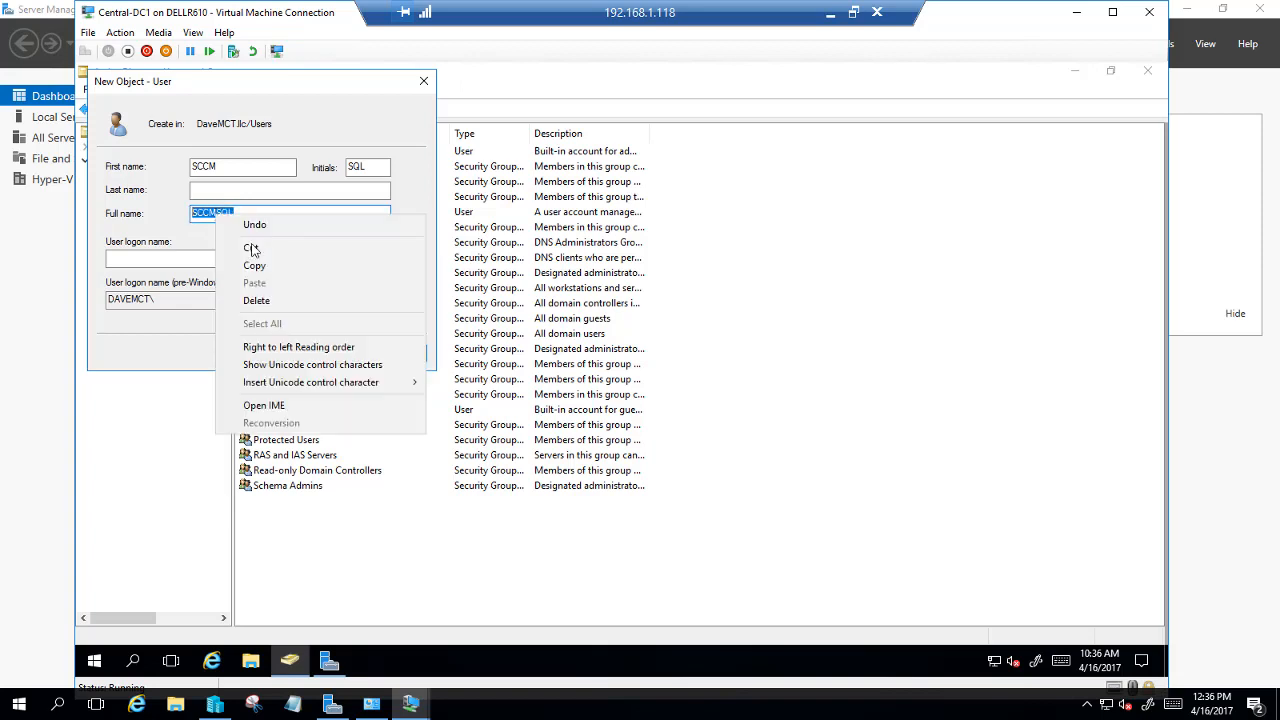
click(268, 266)
click(133, 258)
right_click(133, 258)
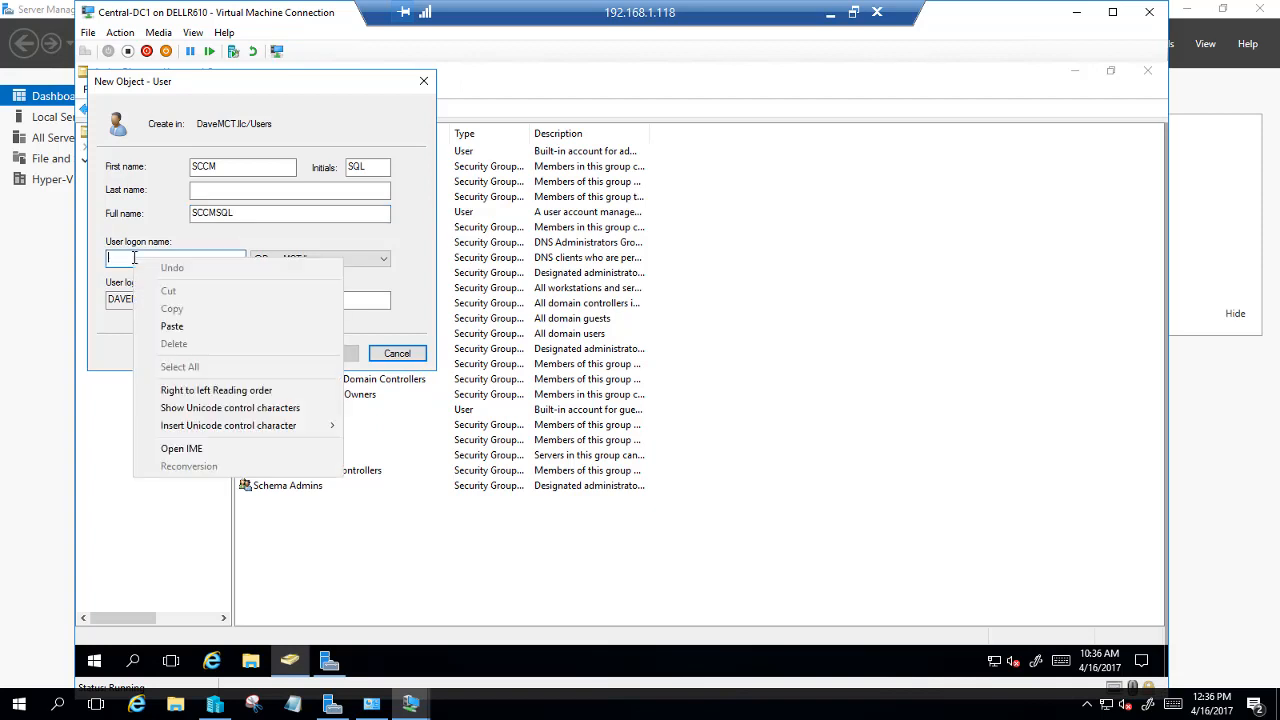
click(173, 327)
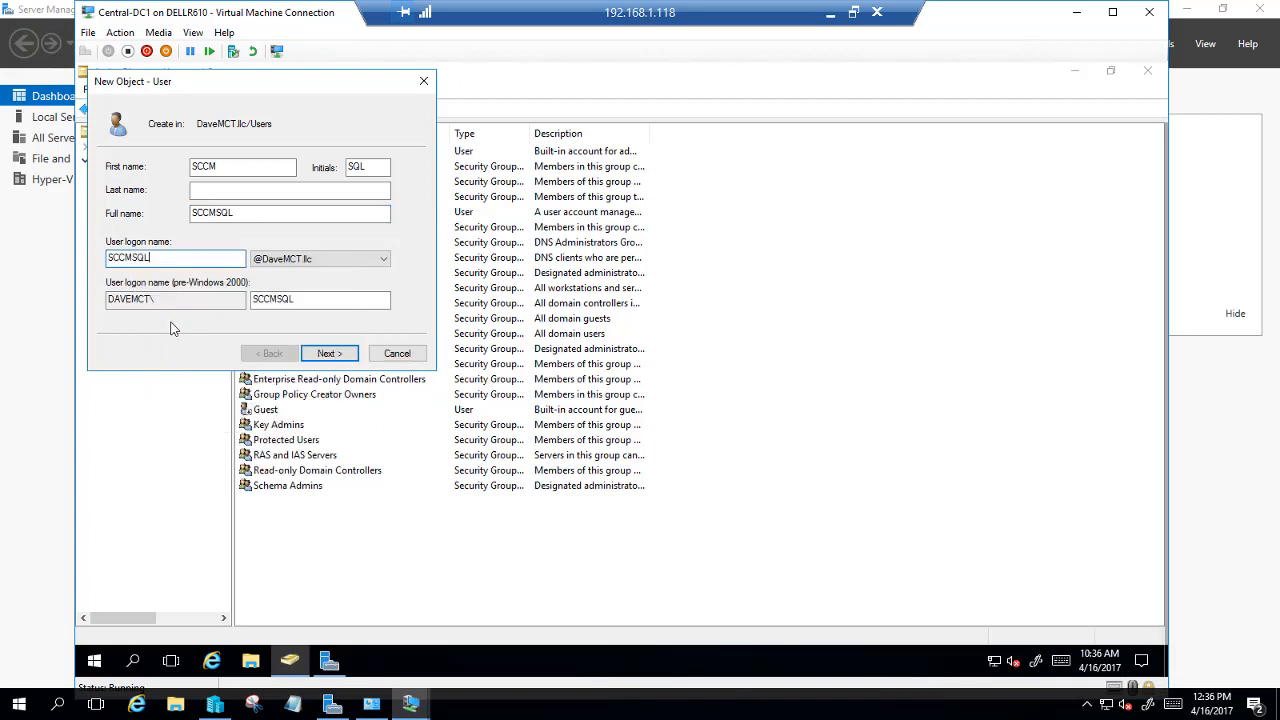
Give SCCMSQL a password that never expires and cannot be changed, then finish creating the account
click(331, 355)
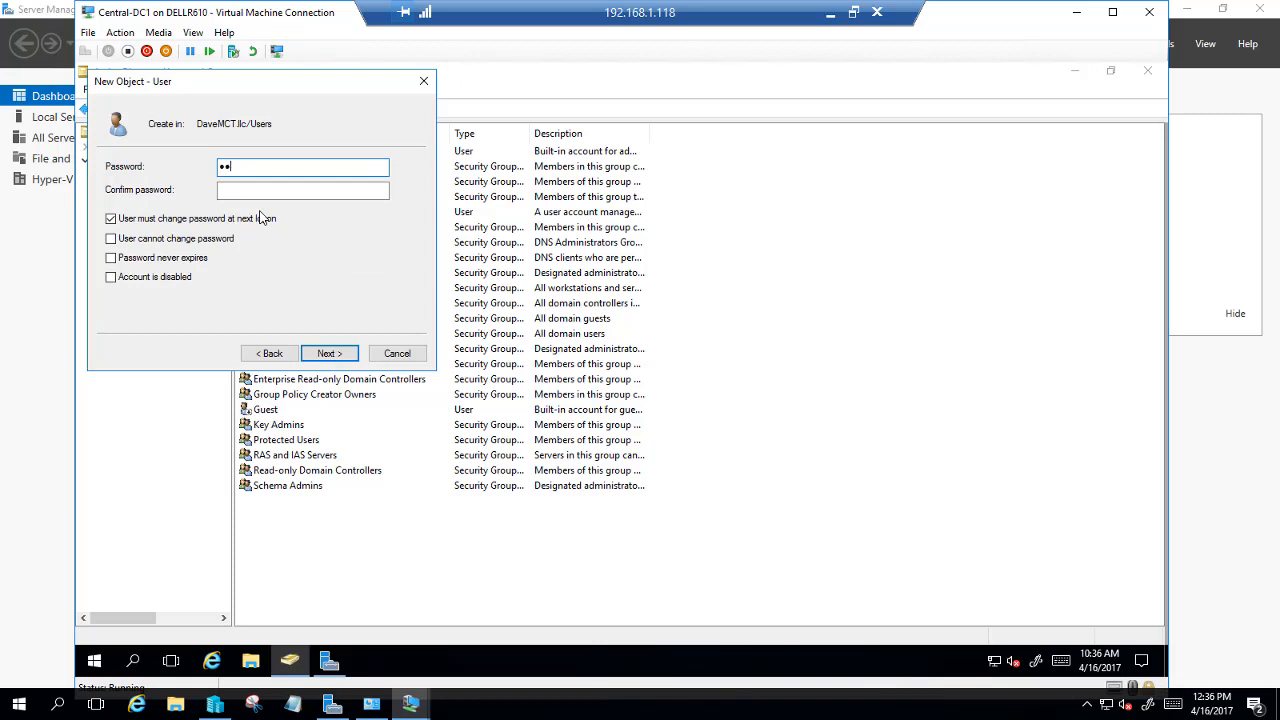
key(Tab)
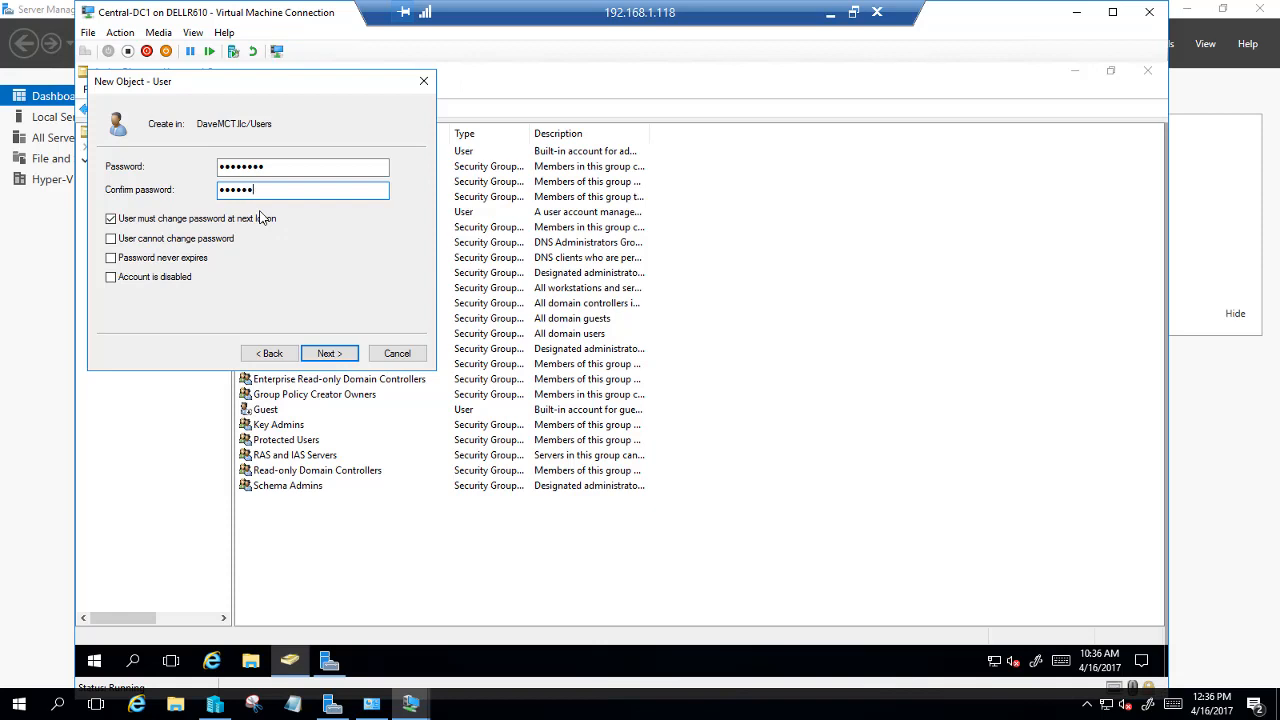
click(111, 219)
click(111, 240)
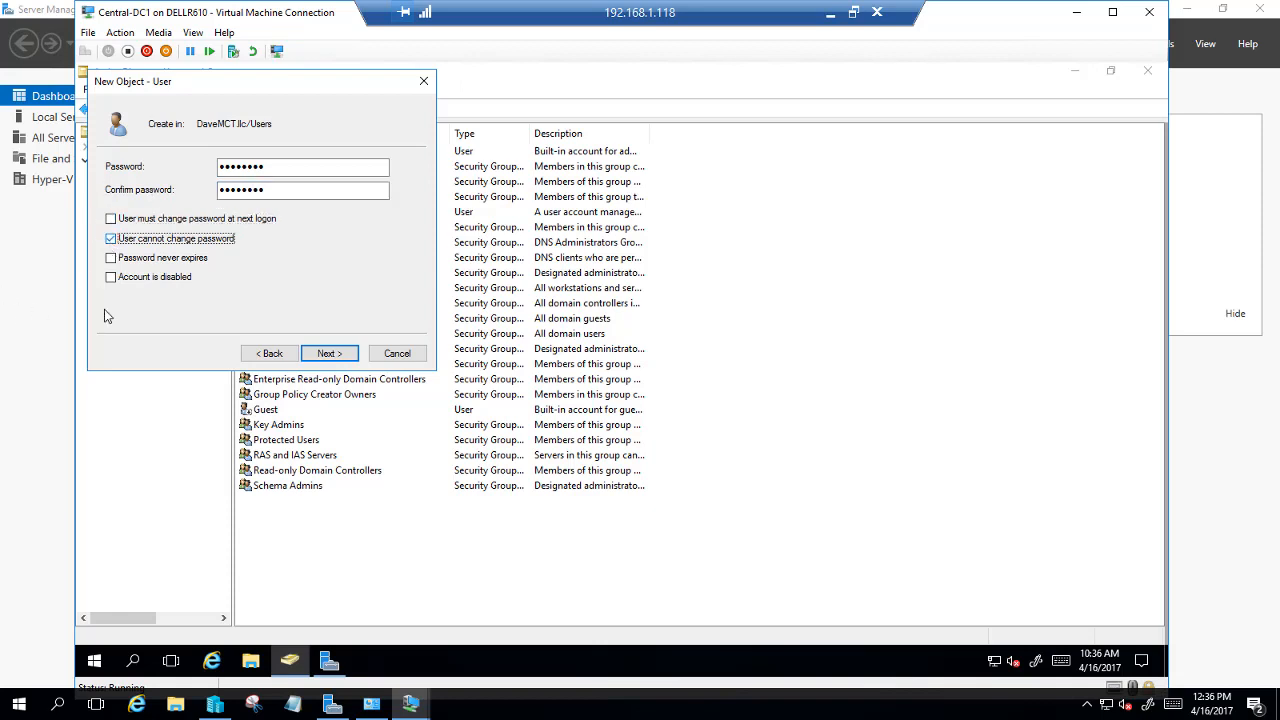
click(111, 259)
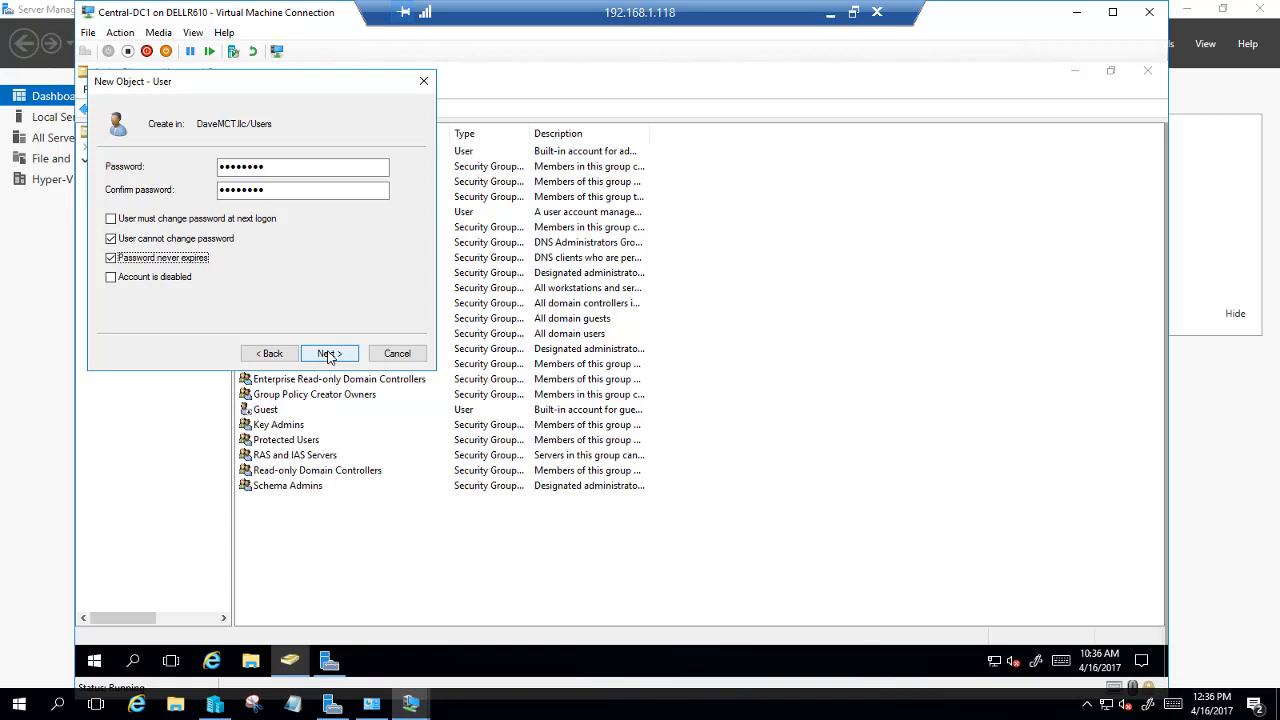
click(329, 354)
click(329, 354)
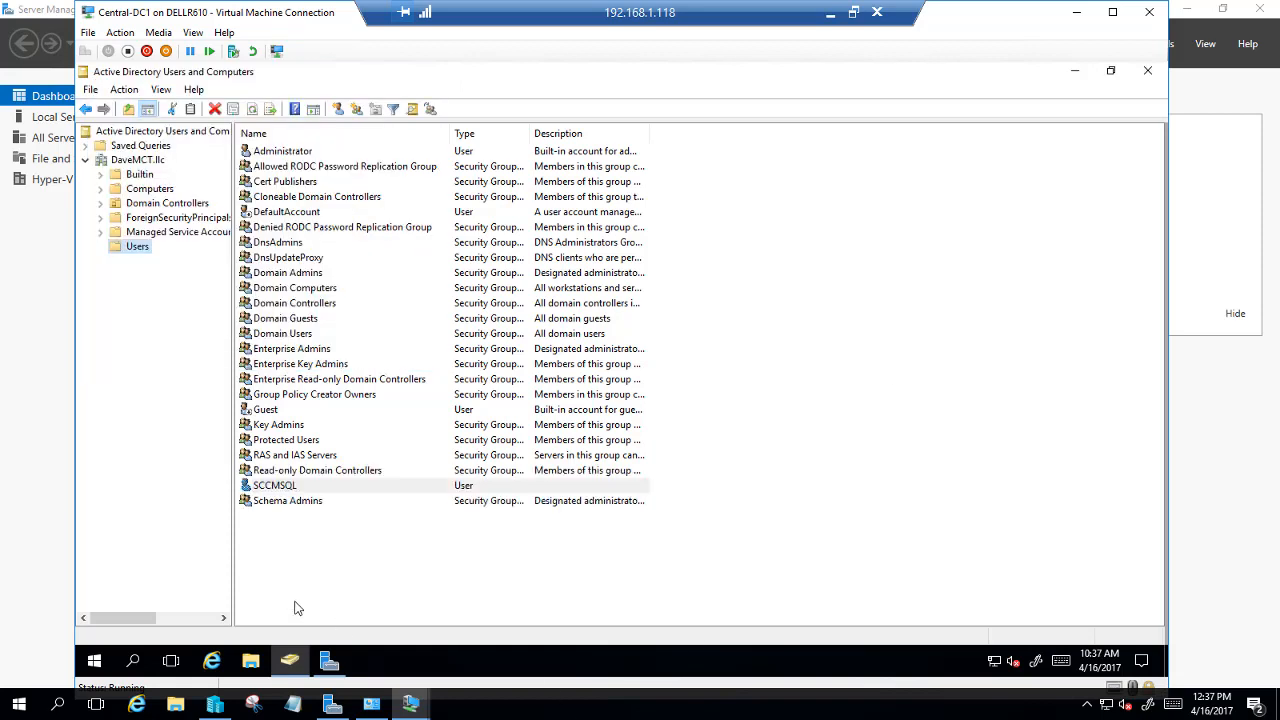
Add the SCCMSQL user to the Domain Admins group and acknowledge the success message
right_click(268, 490)
click(305, 260)
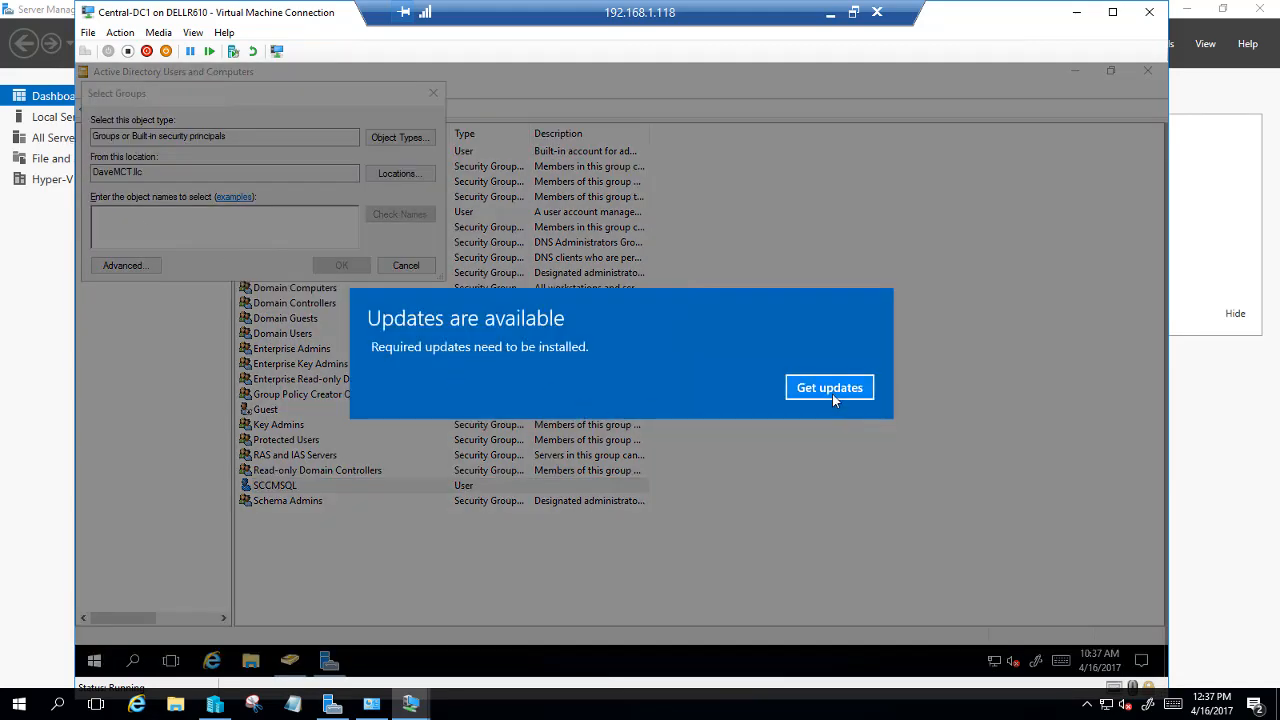
click(829, 388)
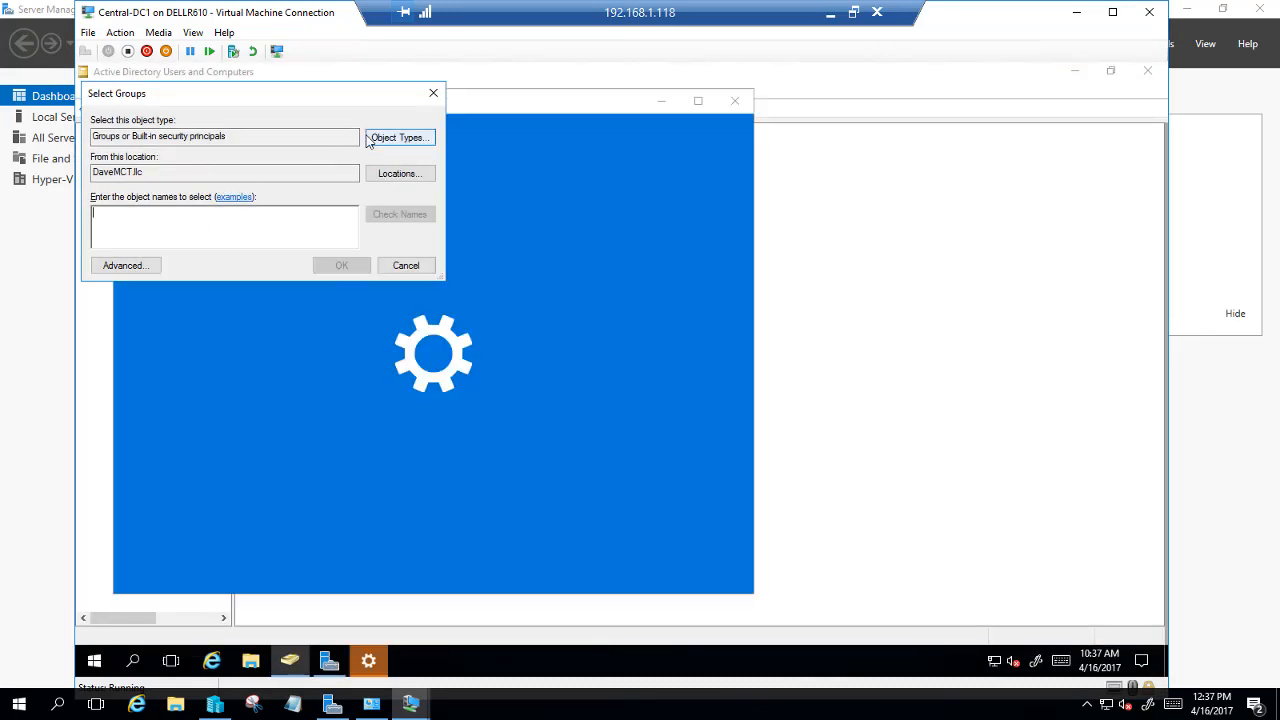
text(do)
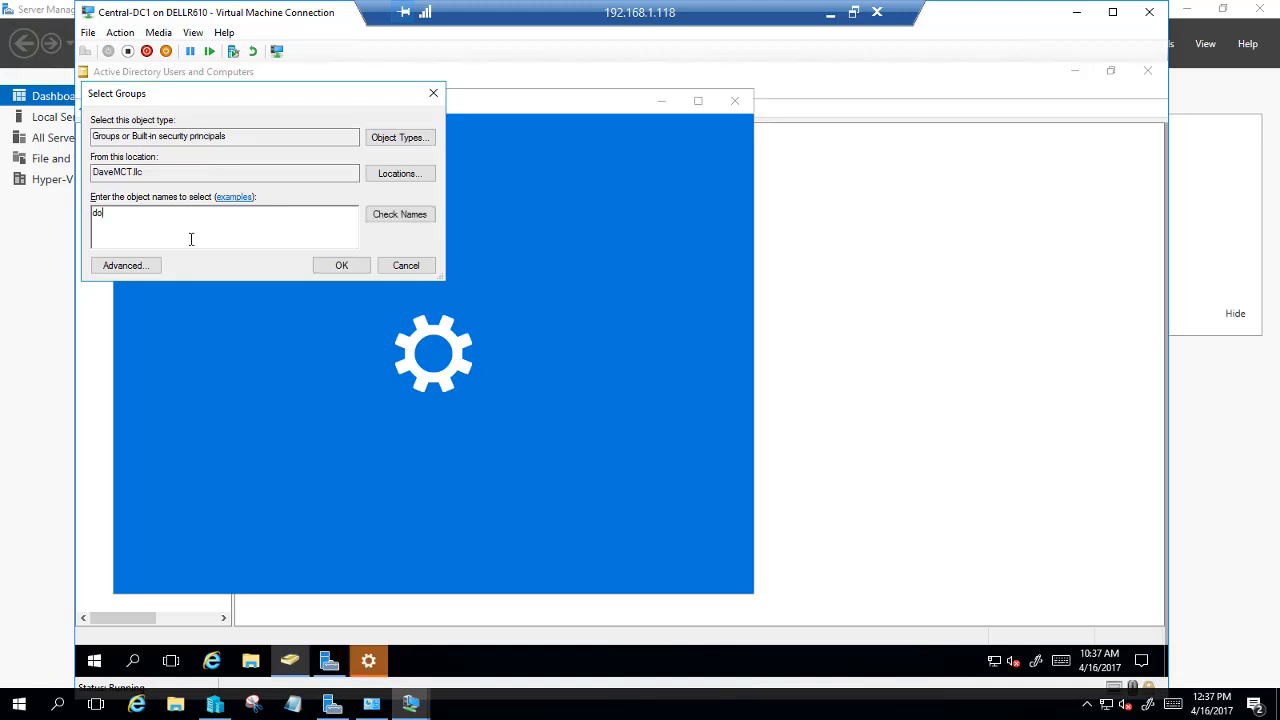
text(main)
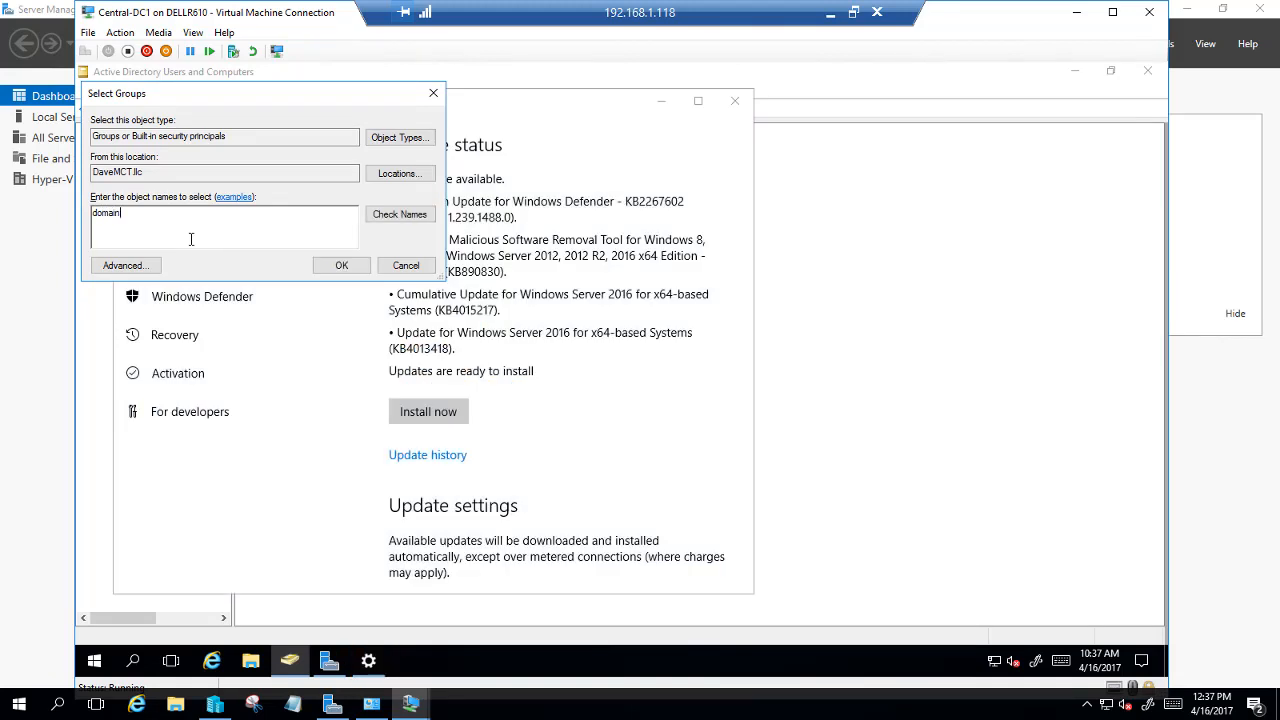
text( ad)
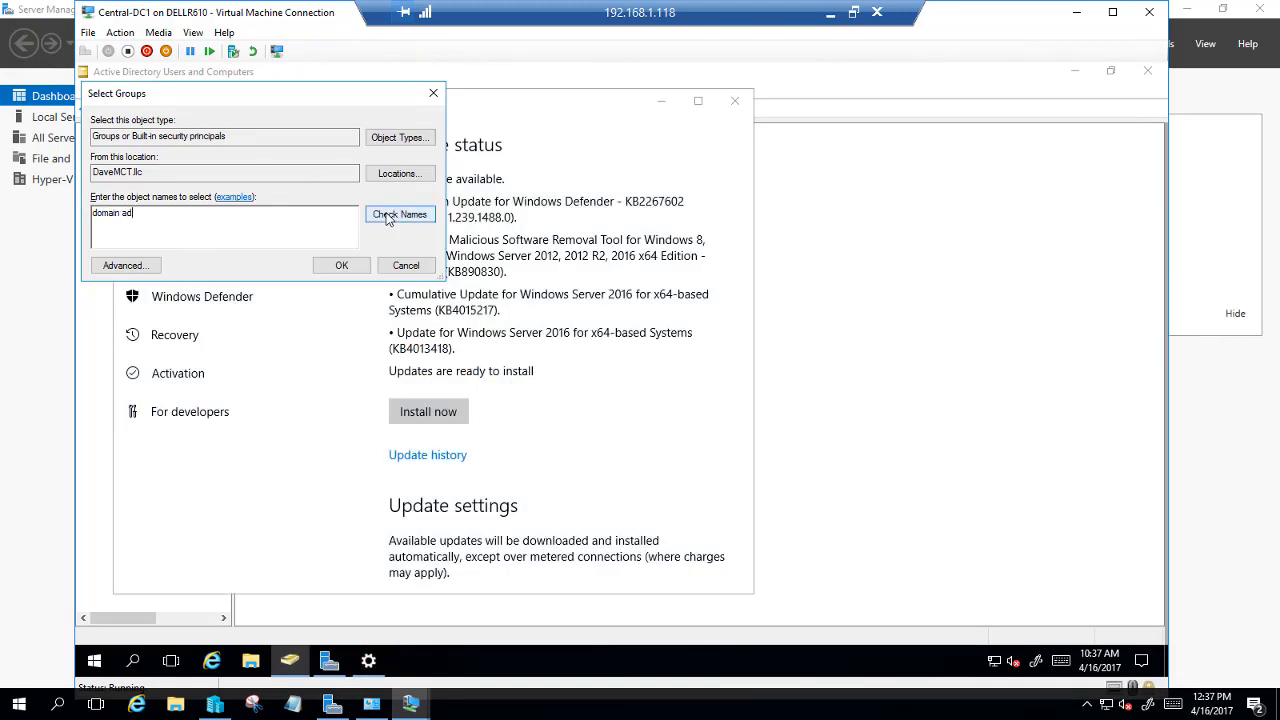
click(388, 219)
click(338, 264)
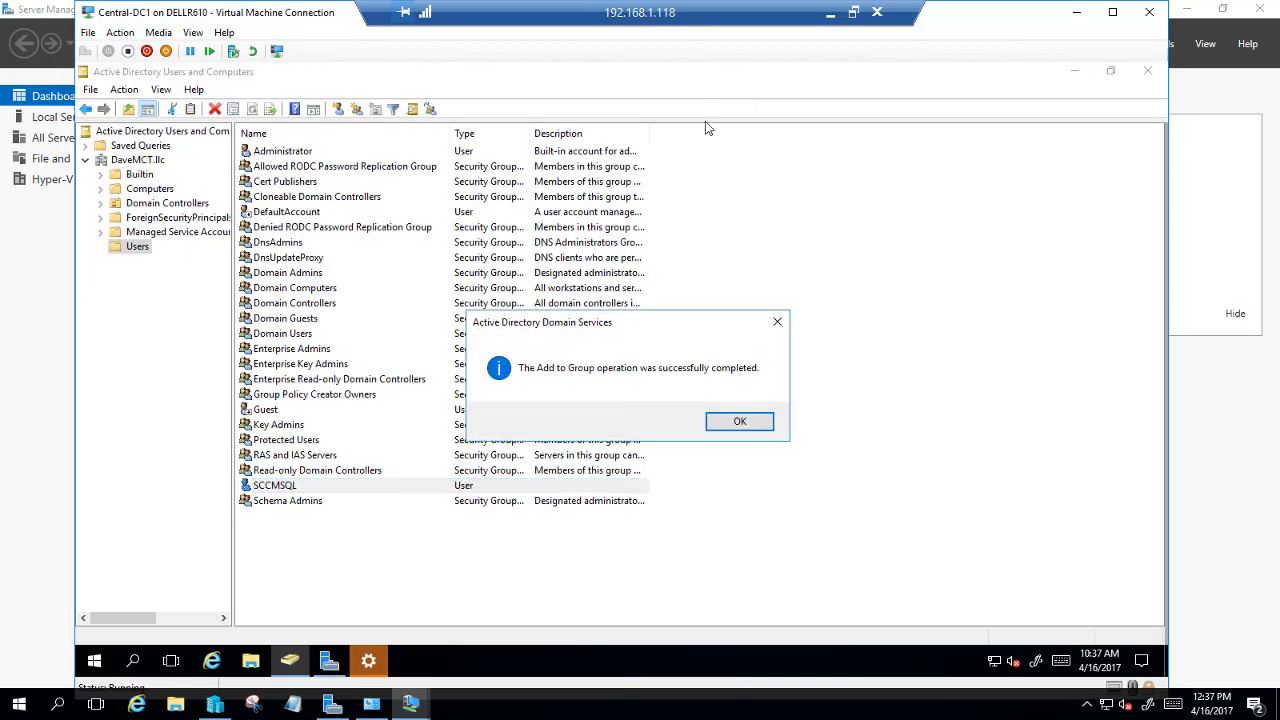
click(716, 424)
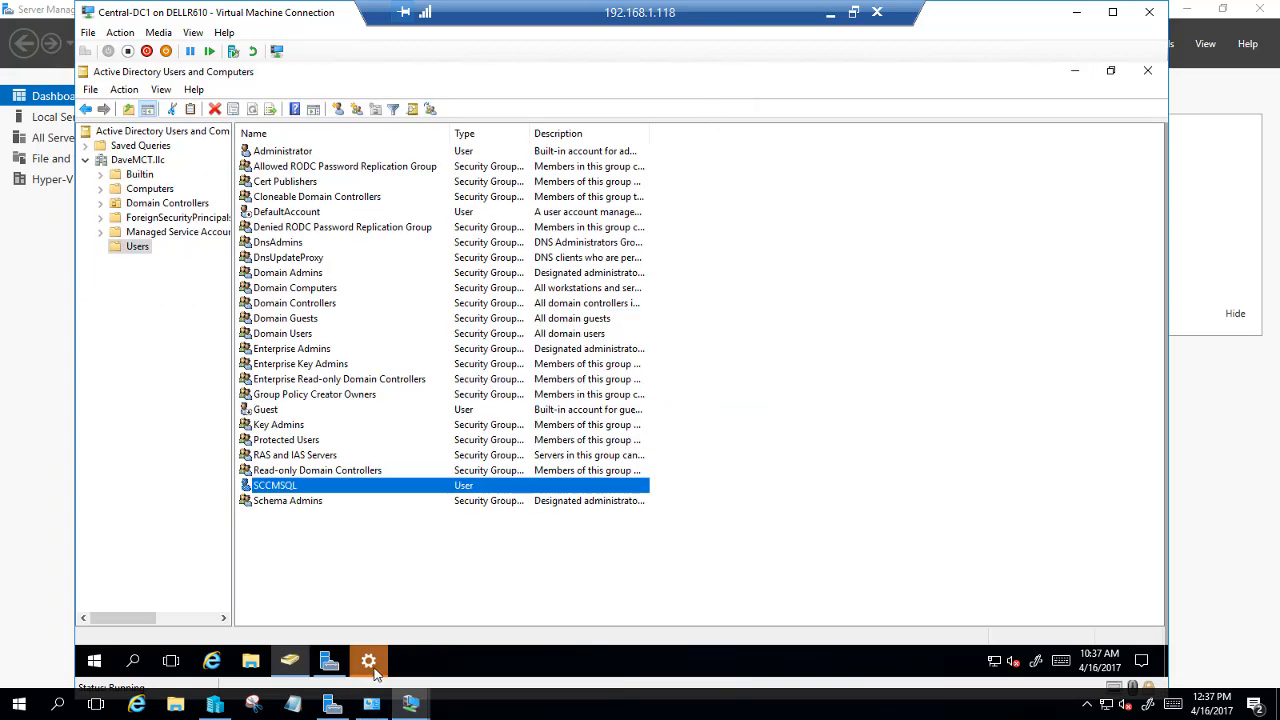
Close the Windows Update settings and switch to the Central-CFG1 virtual machine console
click(369, 663)
click(736, 100)
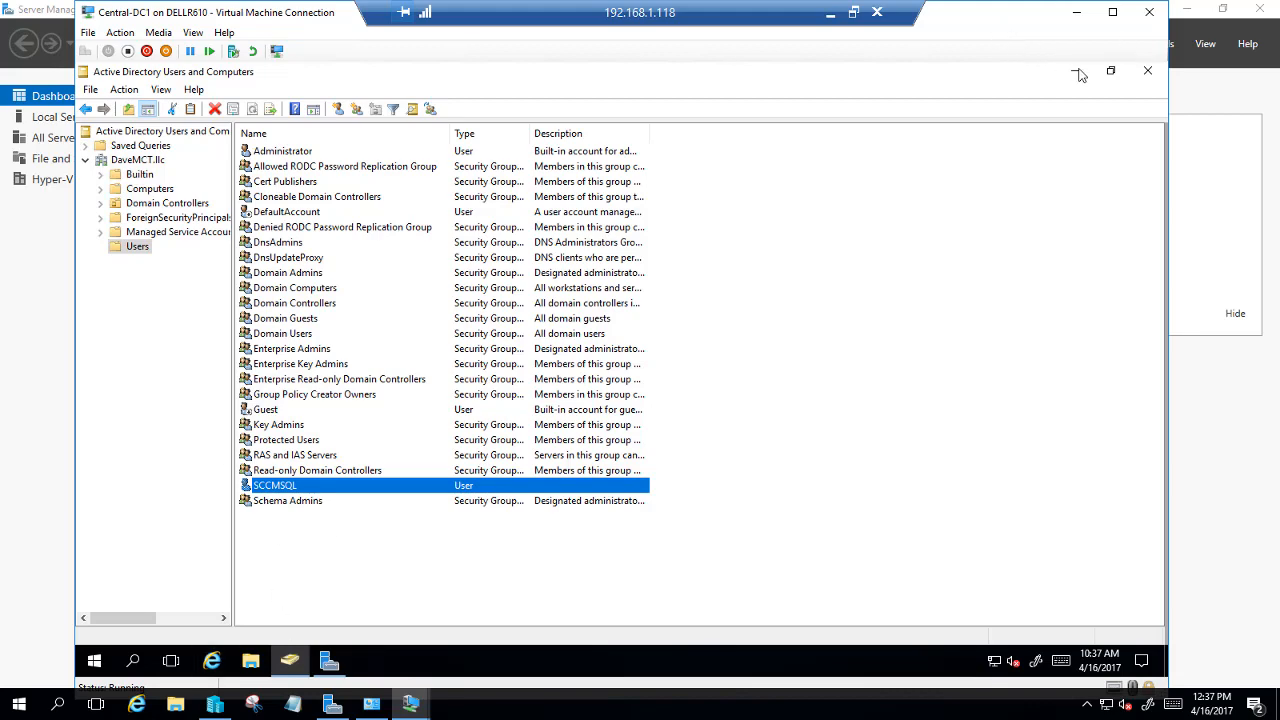
click(1077, 12)
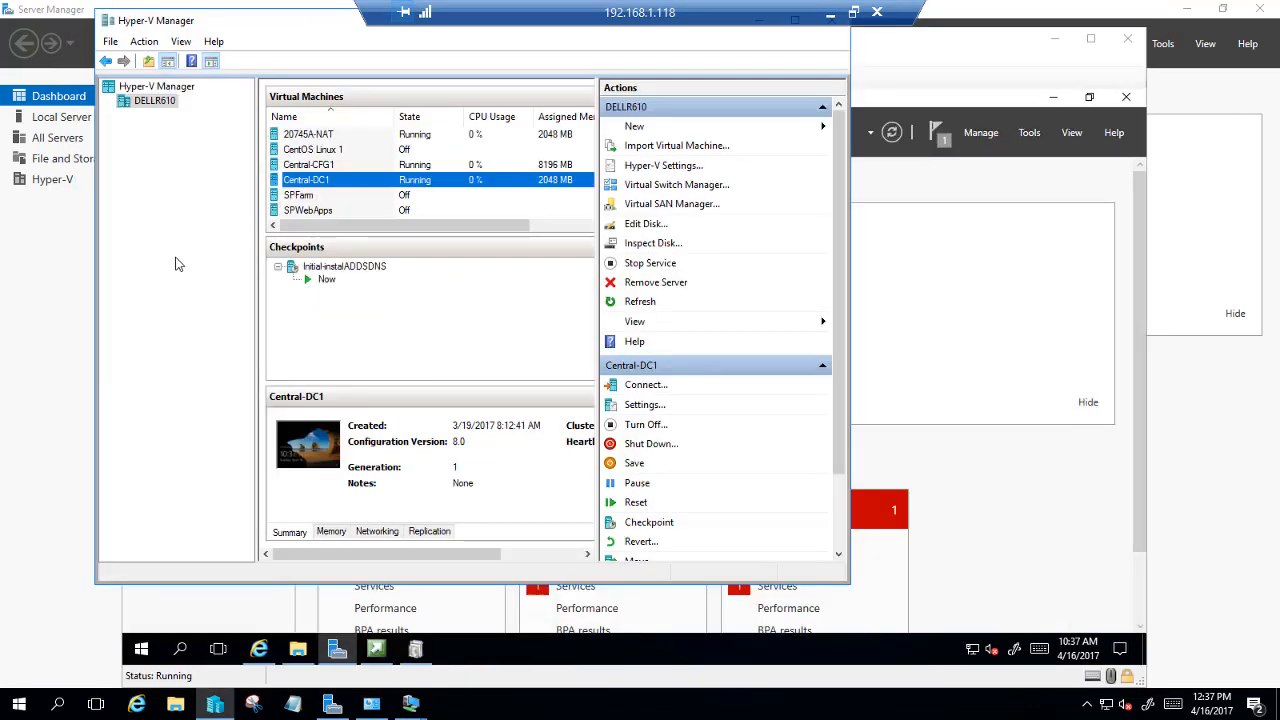
click(410, 706)
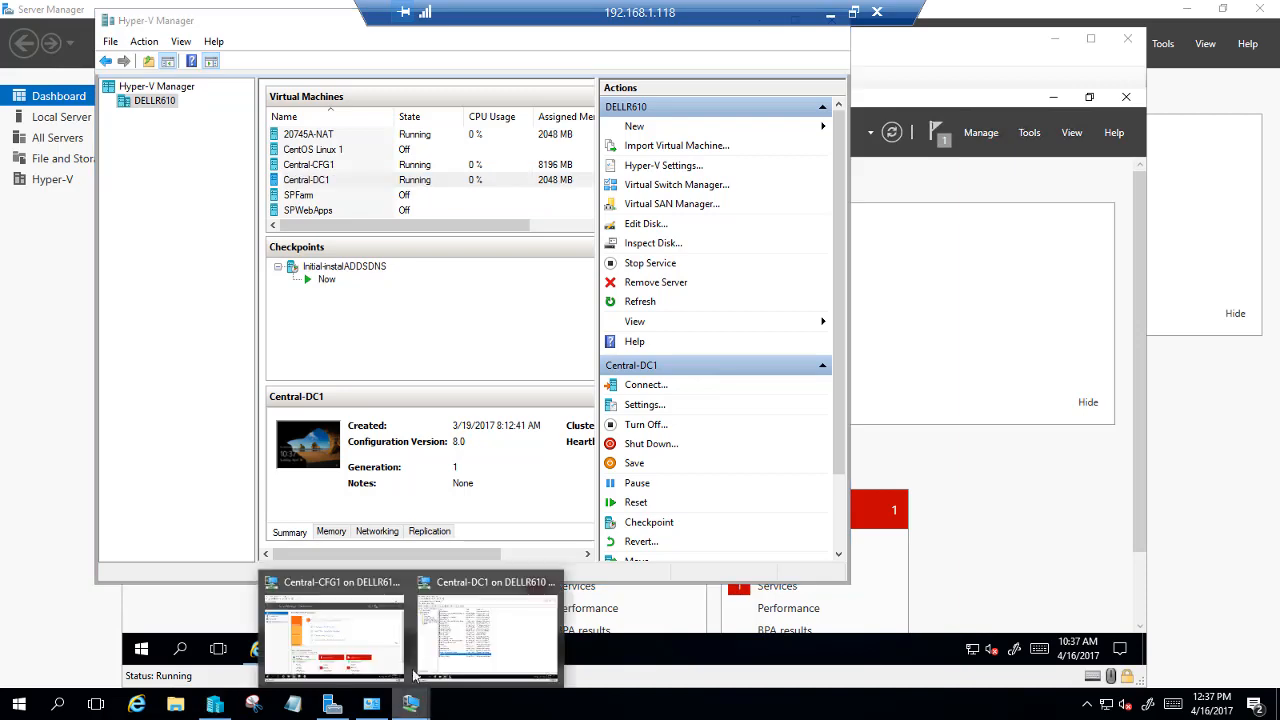
click(335, 630)
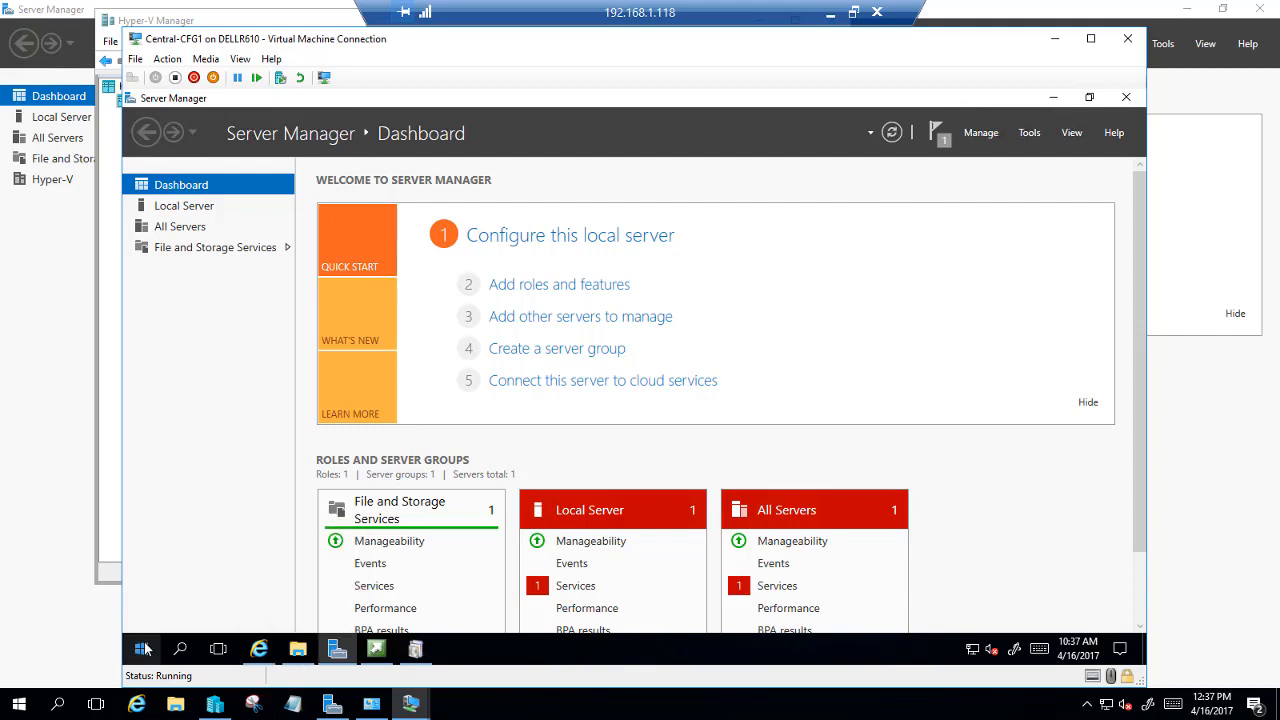
Show the Microsoft SQL Server 2014 shortcuts in the VM's Start menu
click(142, 649)
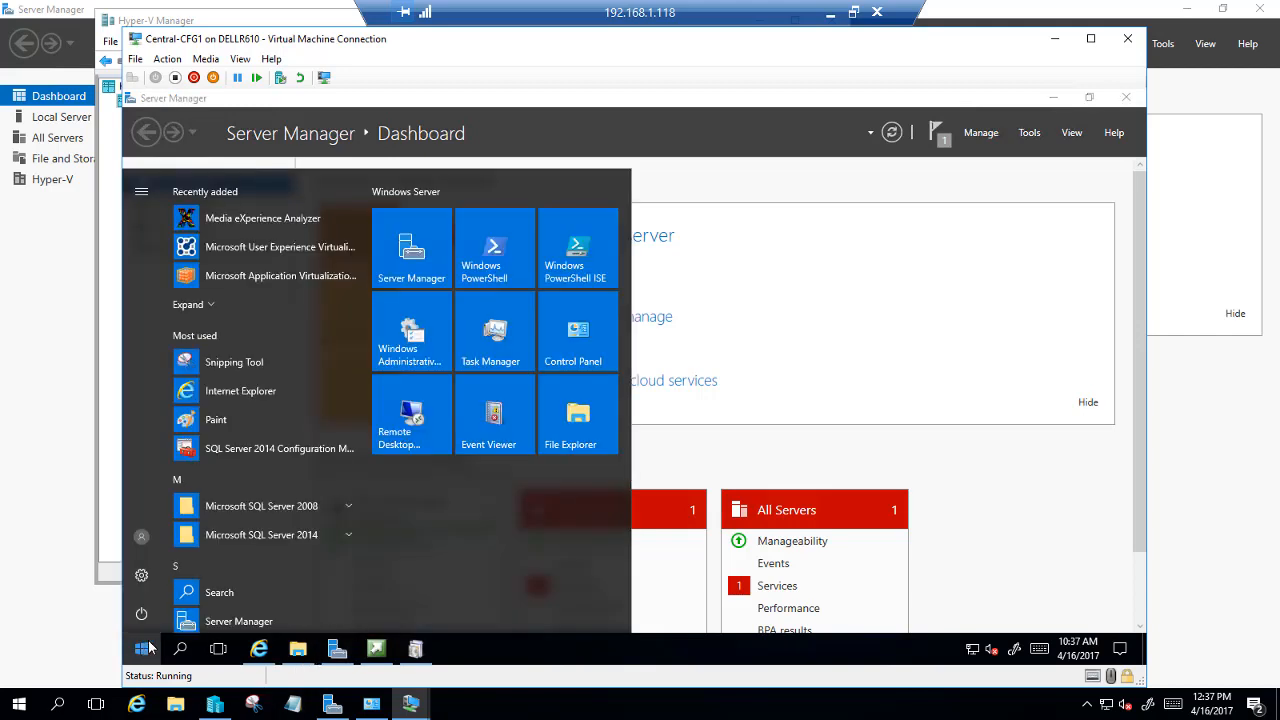
click(240, 537)
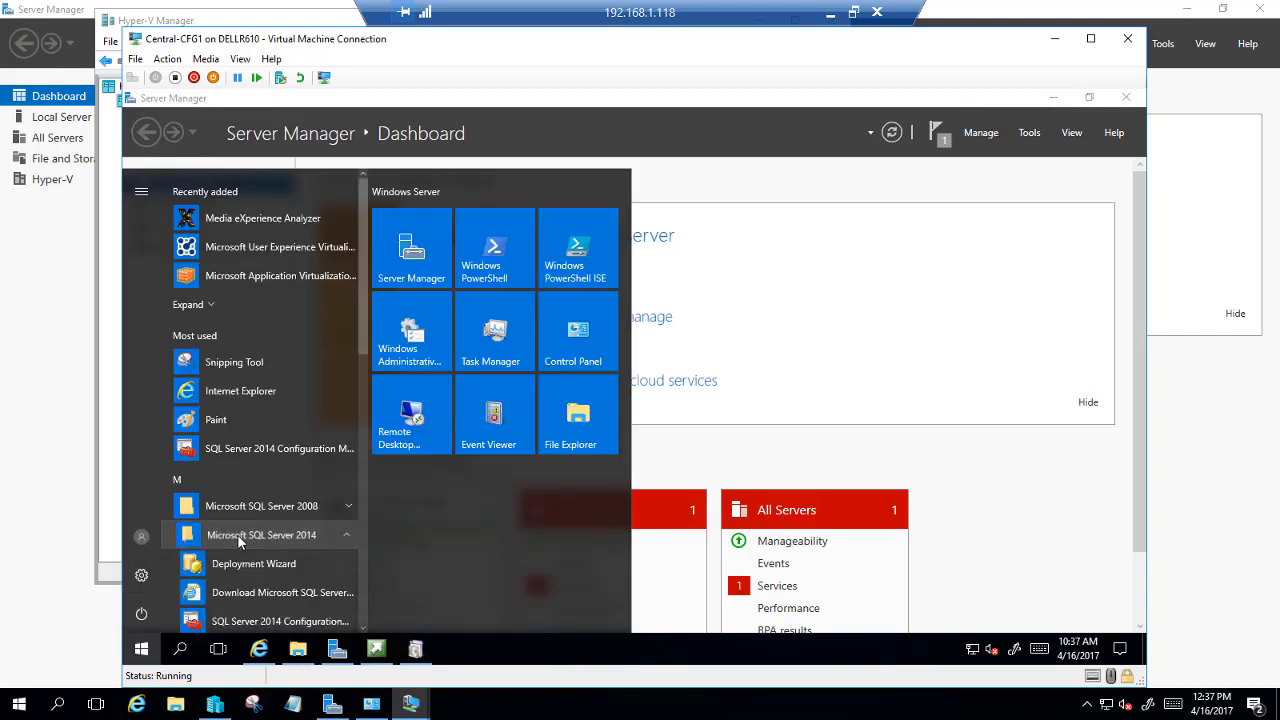
scroll(250, 538, down, 2)
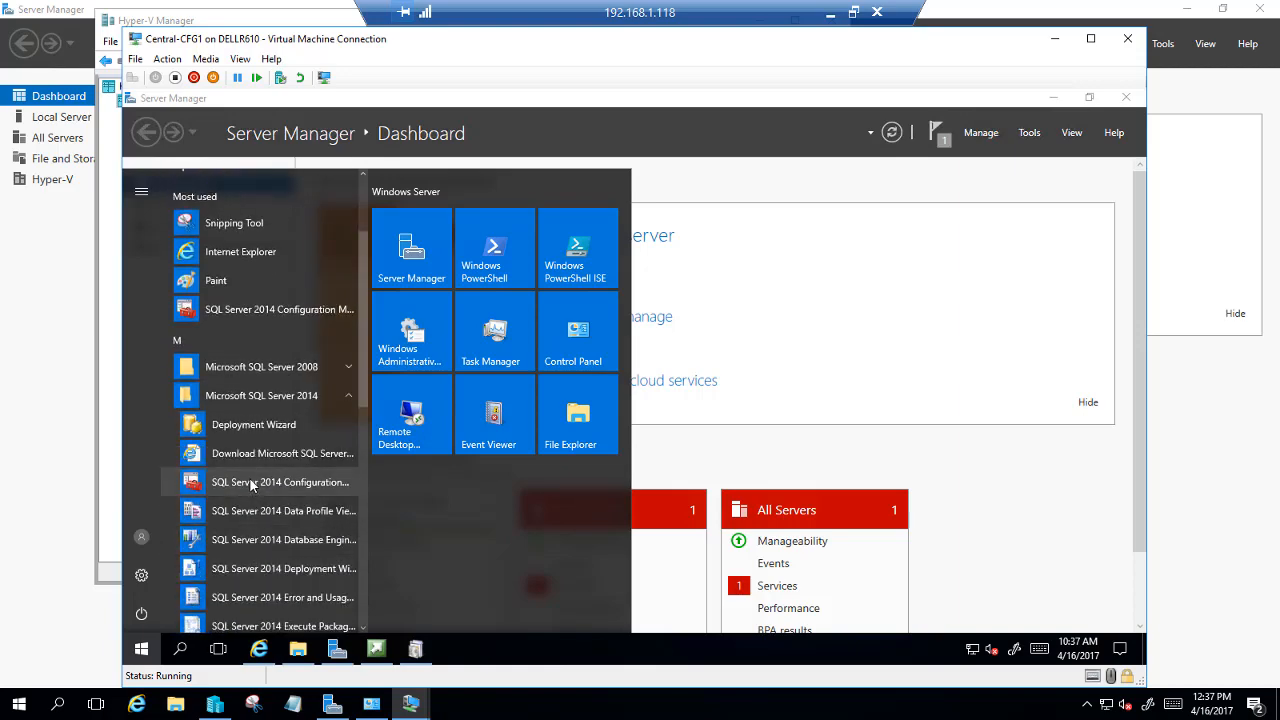
Launch SQL Server 2014 Configuration Manager and browse locations for a new MSSQLSERVER log-on account
click(252, 484)
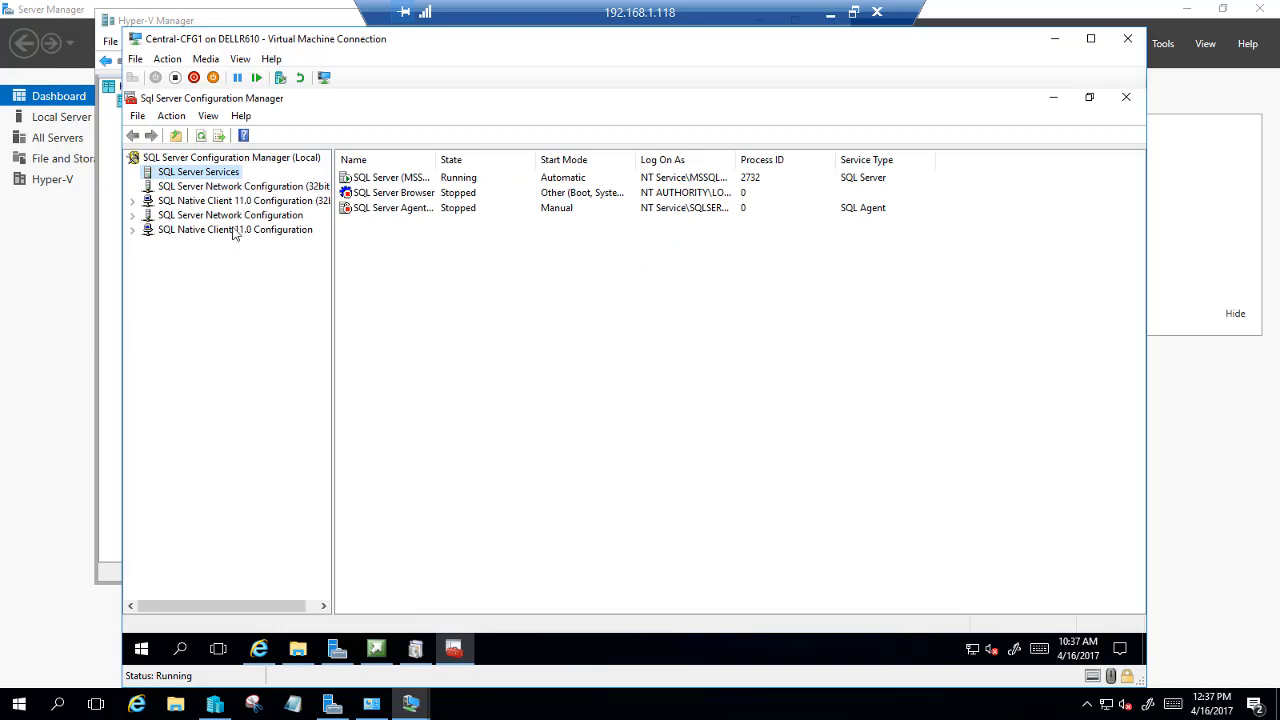
click(185, 178)
click(370, 180)
double_click(370, 180)
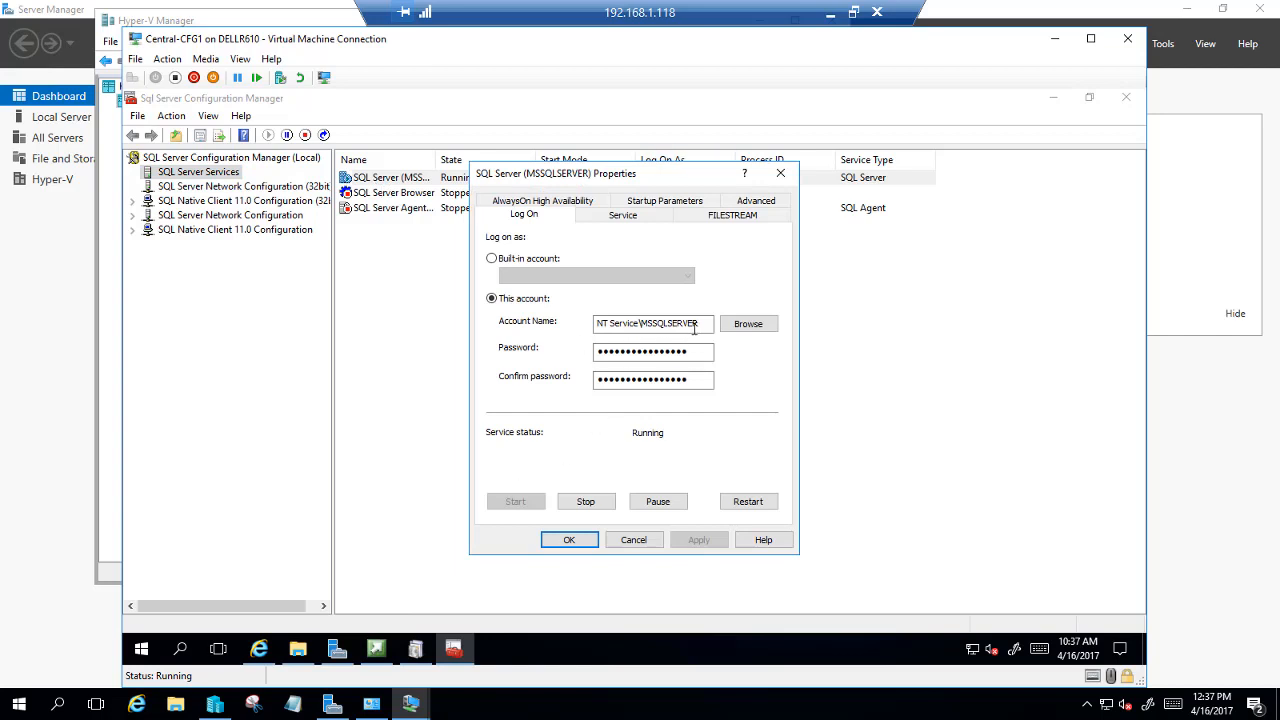
click(763, 333)
click(760, 326)
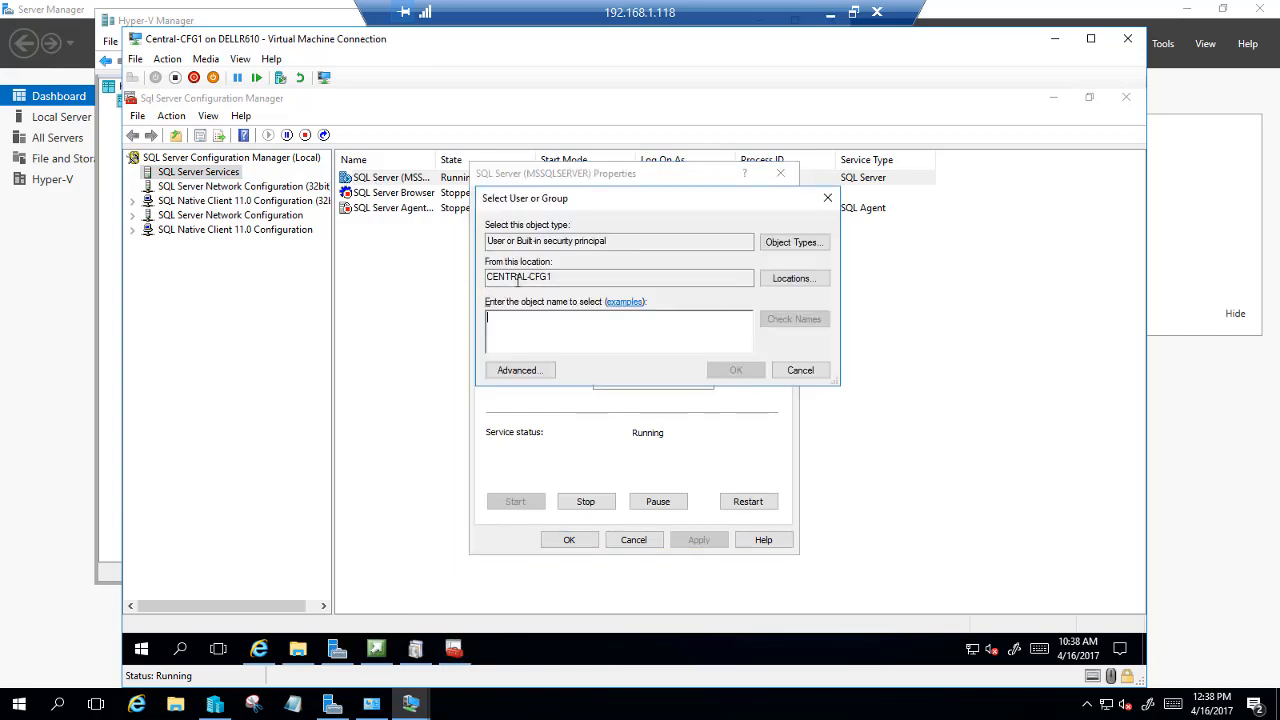
click(768, 282)
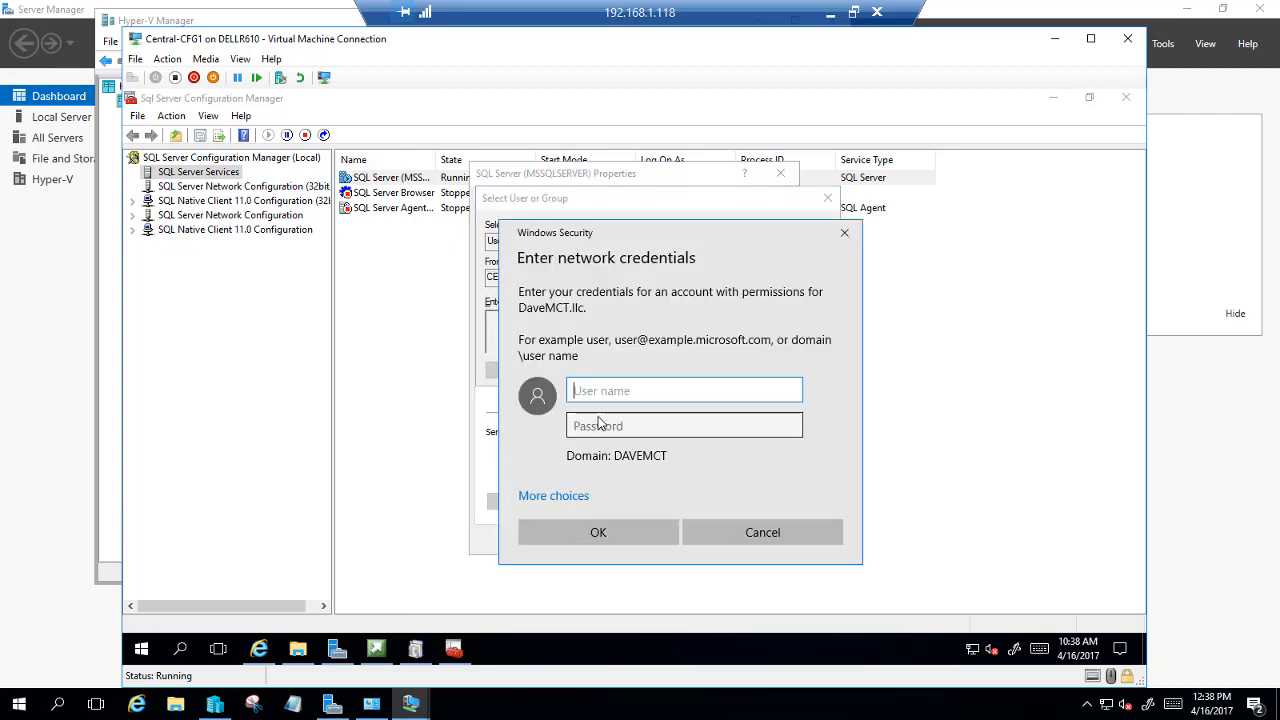
Authenticate with the domain administrator credentials and set the search location to Entire Directory
text(davemct\)
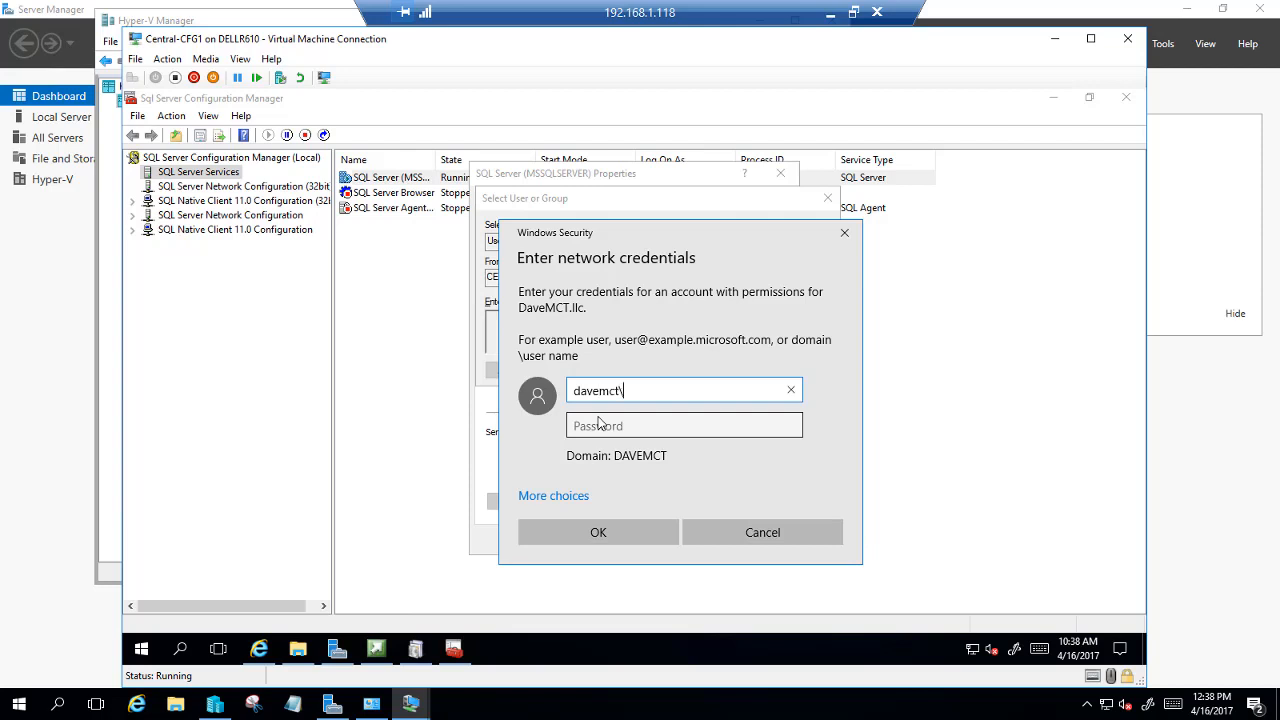
text(administrator)
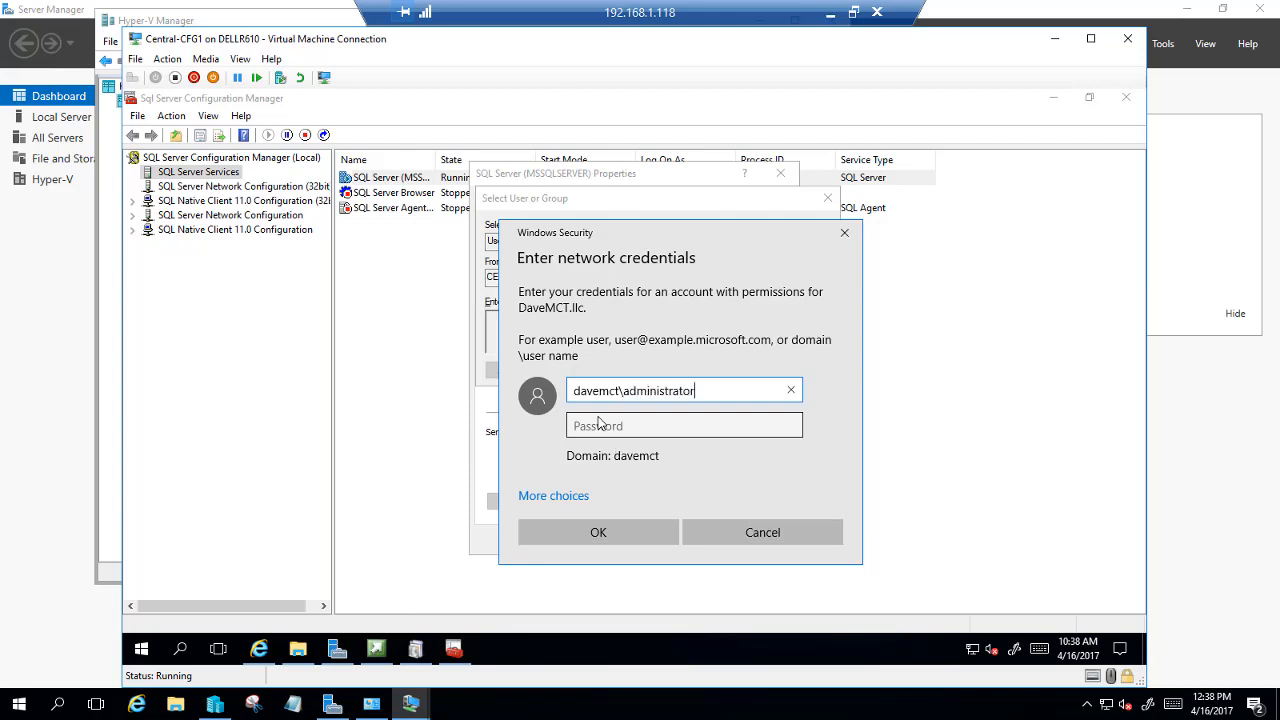
key(Tab)
text(Pa)
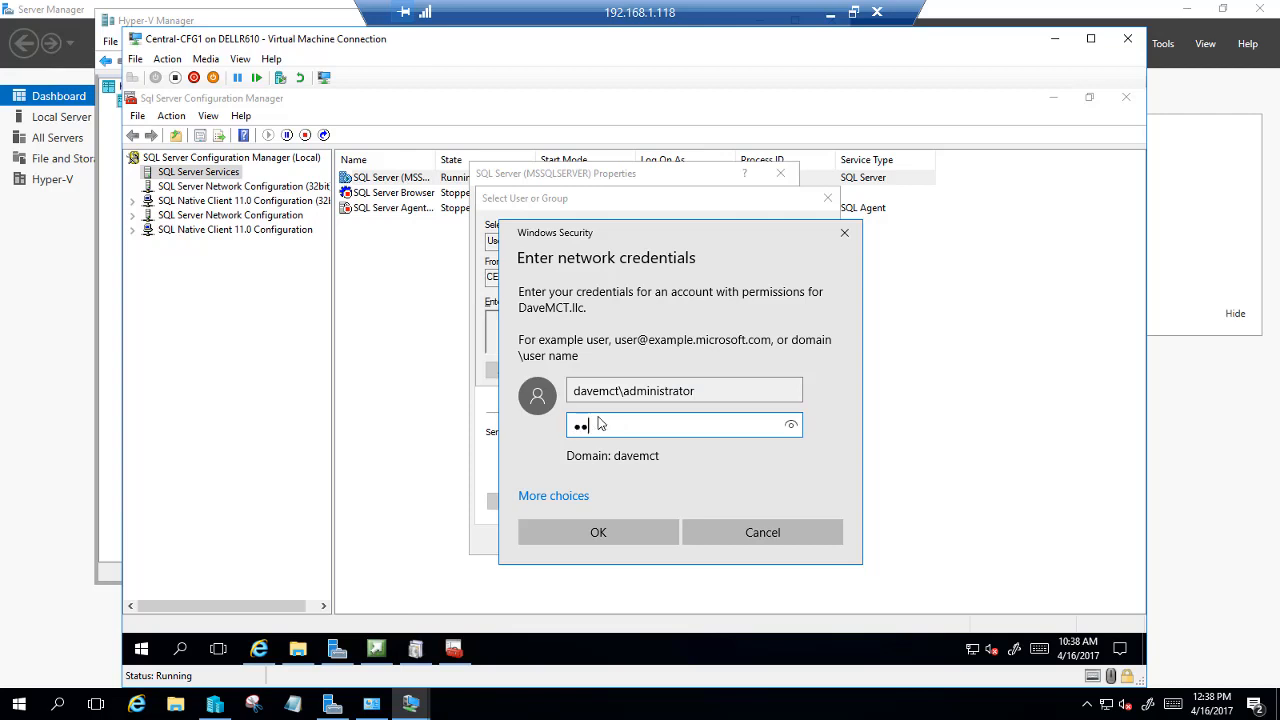
text($$w0rd)
key(Return)
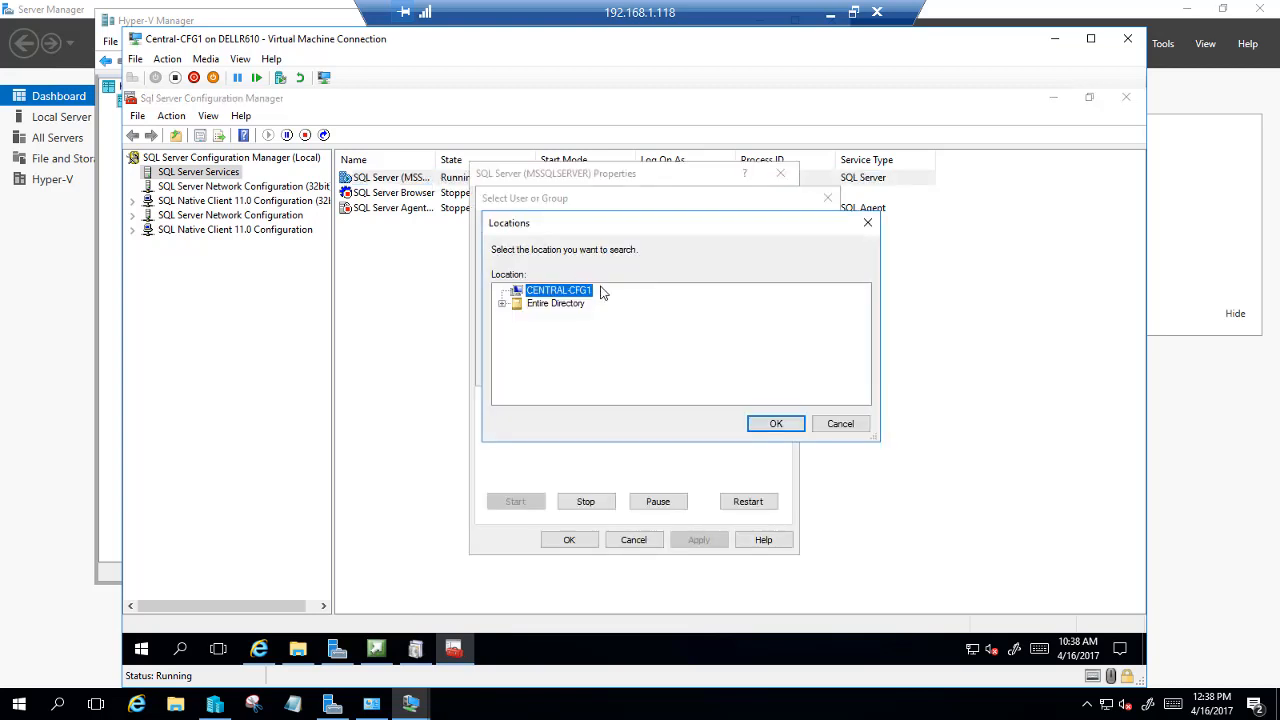
click(565, 305)
click(776, 424)
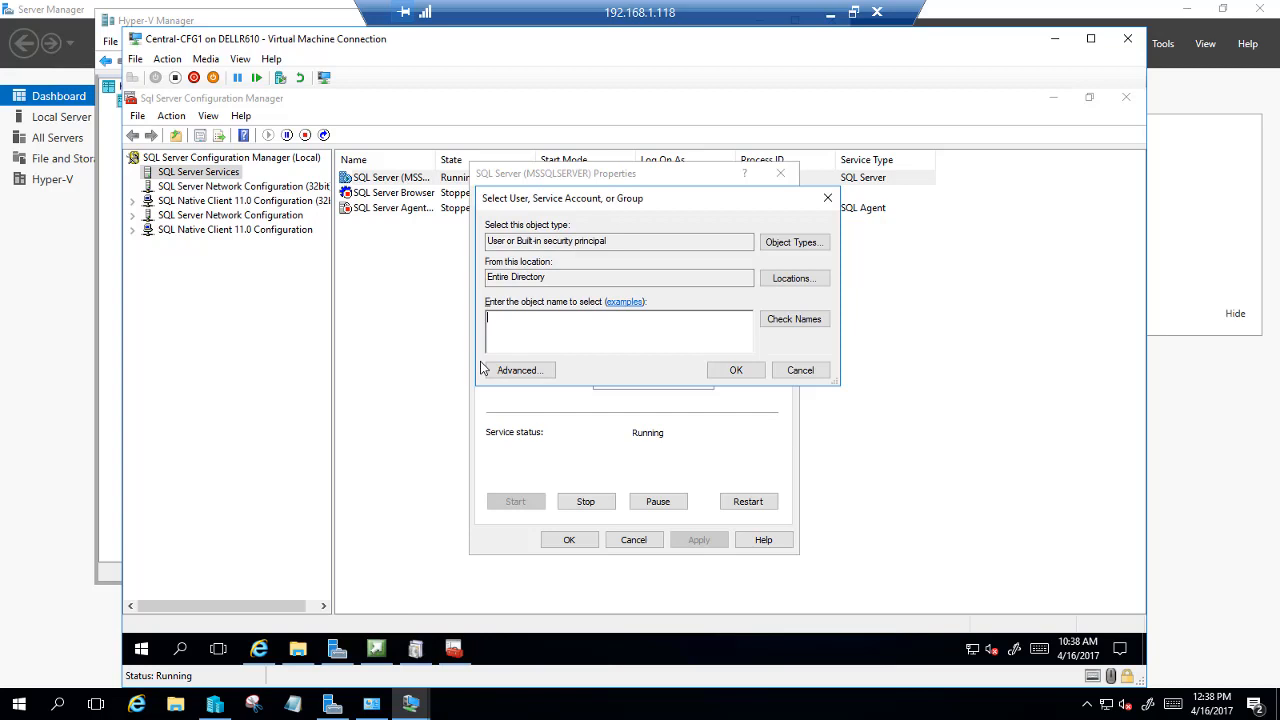
Set MSSQLSERVER to log on as SCCMSQL with its password, then restart the service
text(sccmsql)
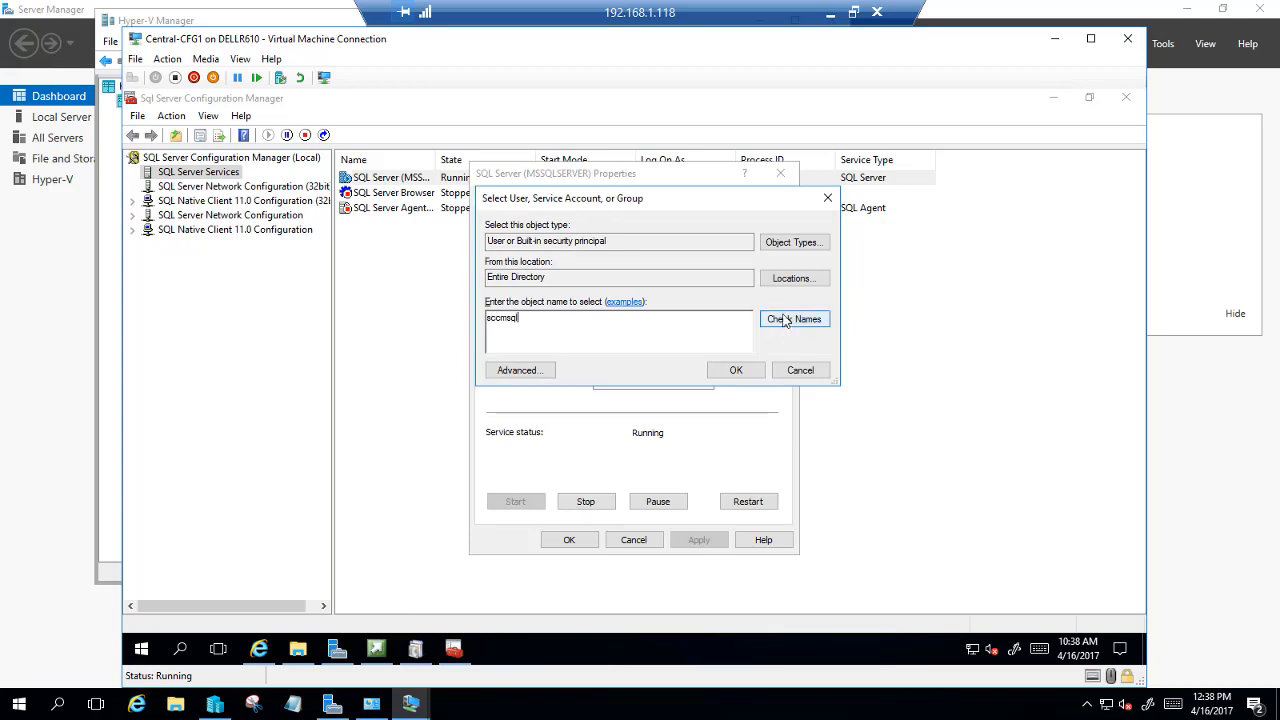
click(785, 320)
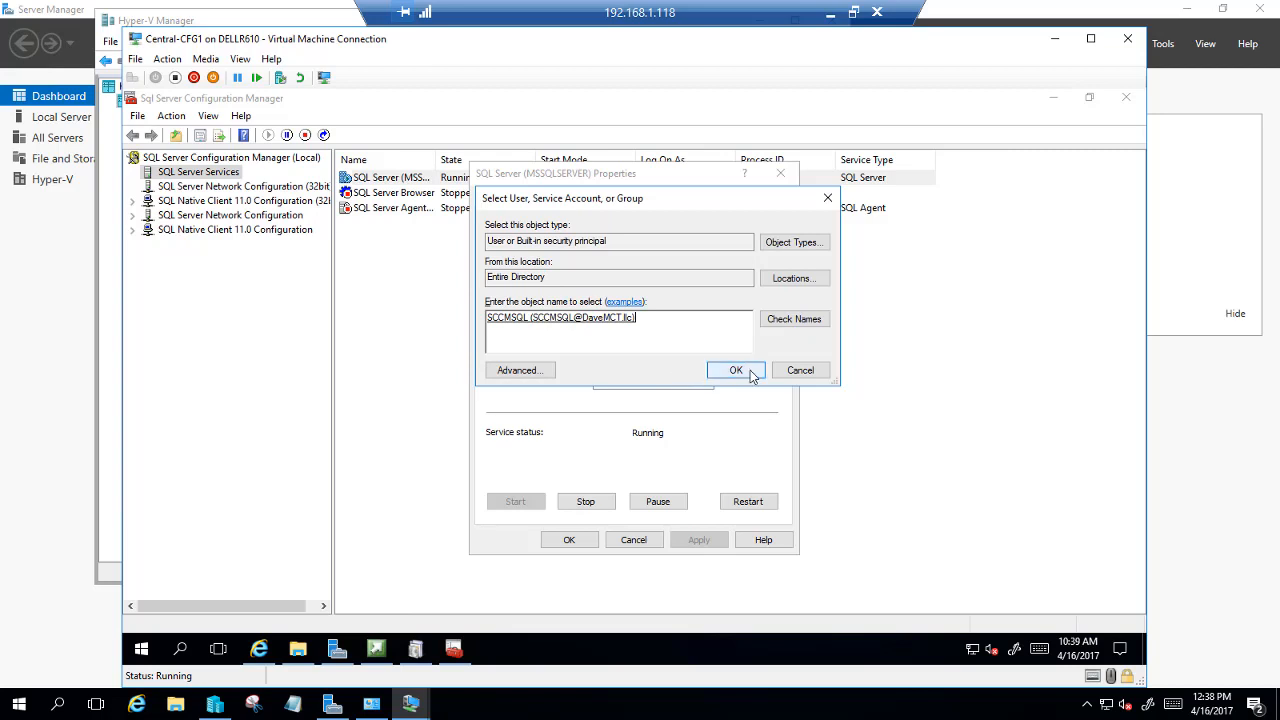
click(736, 370)
click(609, 351)
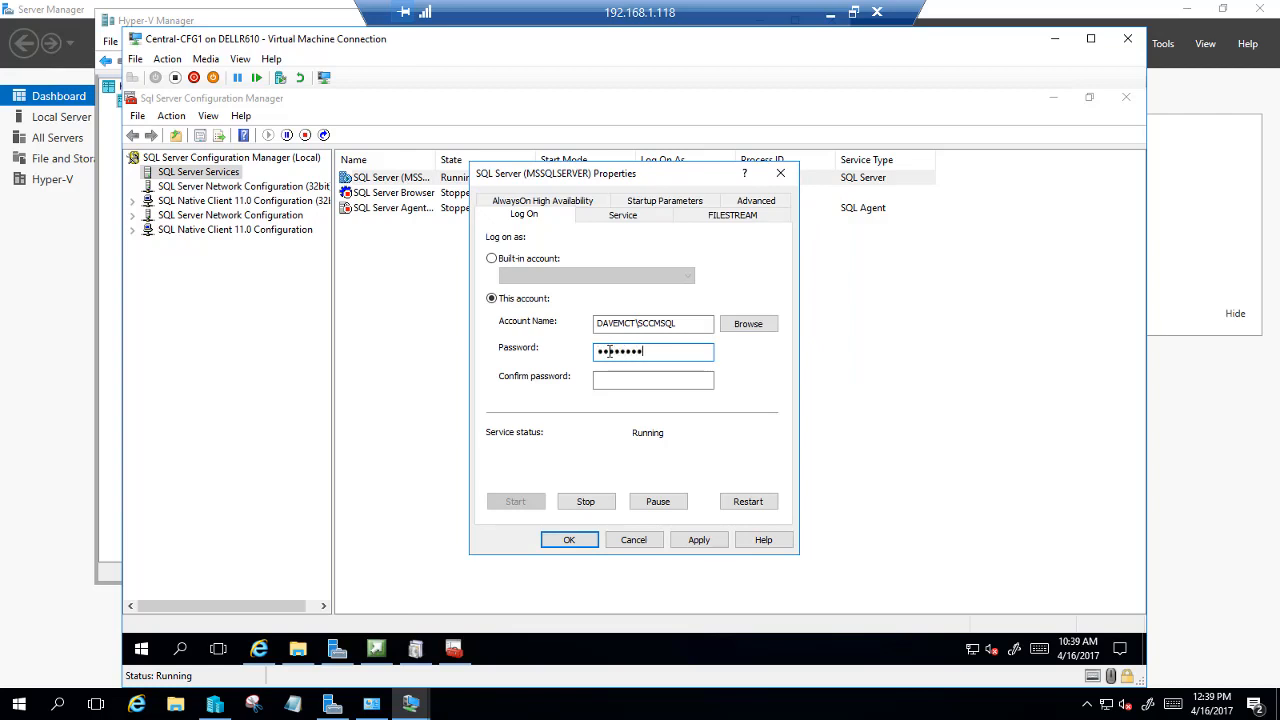
key(Tab)
text(••••)
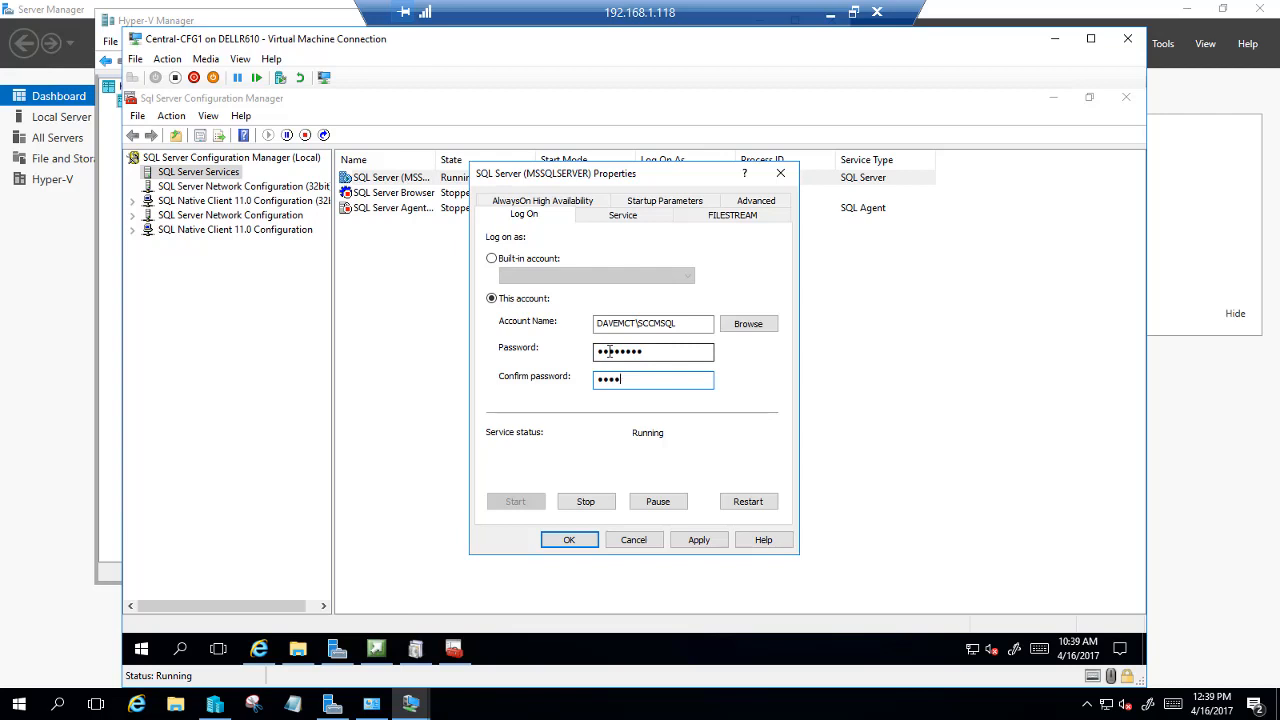
text(•••)
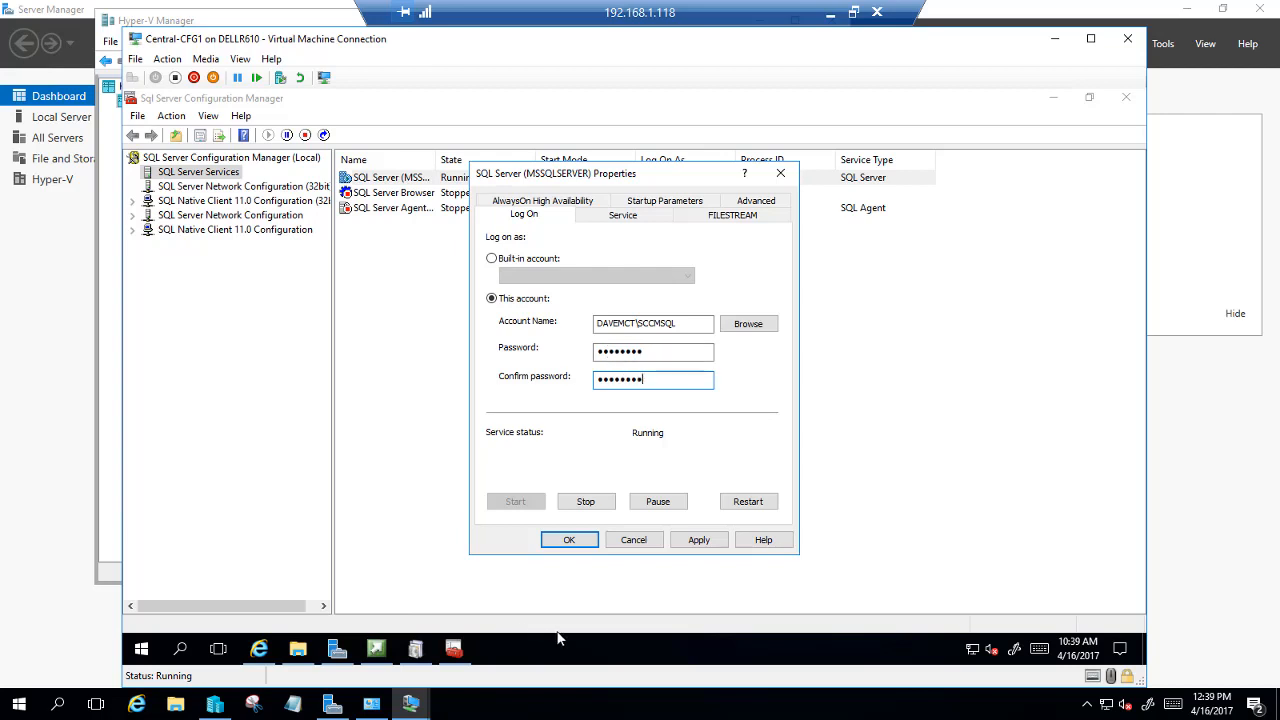
click(550, 543)
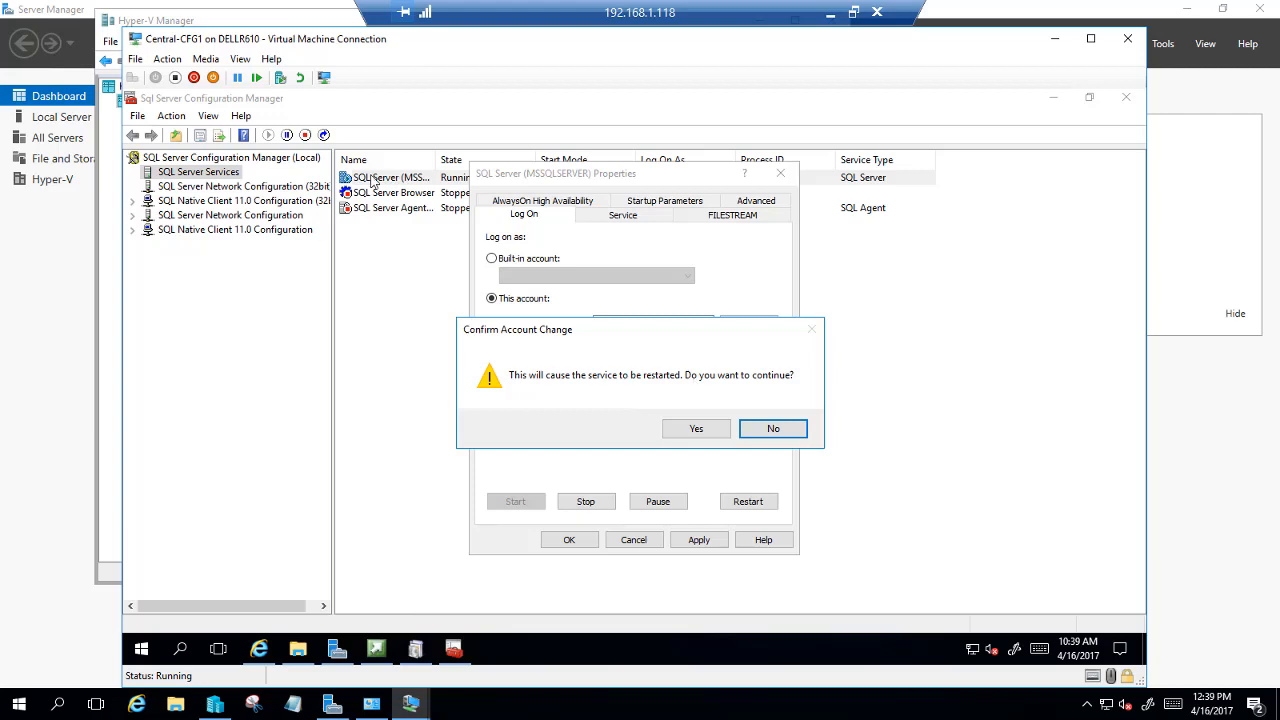
click(693, 431)
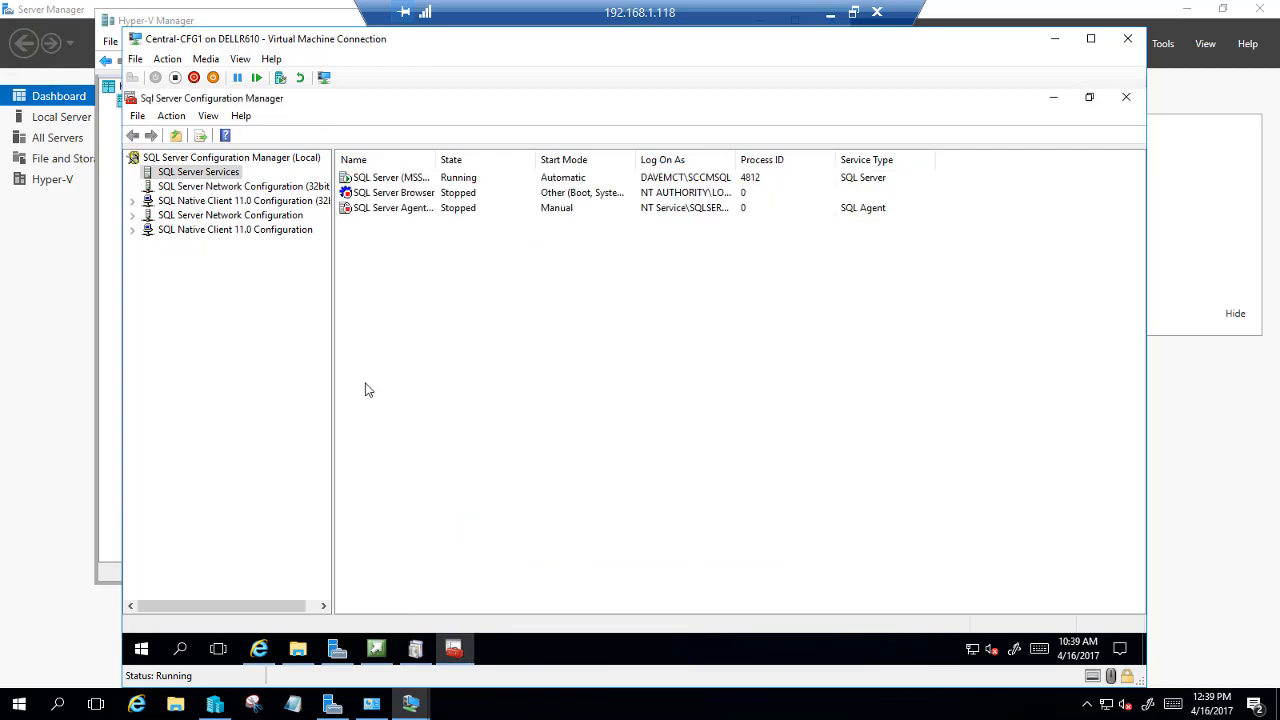
Open SQL Server Agent properties and begin choosing a new log-on account location
right_click(389, 213)
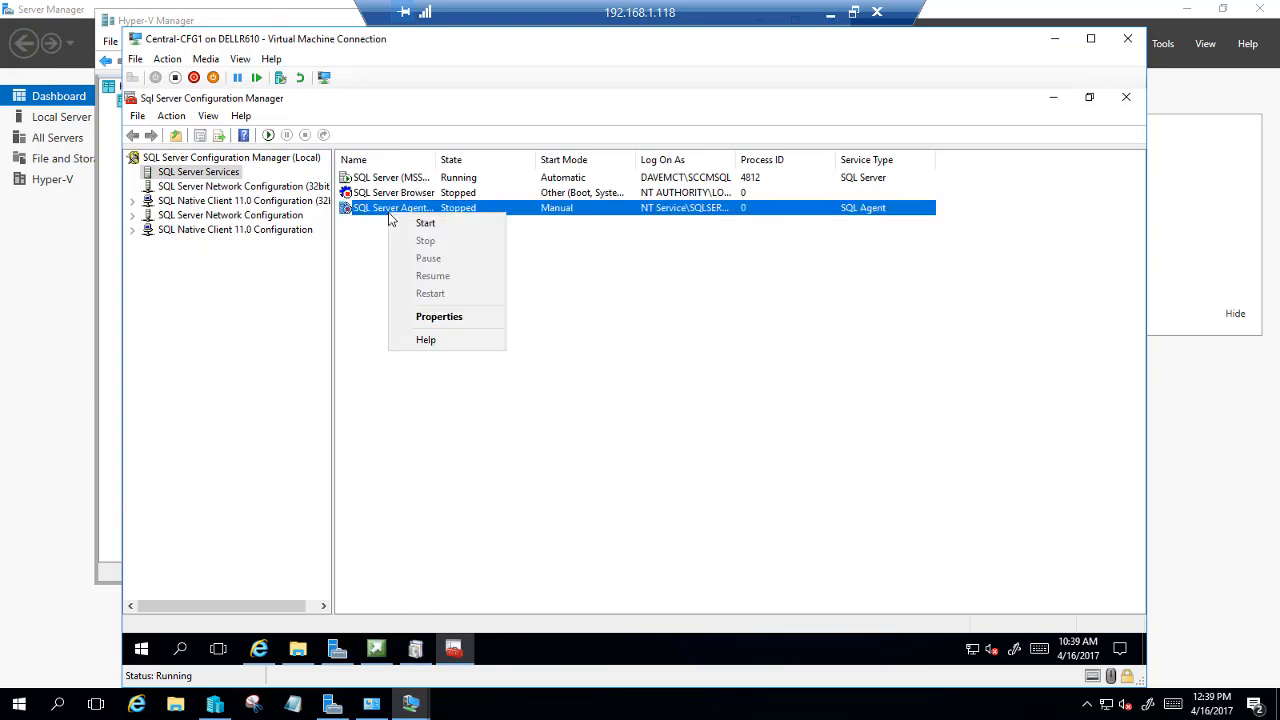
click(451, 318)
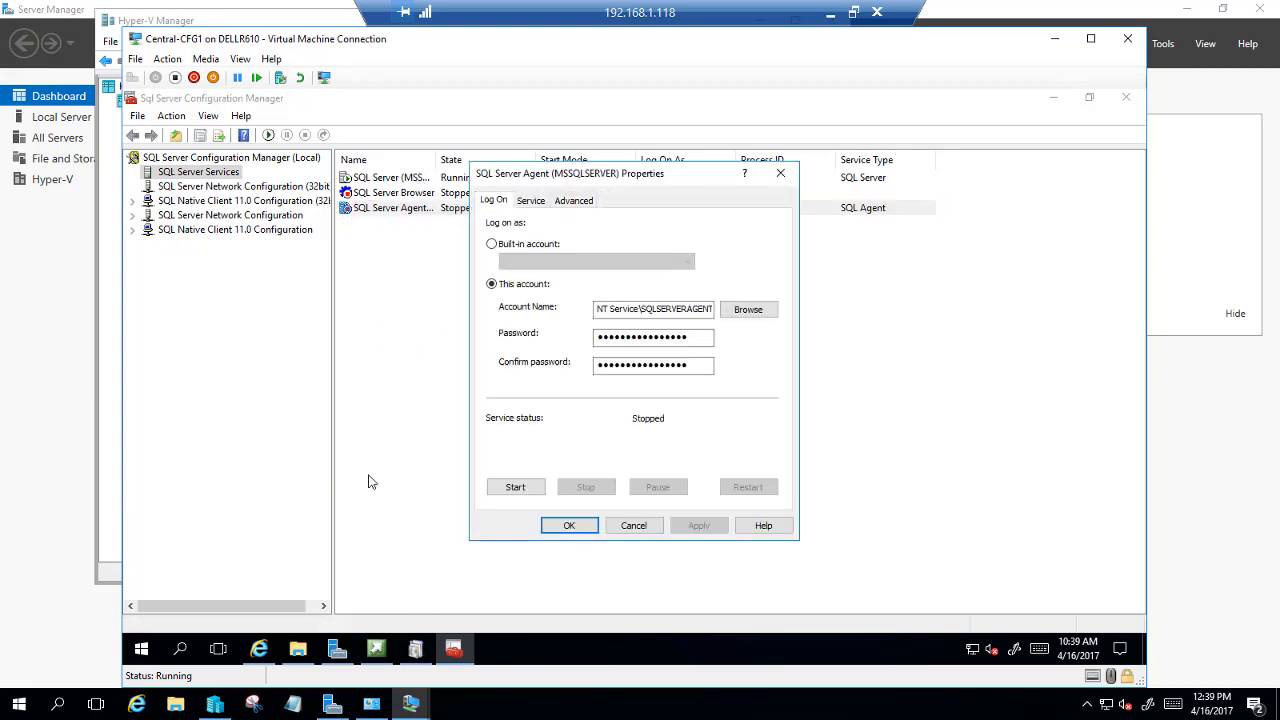
click(745, 312)
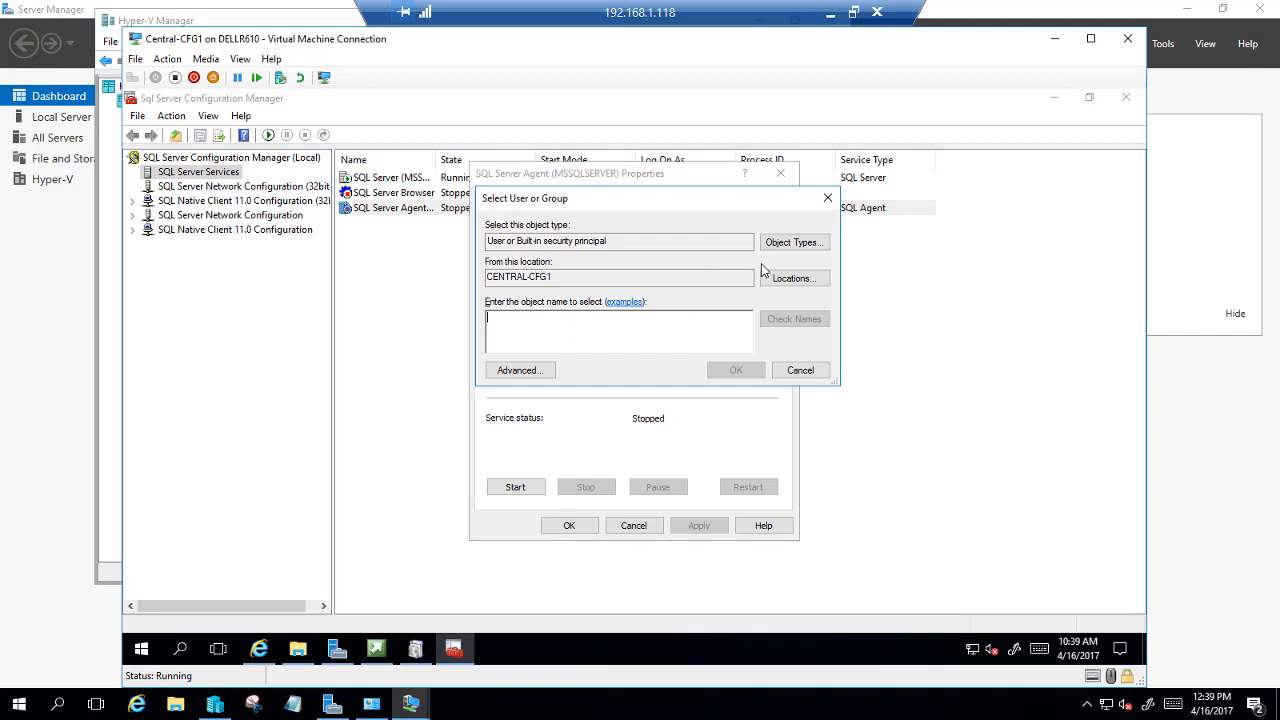
click(771, 279)
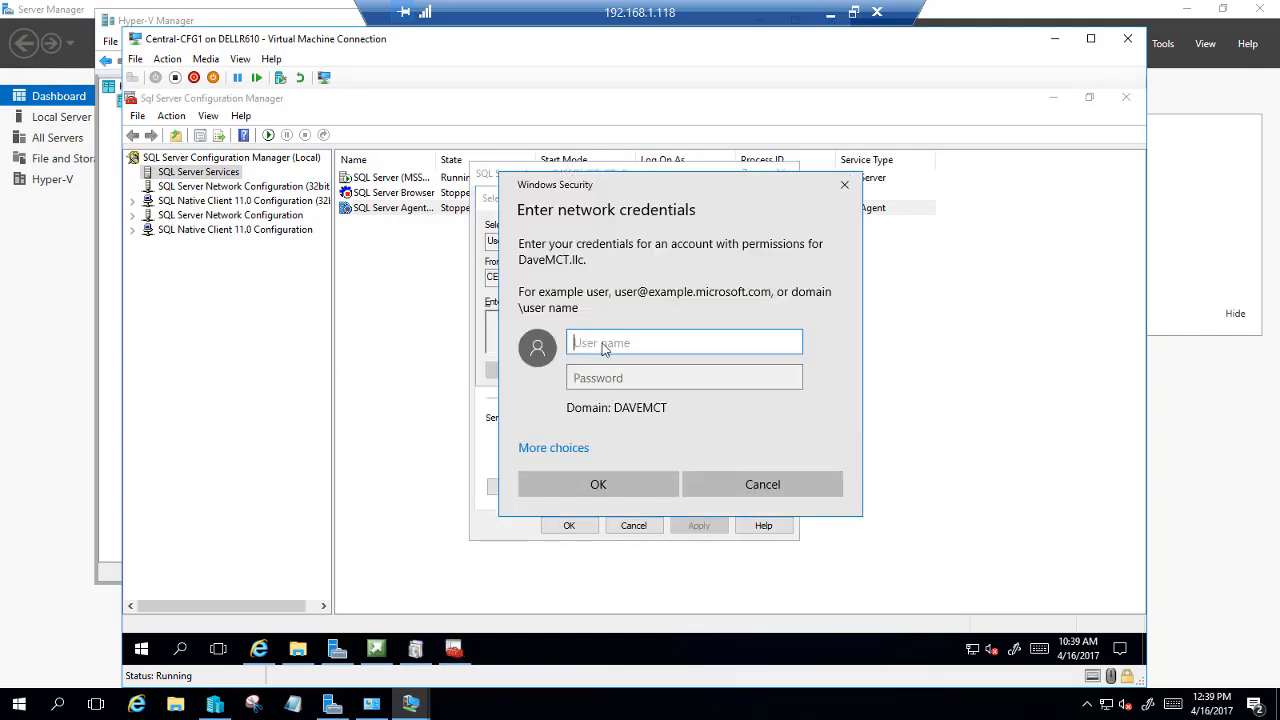
Authenticate with the domain administrator credentials and search the Entire Directory
text(davemct\)
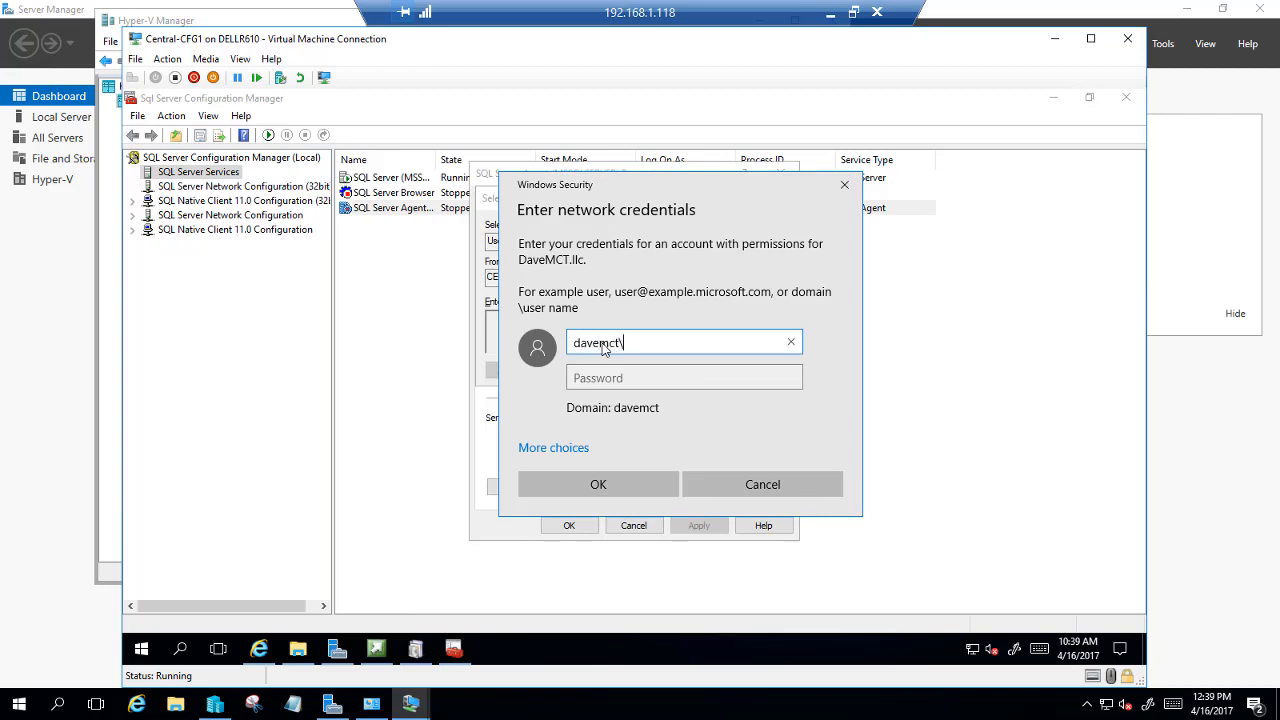
text(administrator)
key(Tab)
text(•)
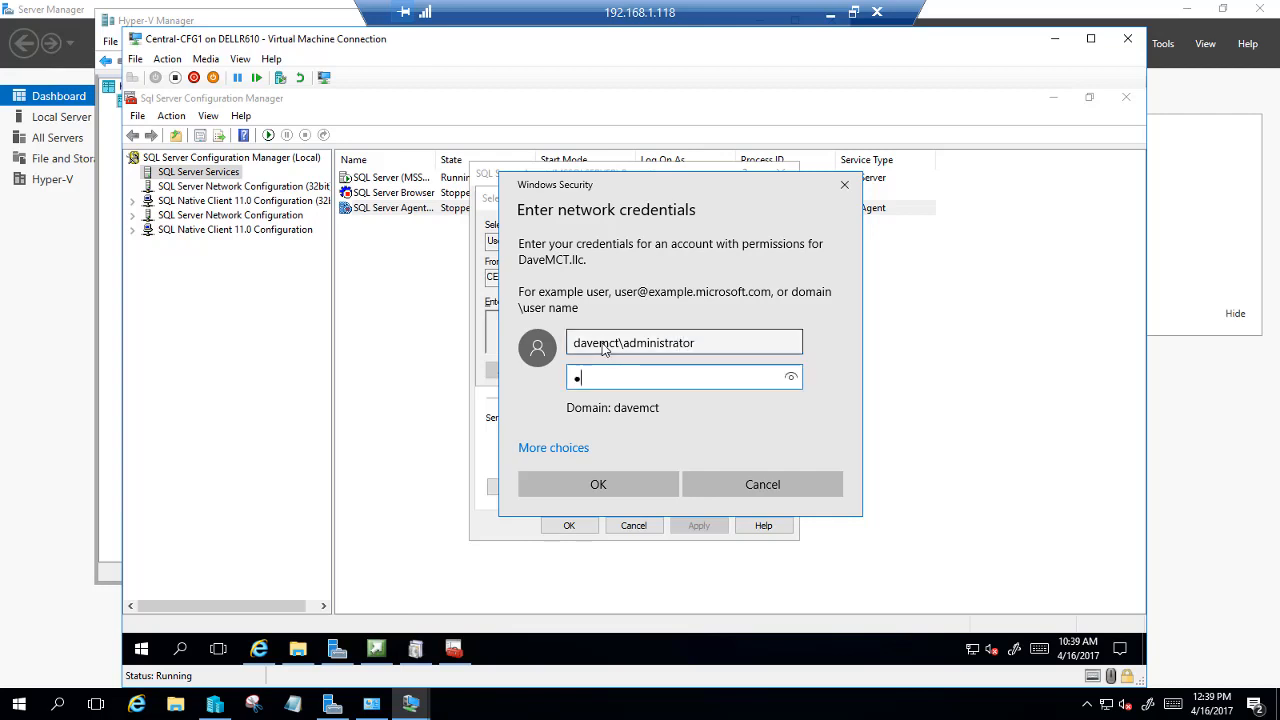
text(•••••••)
key(Return)
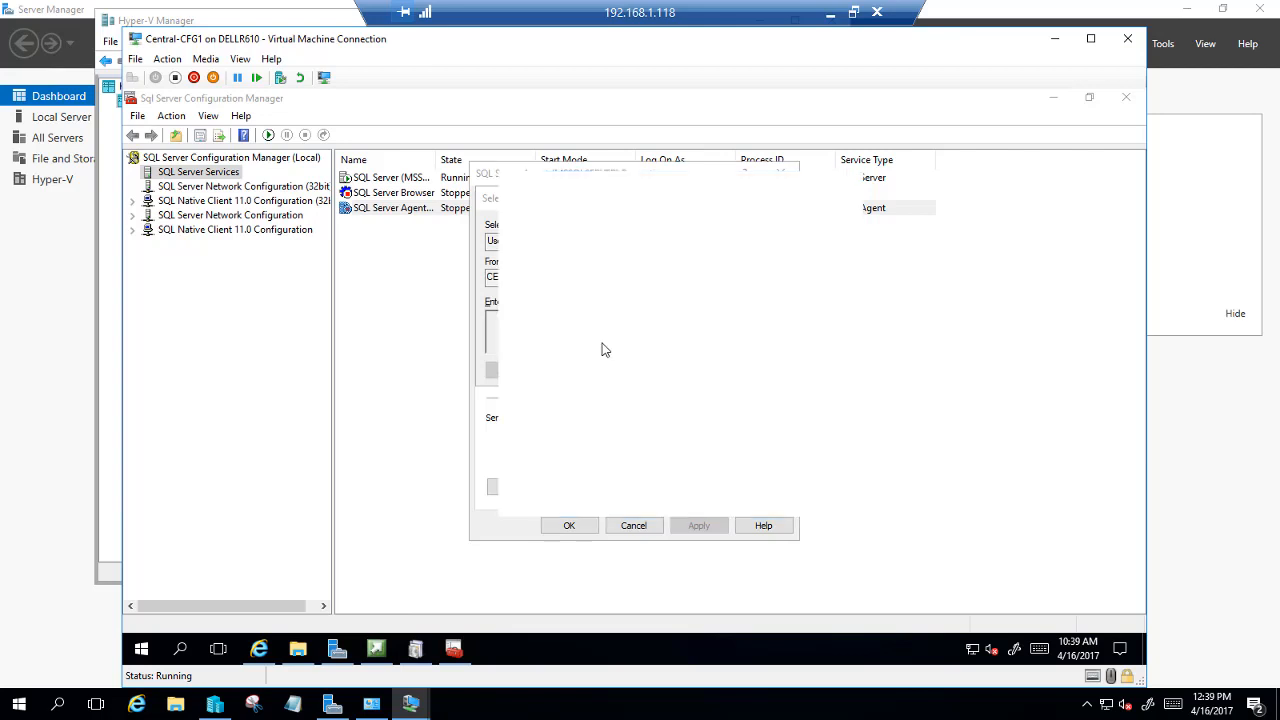
click(548, 304)
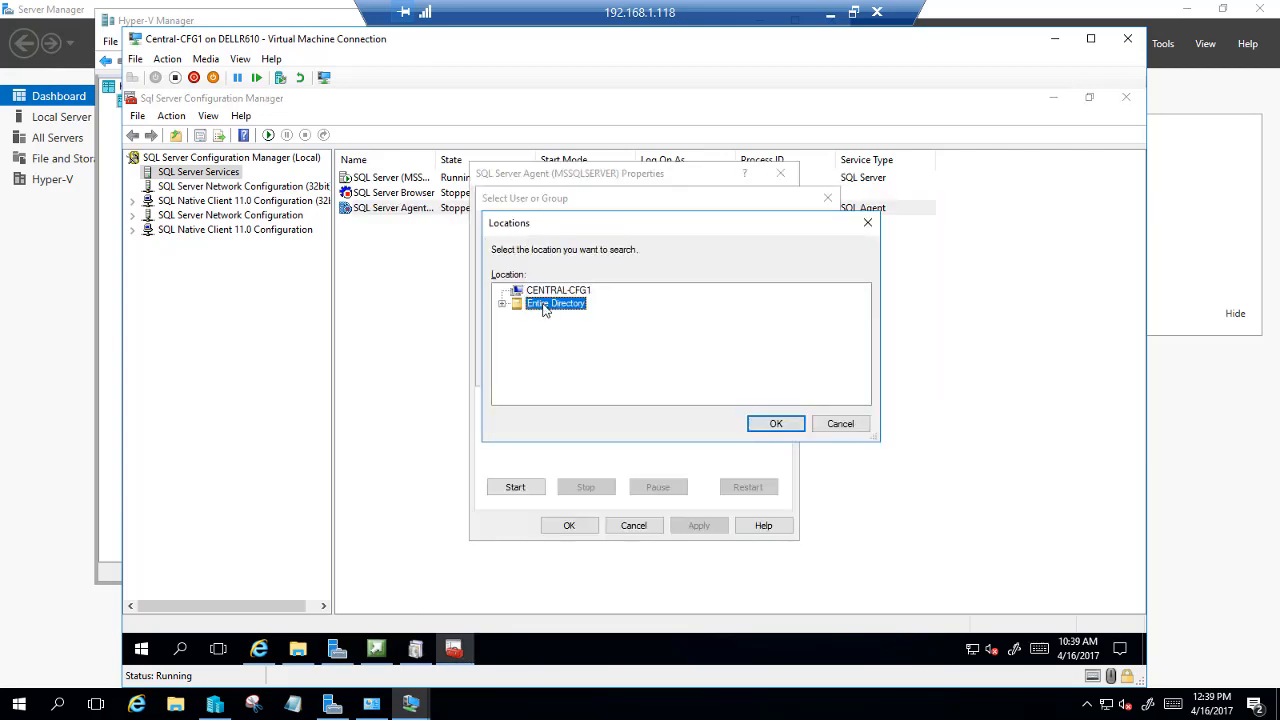
click(776, 424)
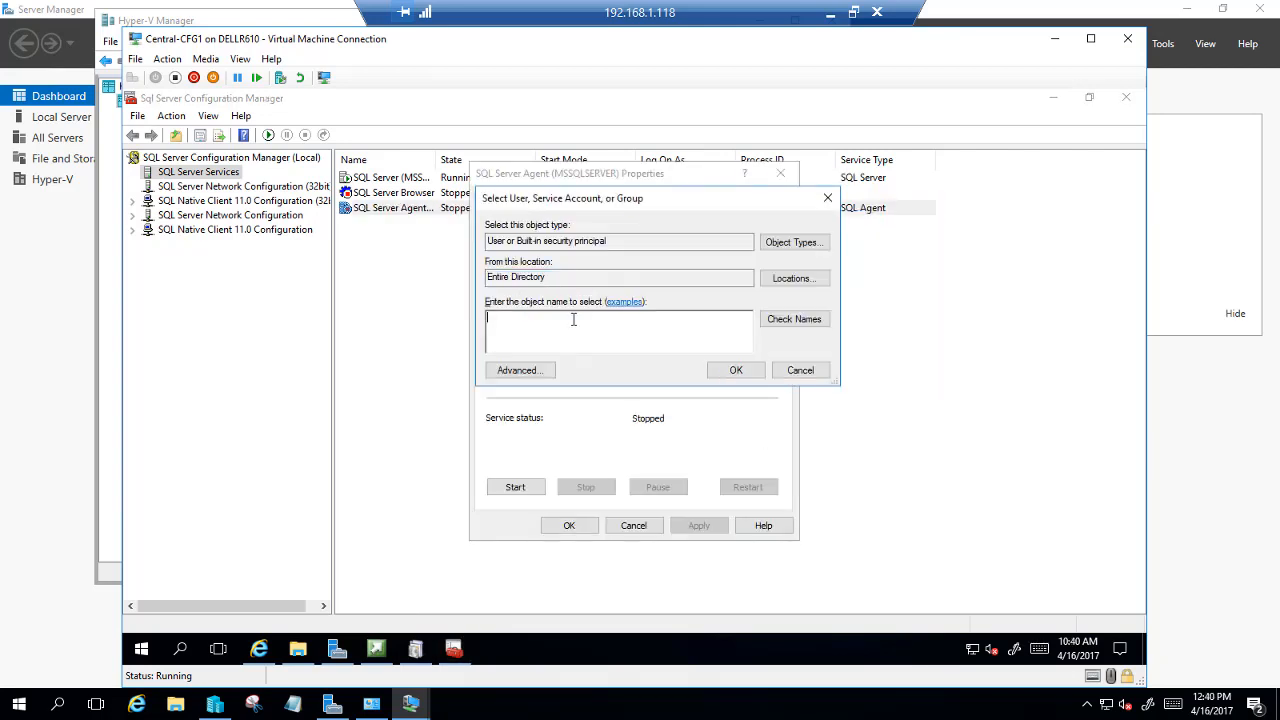
Set SQL Server Agent to log on as DAVEMCT\SCCMSQL with the password confirmed
text(sccmsql)
click(794, 319)
click(736, 370)
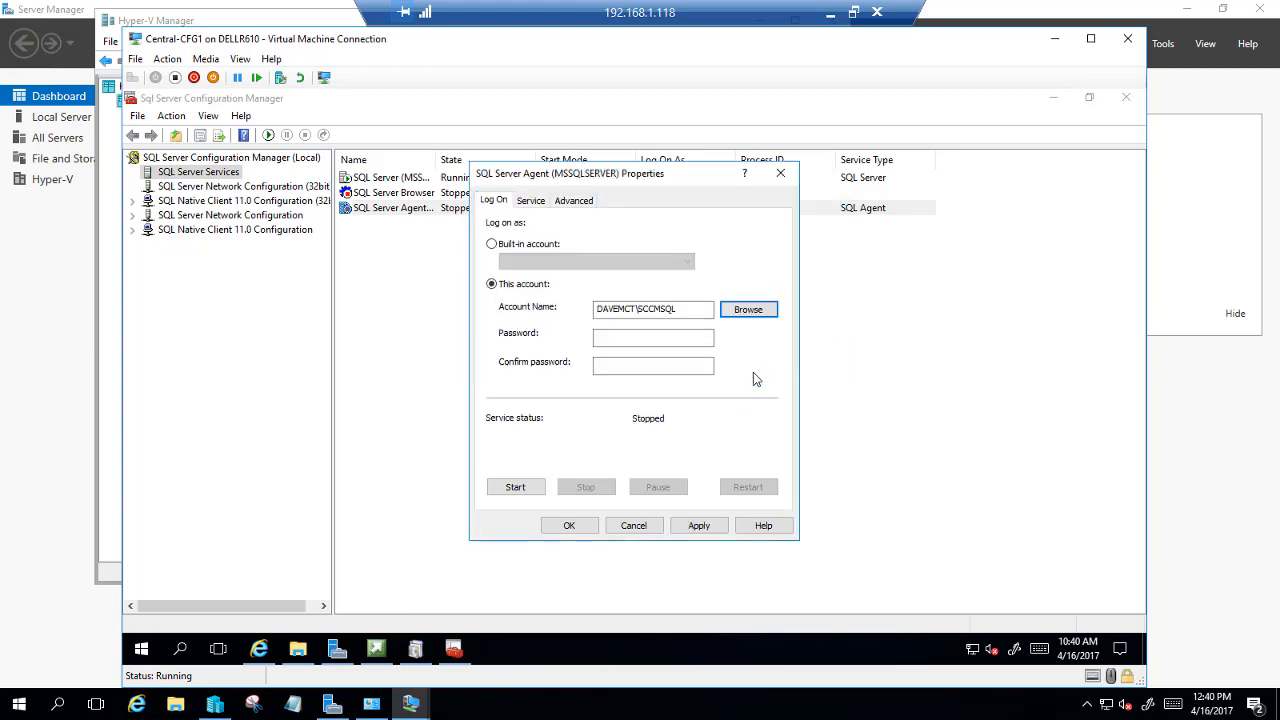
click(614, 336)
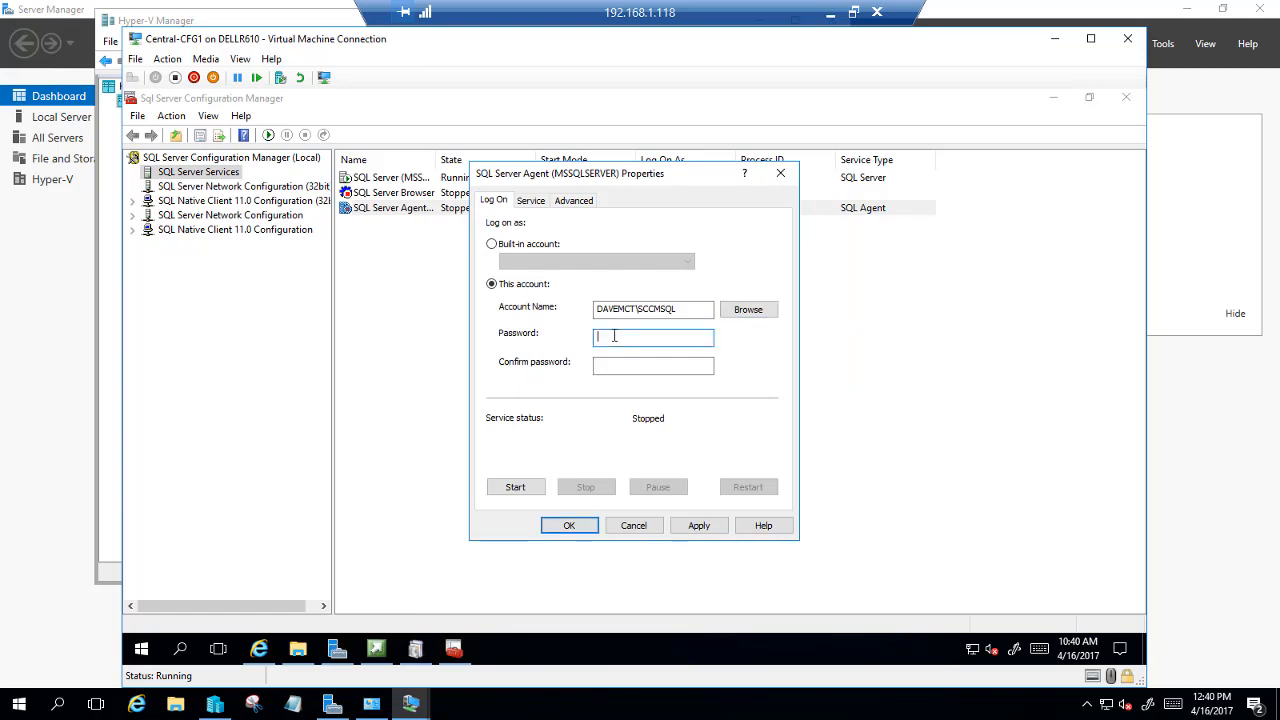
text(••••••••)
key(Tab)
text(••••••)
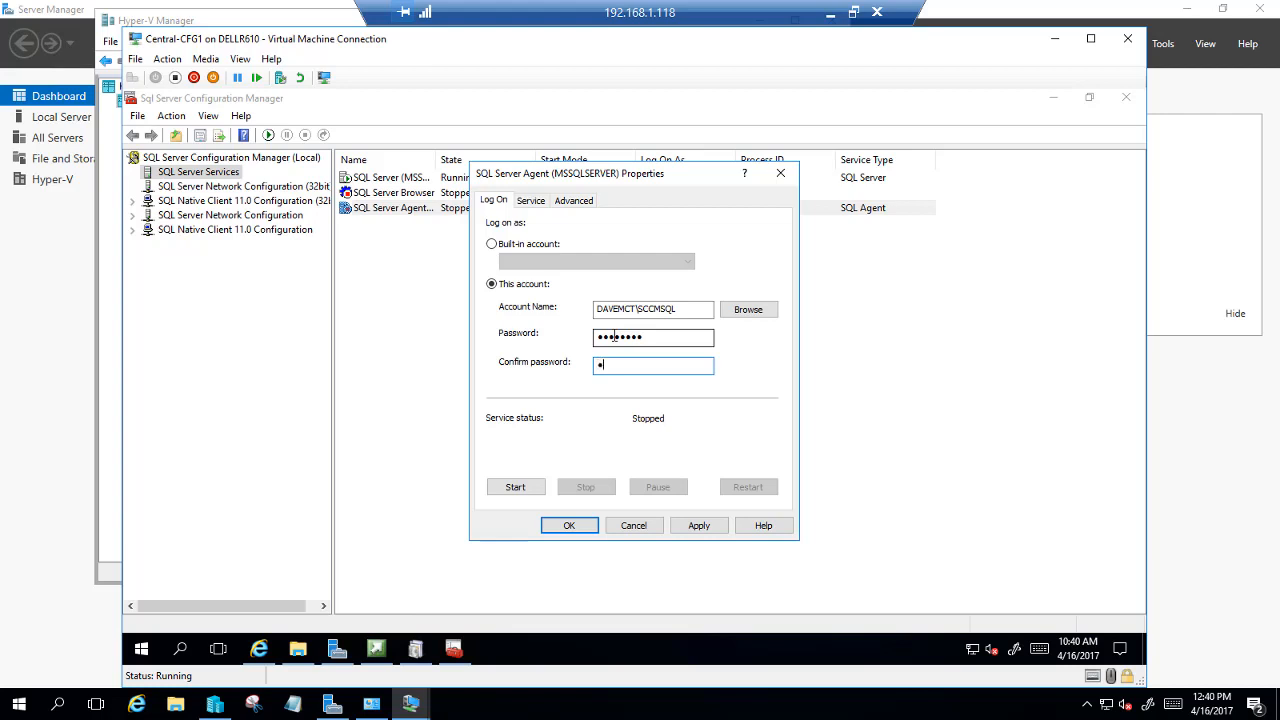
text(••)
click(571, 526)
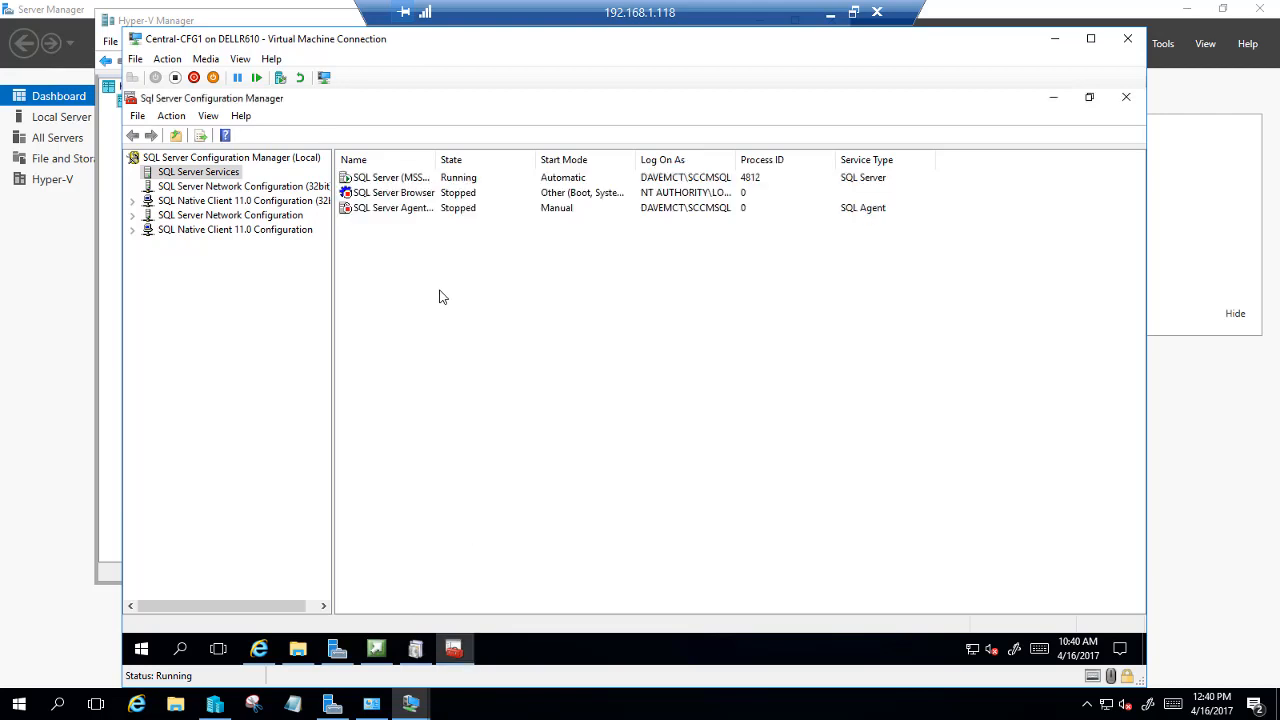
Start the SQL Server Agent service
click(405, 211)
right_click(405, 211)
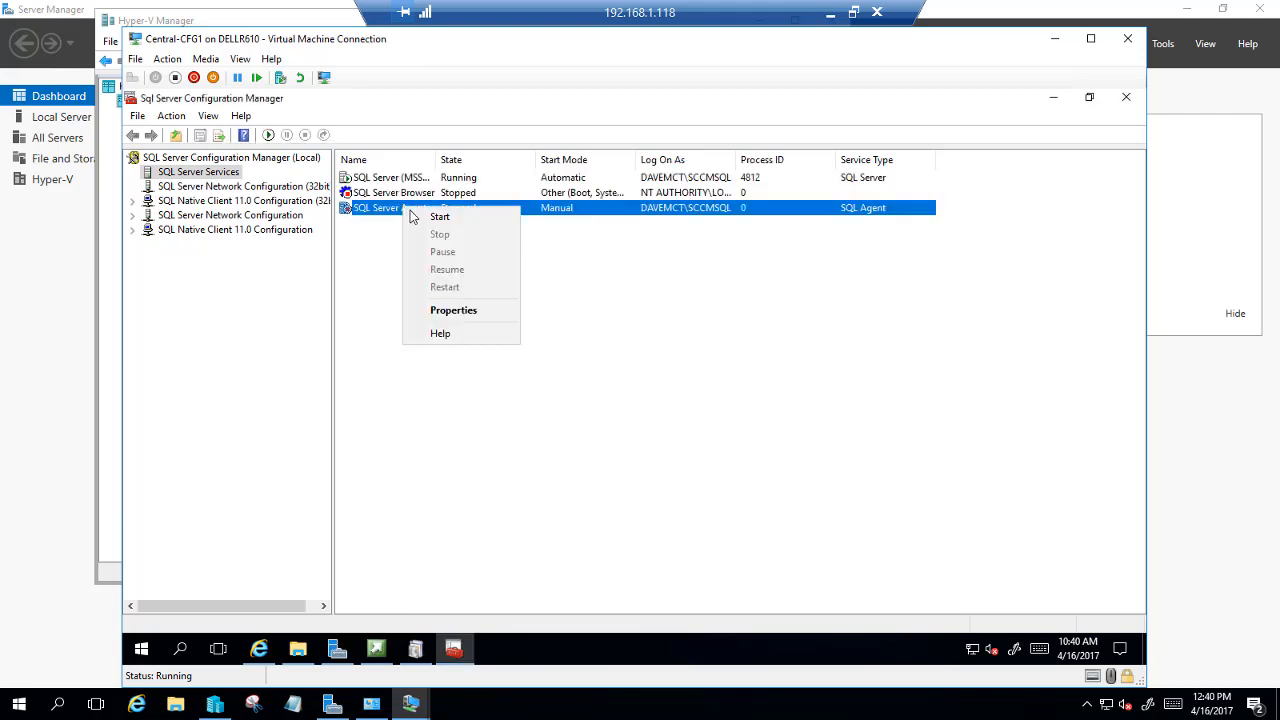
click(432, 220)
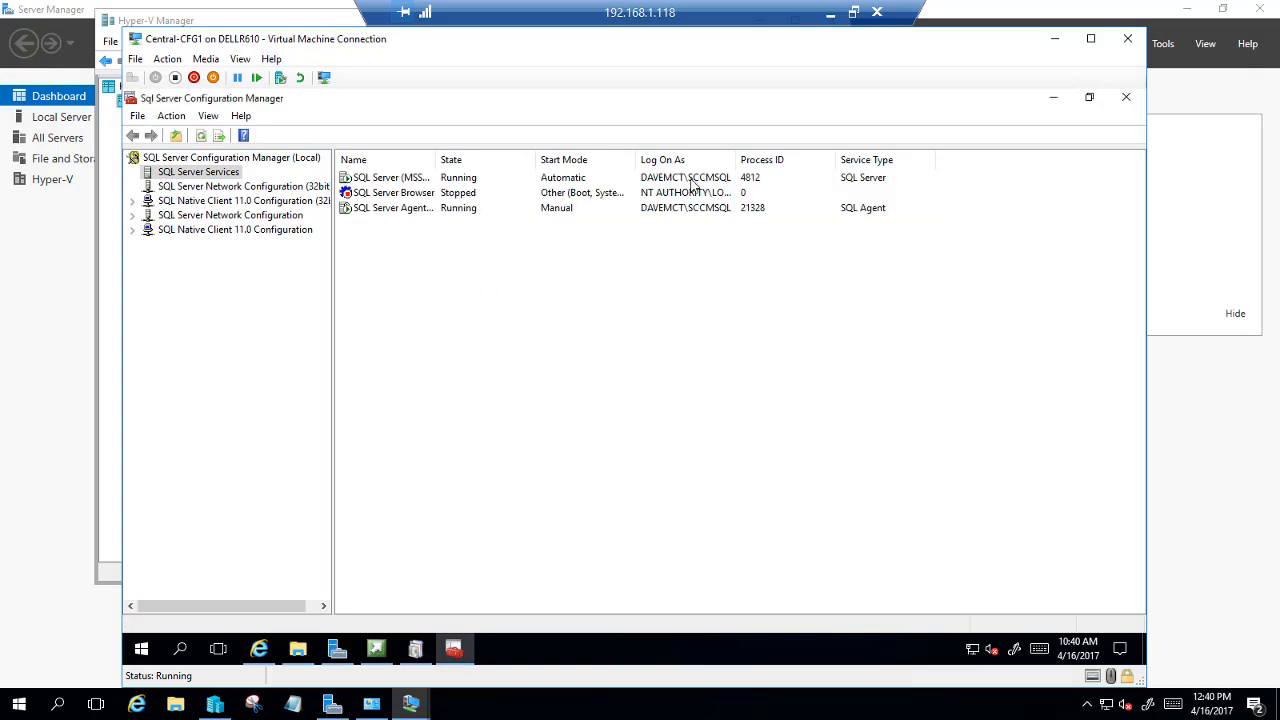
Restart the SQL Server (MSSQLSERVER) service
click(441, 180)
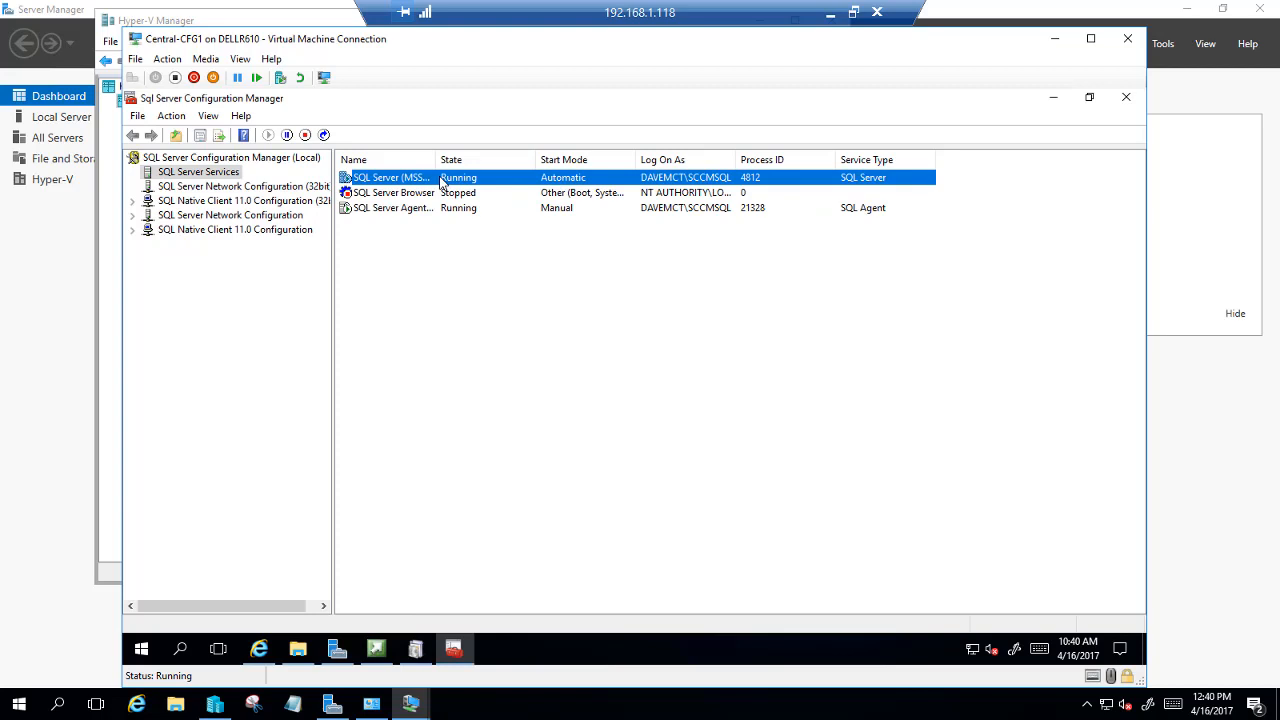
right_click(441, 180)
click(472, 258)
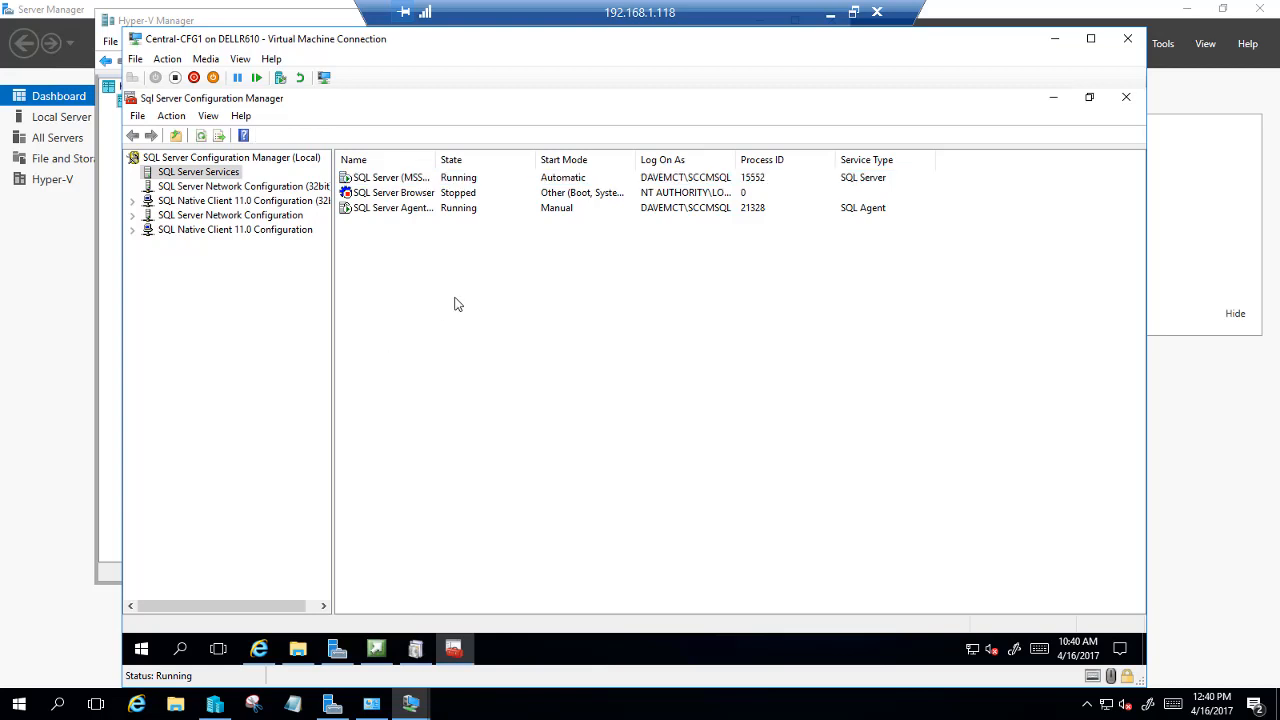
Rerun the SCCM prerequisite check in the setup wizard and begin the site installation
click(1125, 98)
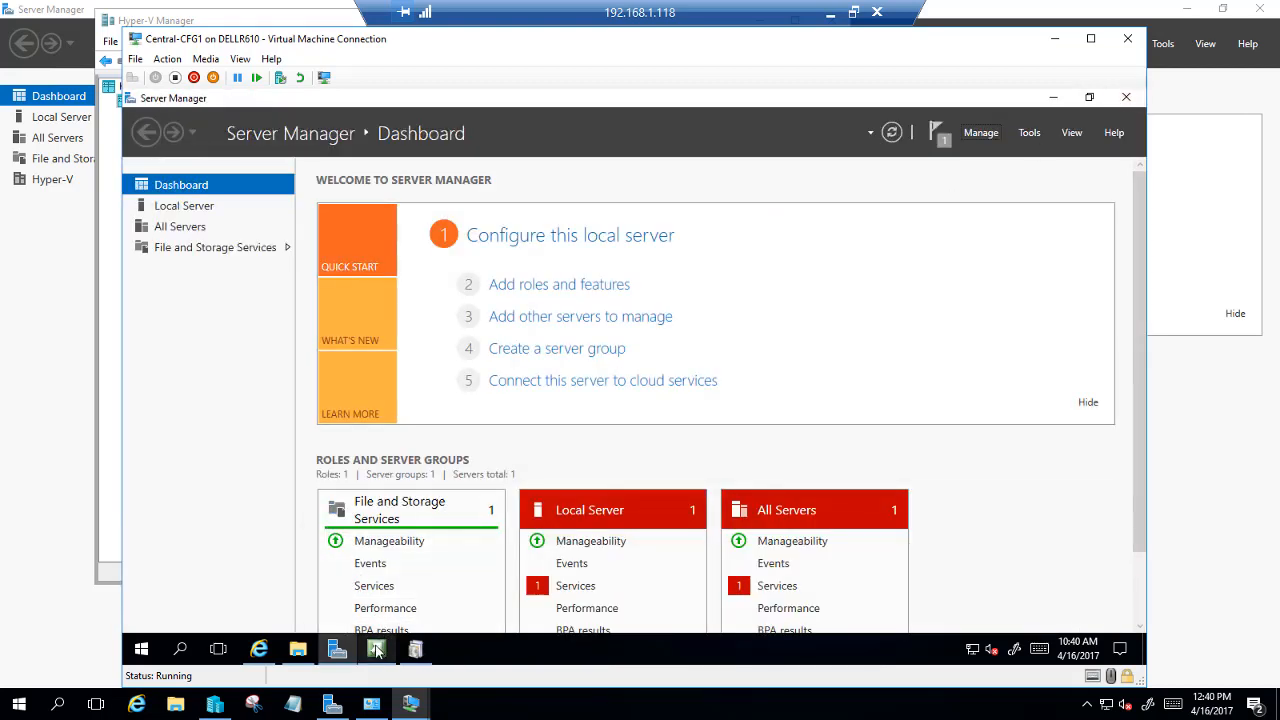
click(415, 649)
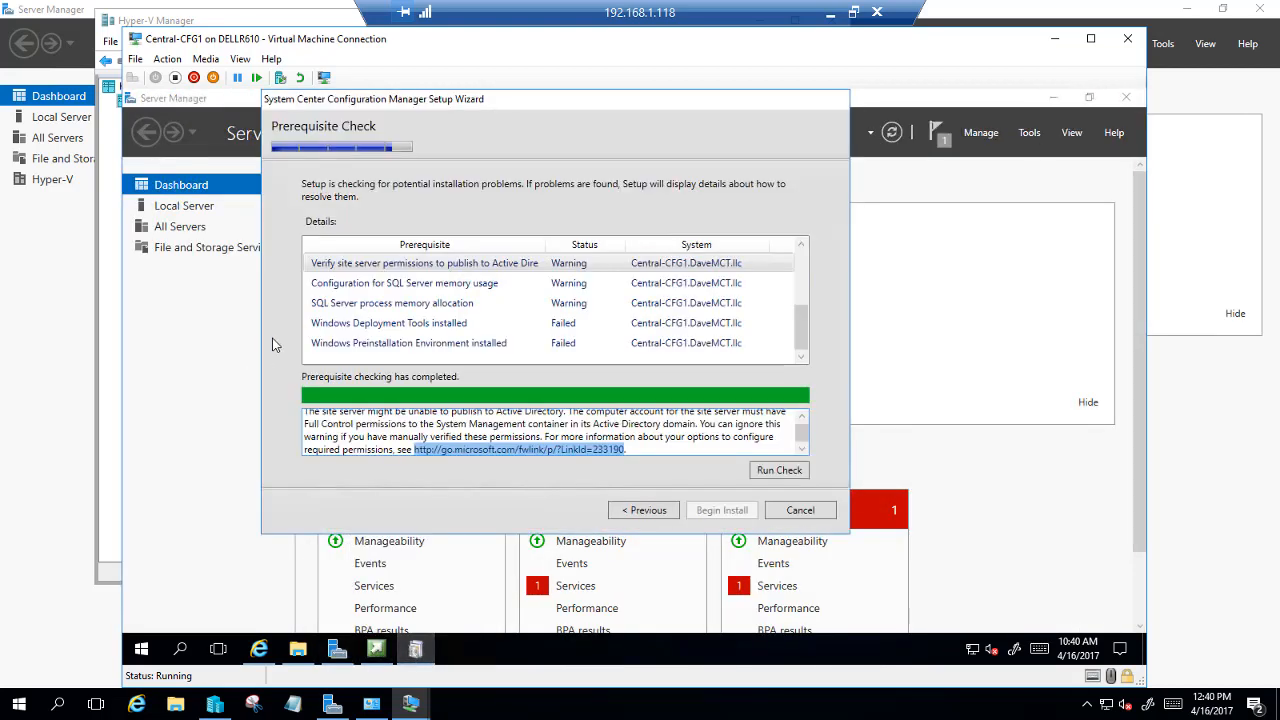
drag(800, 330, 800, 258)
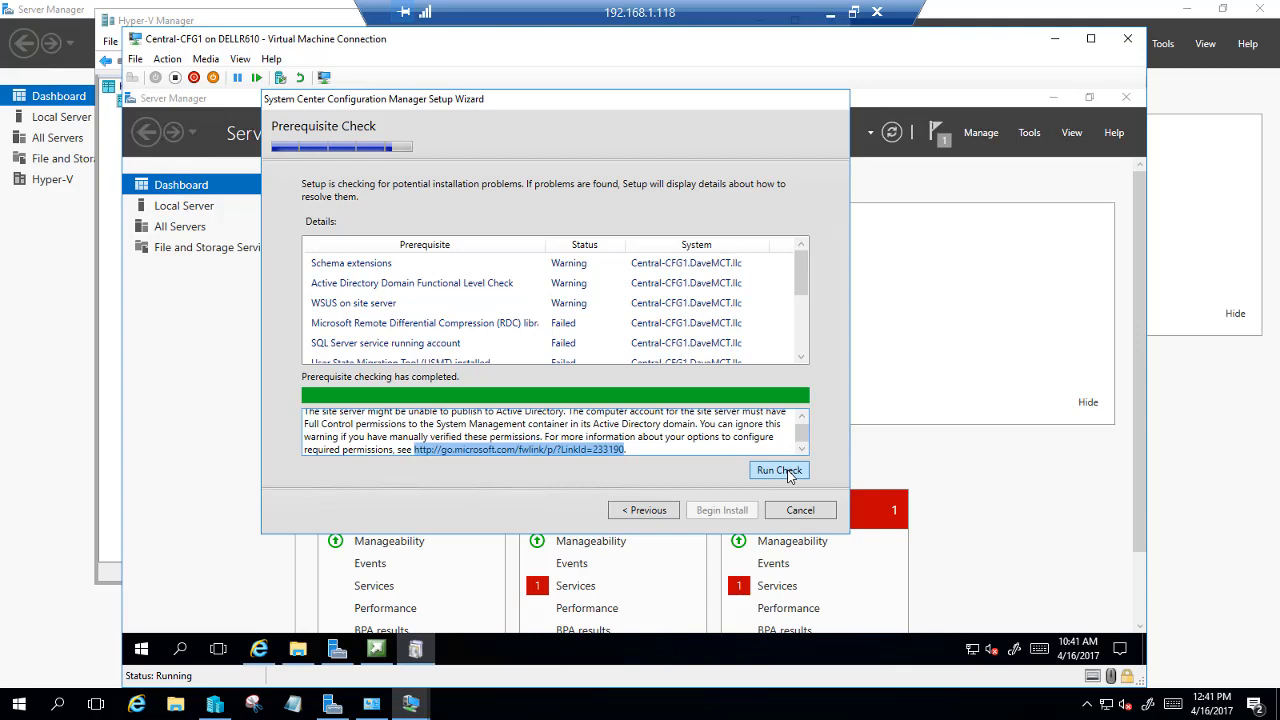
click(779, 470)
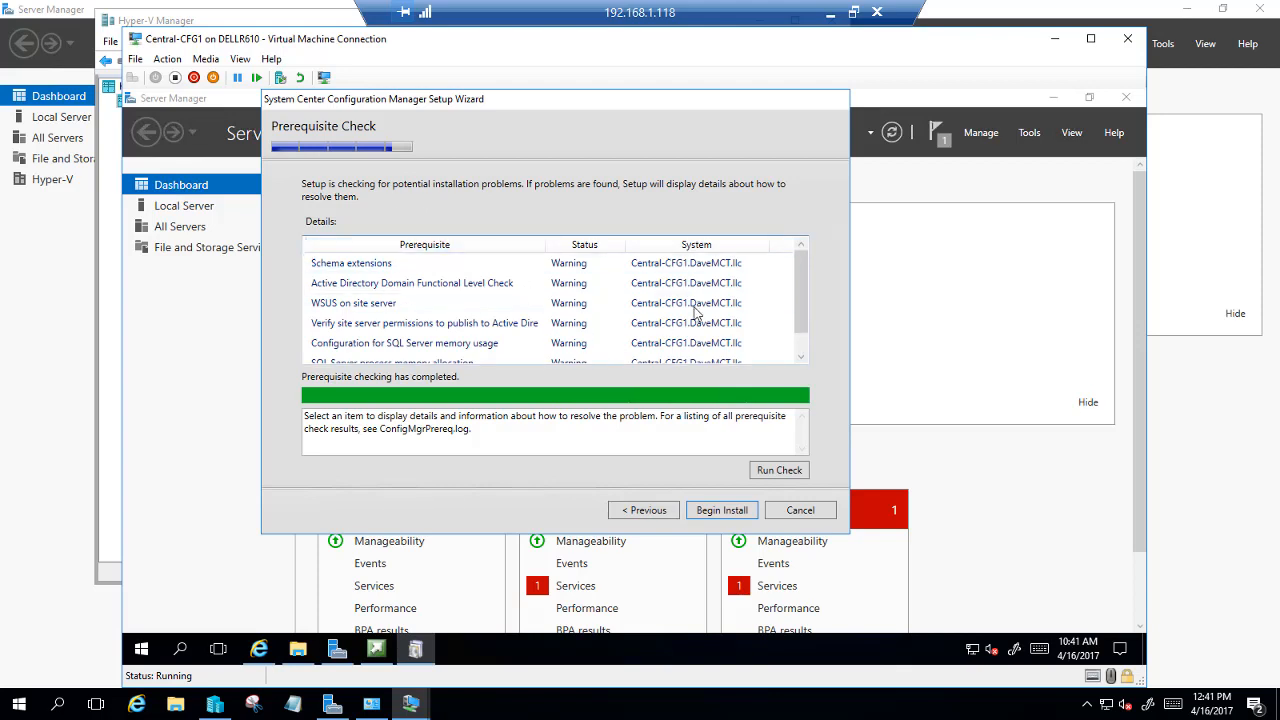
drag(803, 308, 805, 249)
click(708, 514)
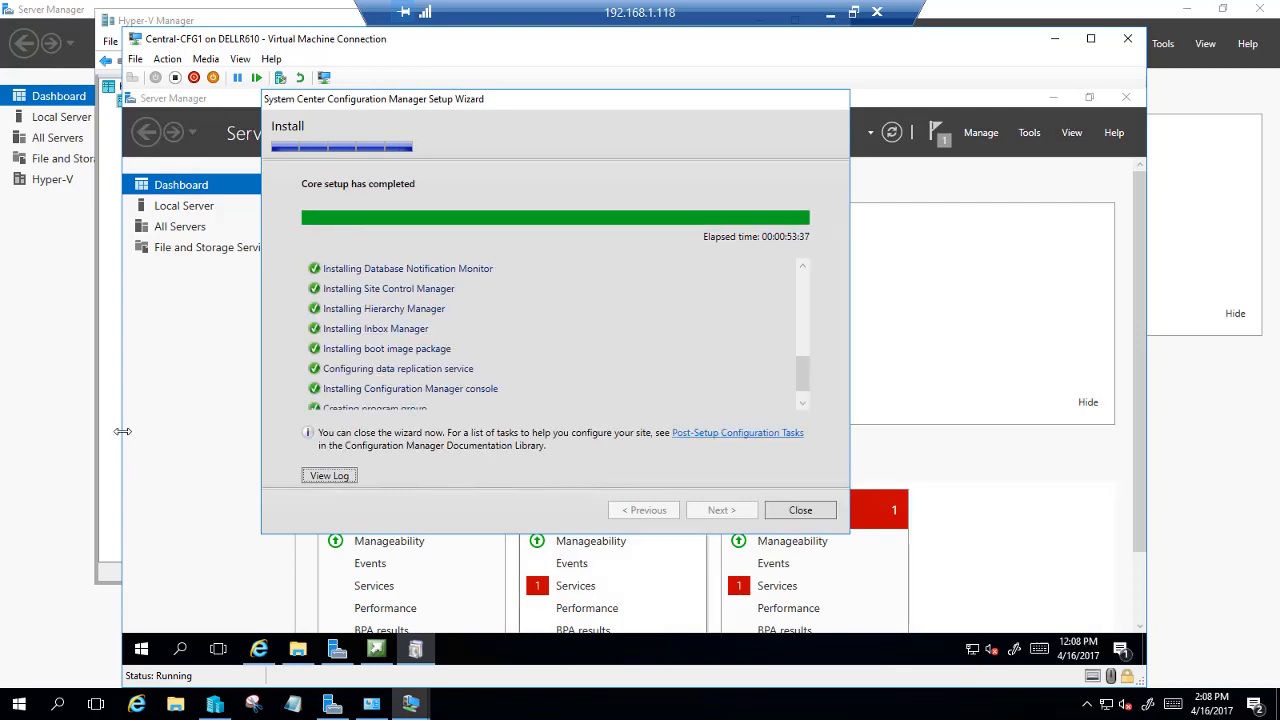
Review the install log, then close the finished Setup Wizard and the Configuration Manager launcher
drag(808, 383, 805, 266)
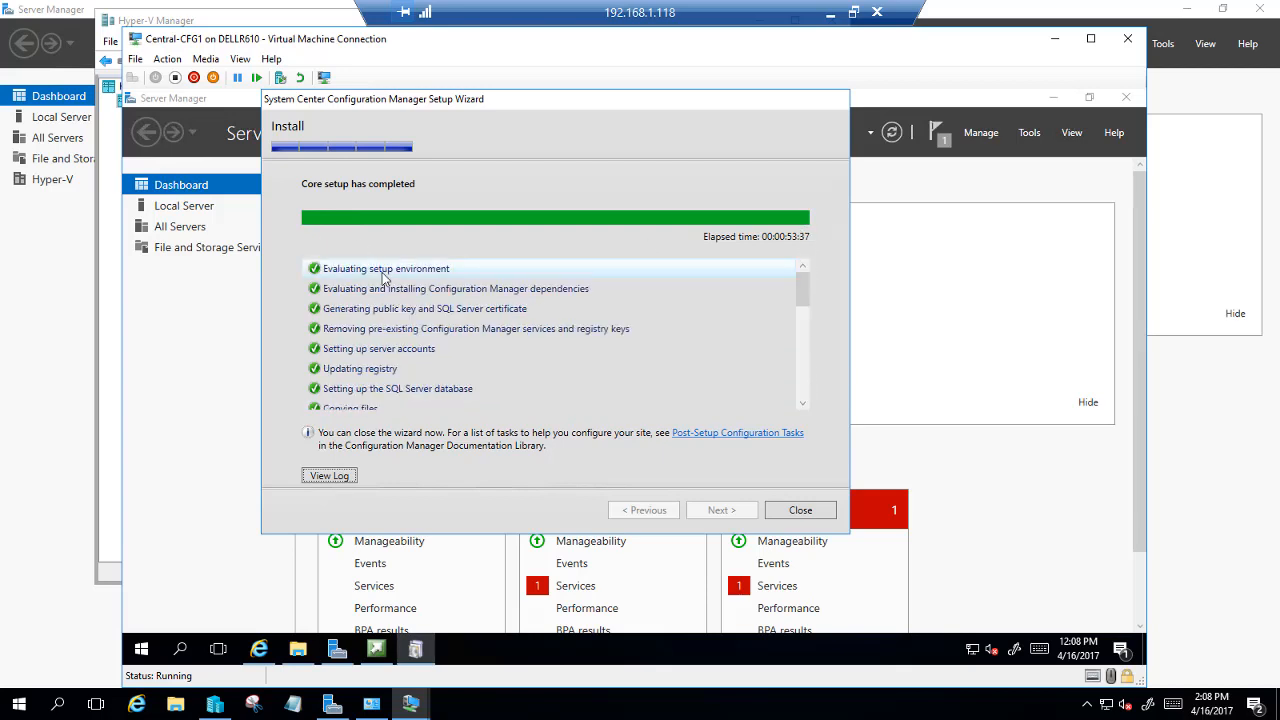
scroll(808, 320, down, 10)
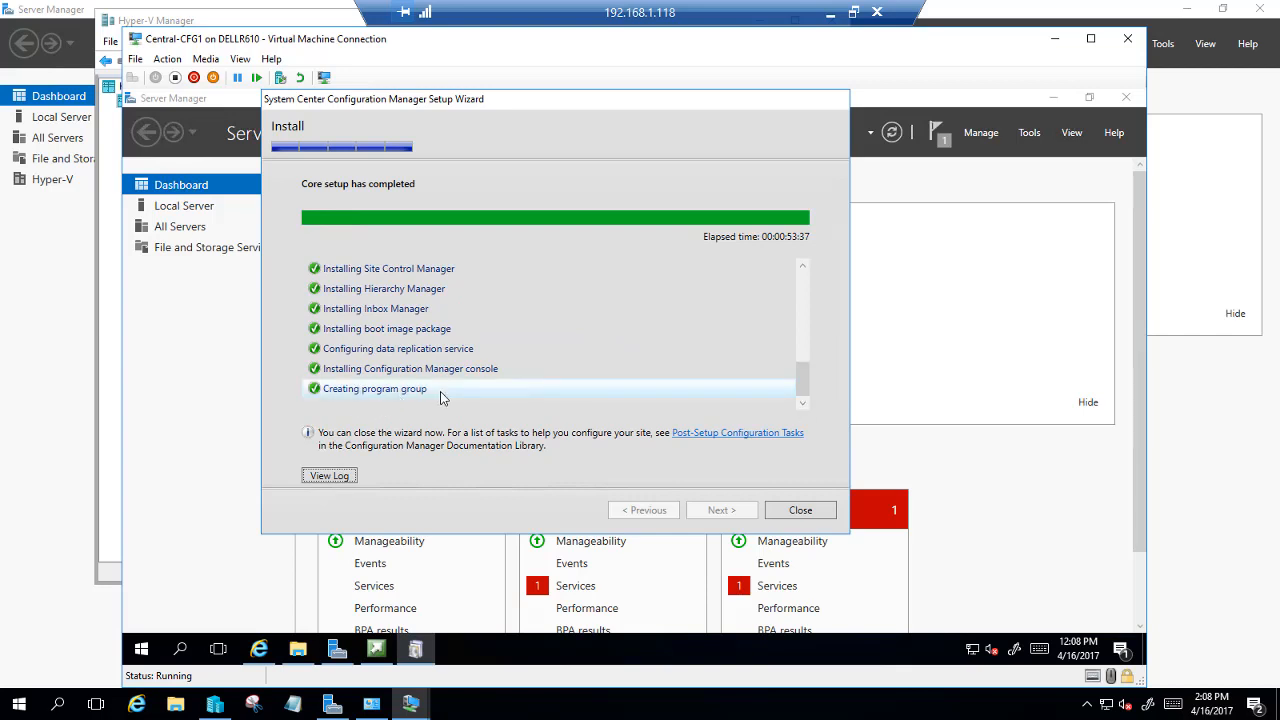
click(818, 512)
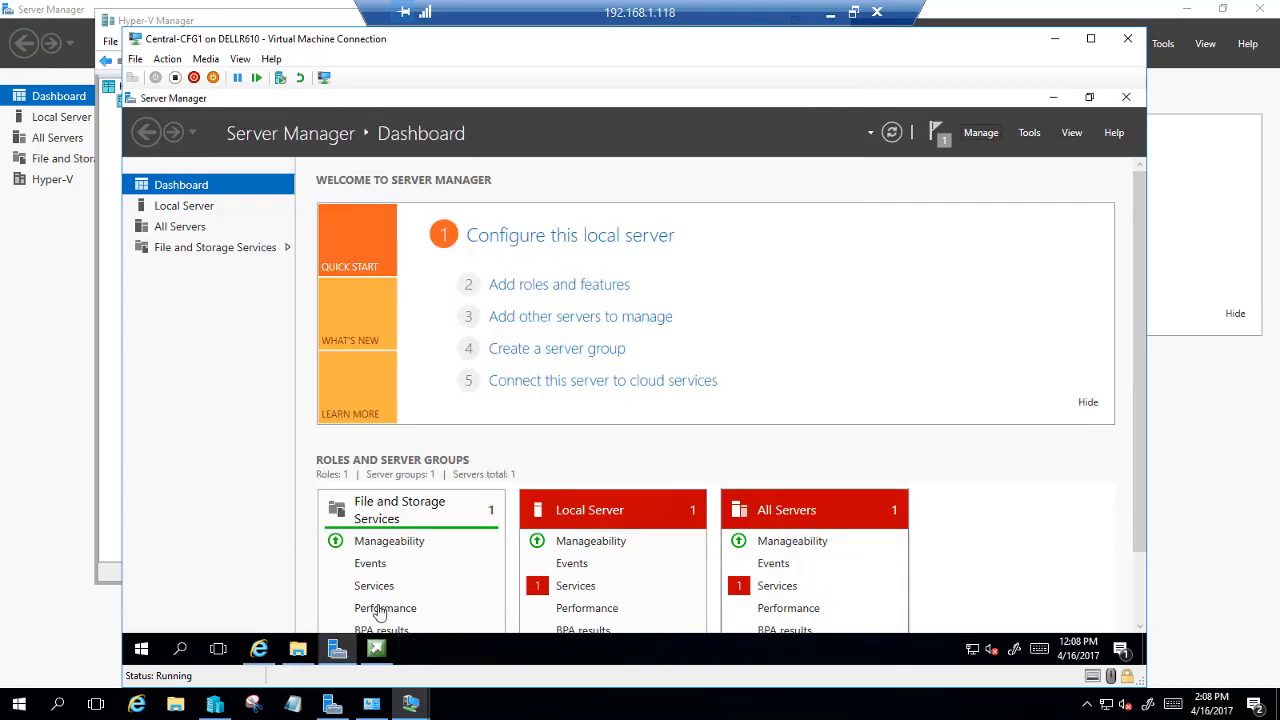
click(375, 652)
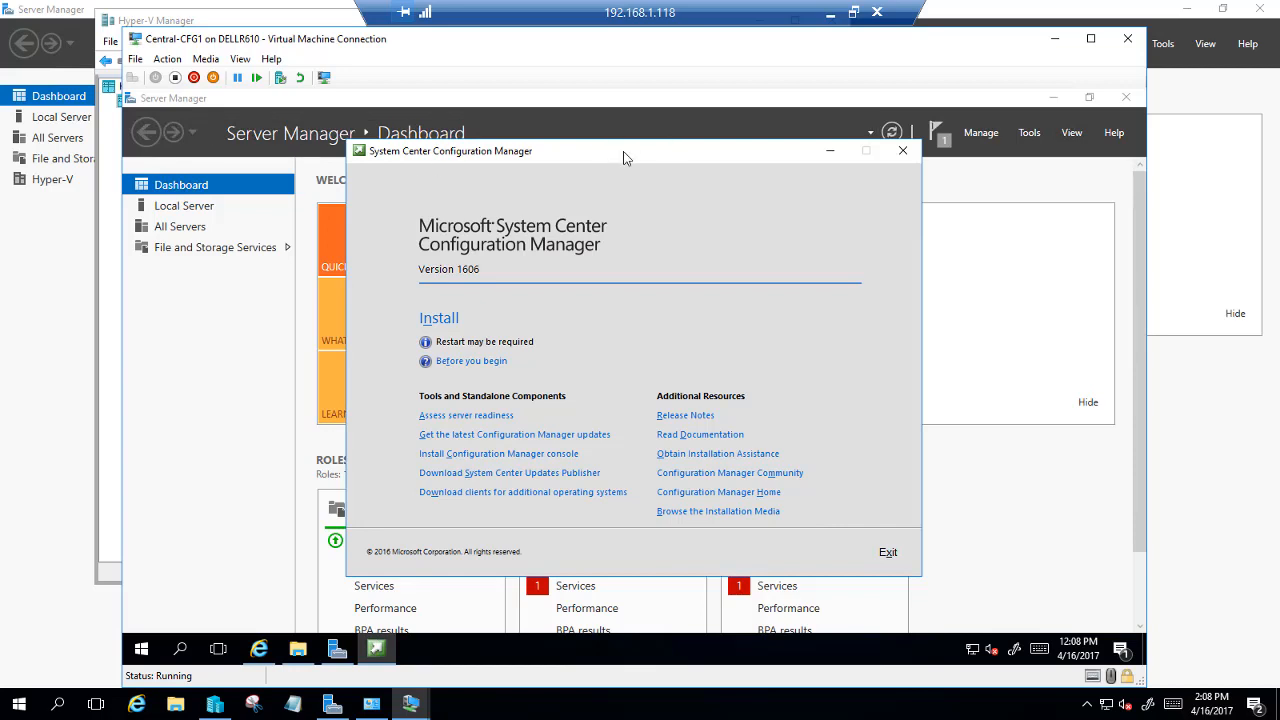
drag(623, 157, 596, 142)
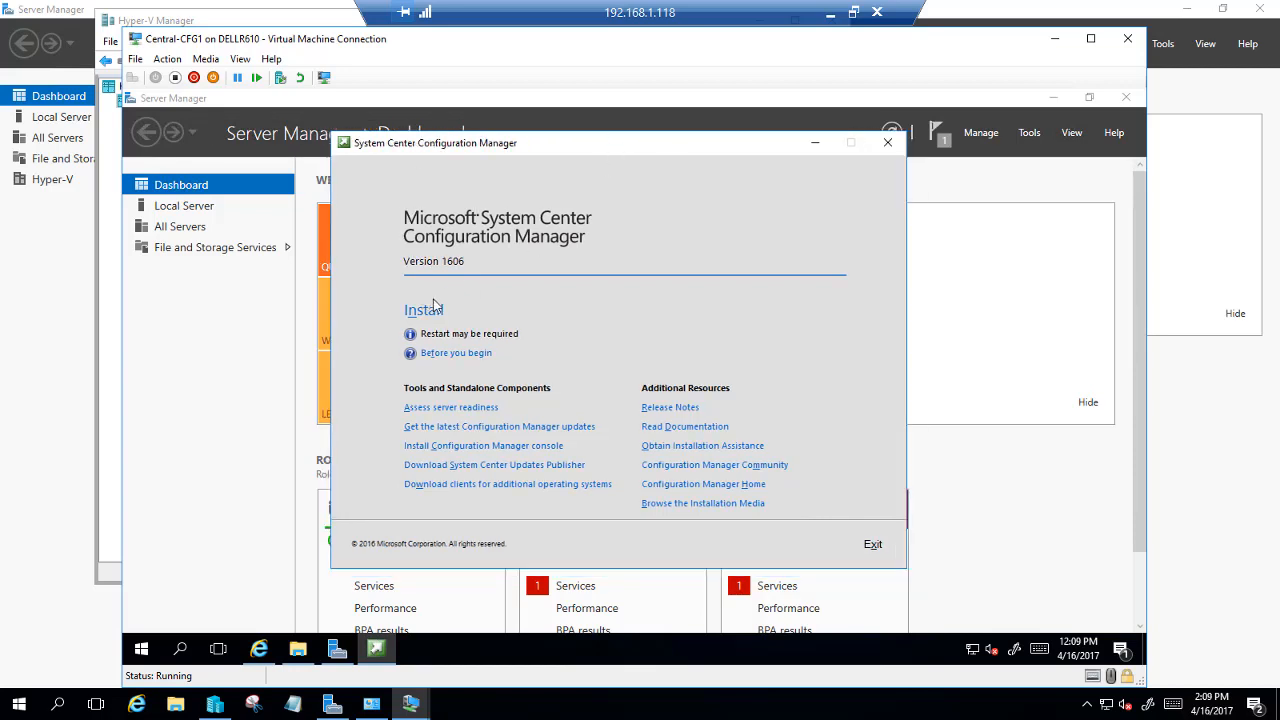
click(889, 144)
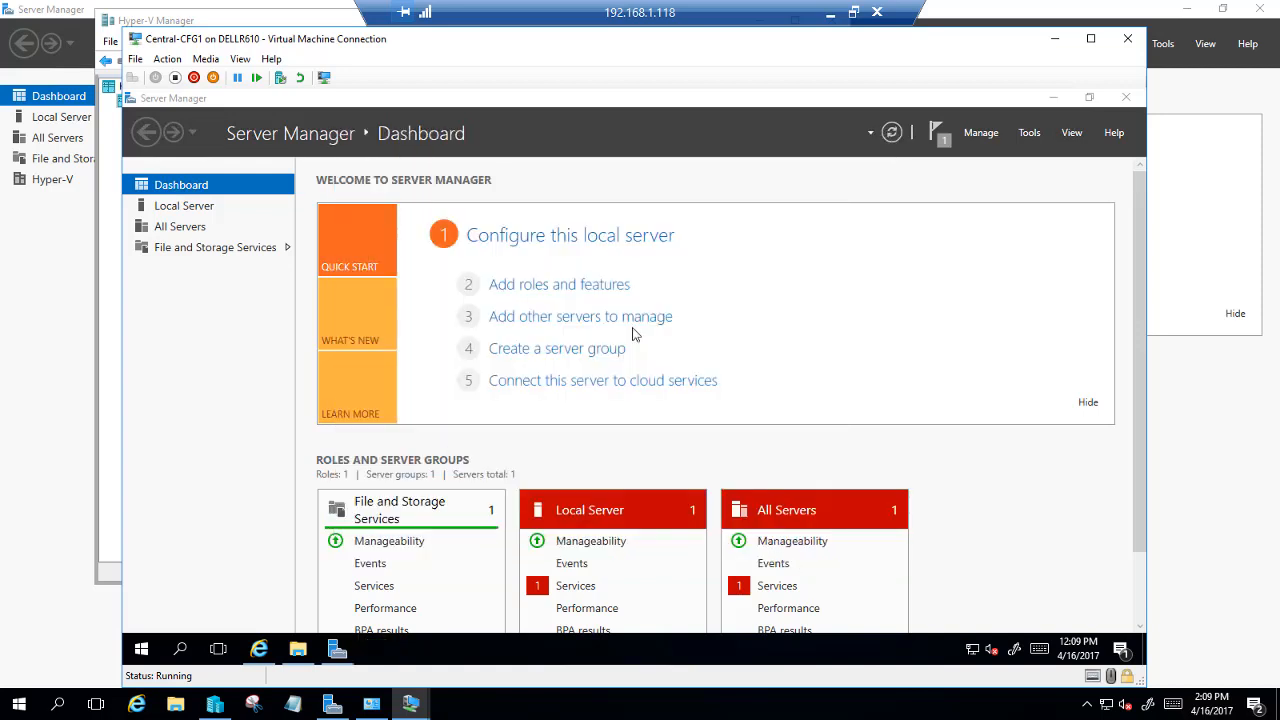
Launch the Configuration Manager Console from Start, dismiss the update warning, and bring it forward
click(137, 648)
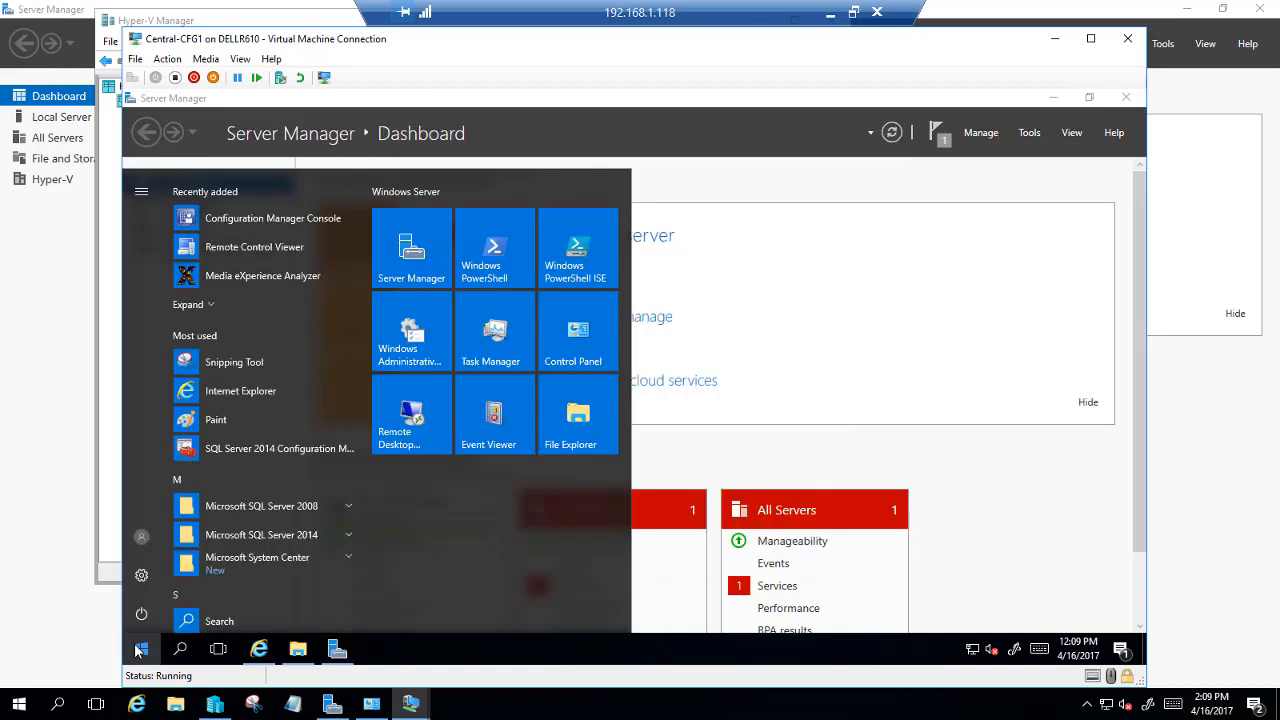
click(224, 220)
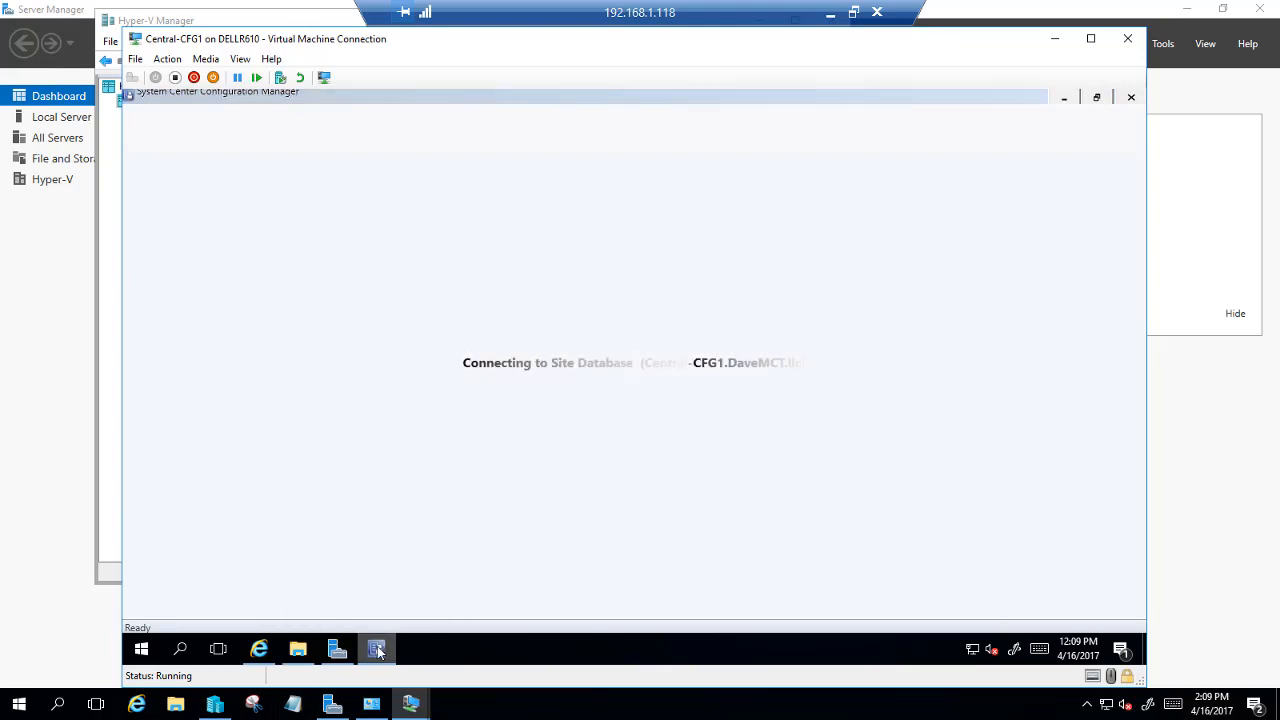
right_click(386, 655)
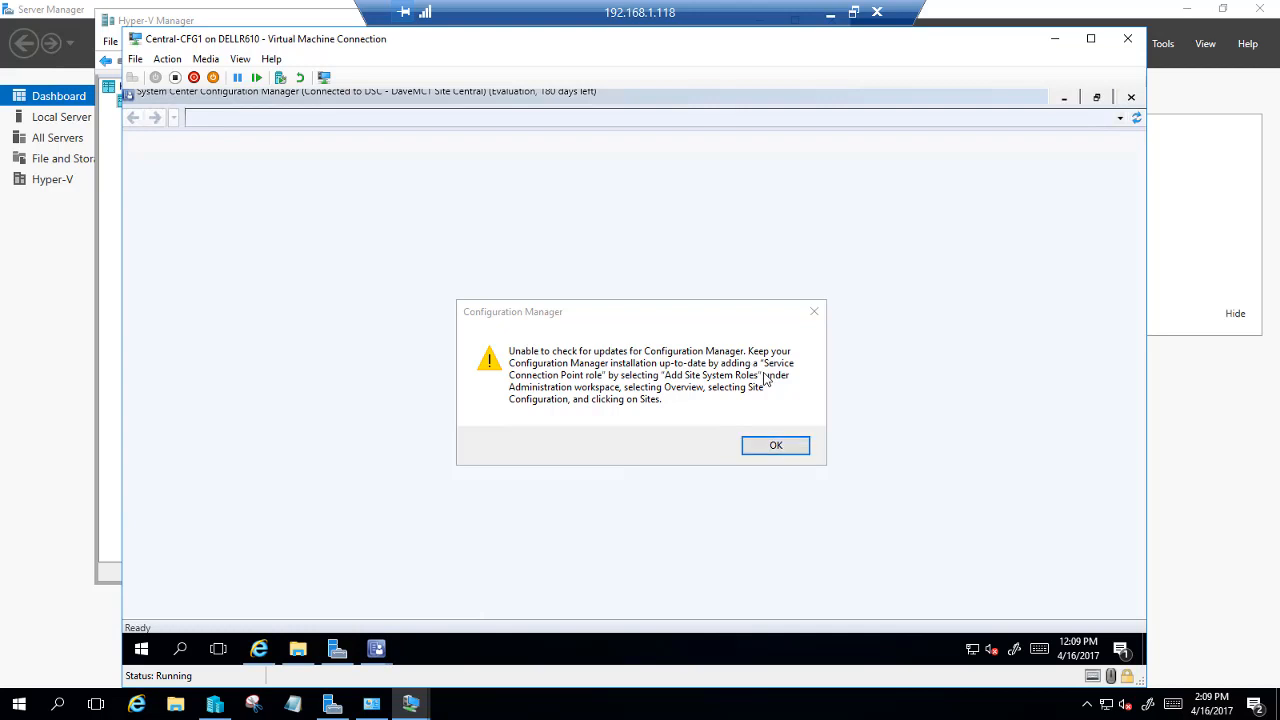
click(774, 446)
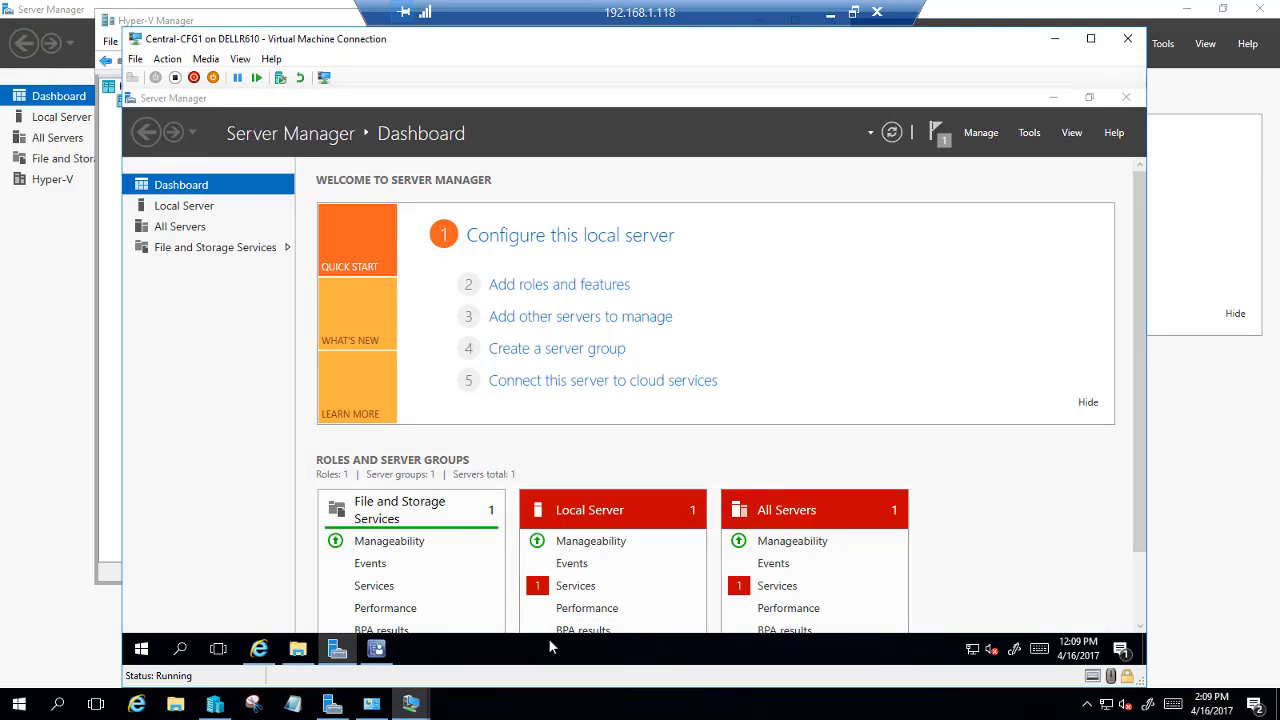
mouse_move(386, 656)
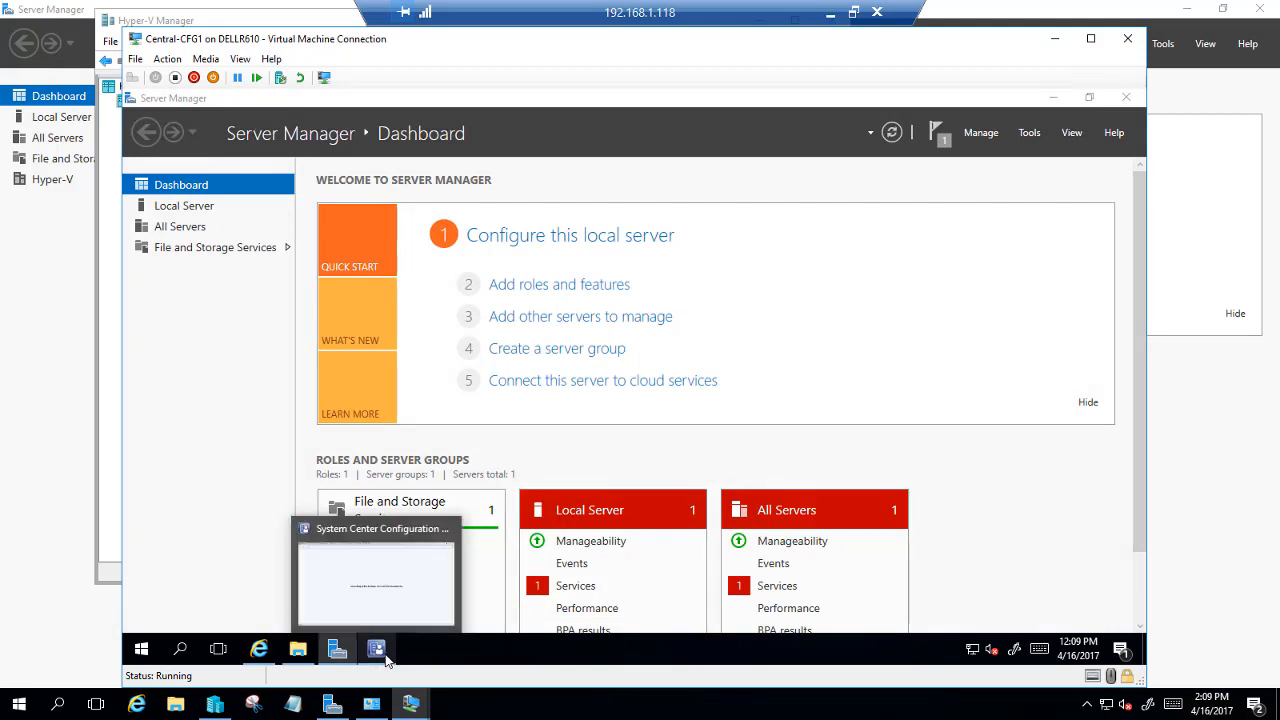
click(386, 656)
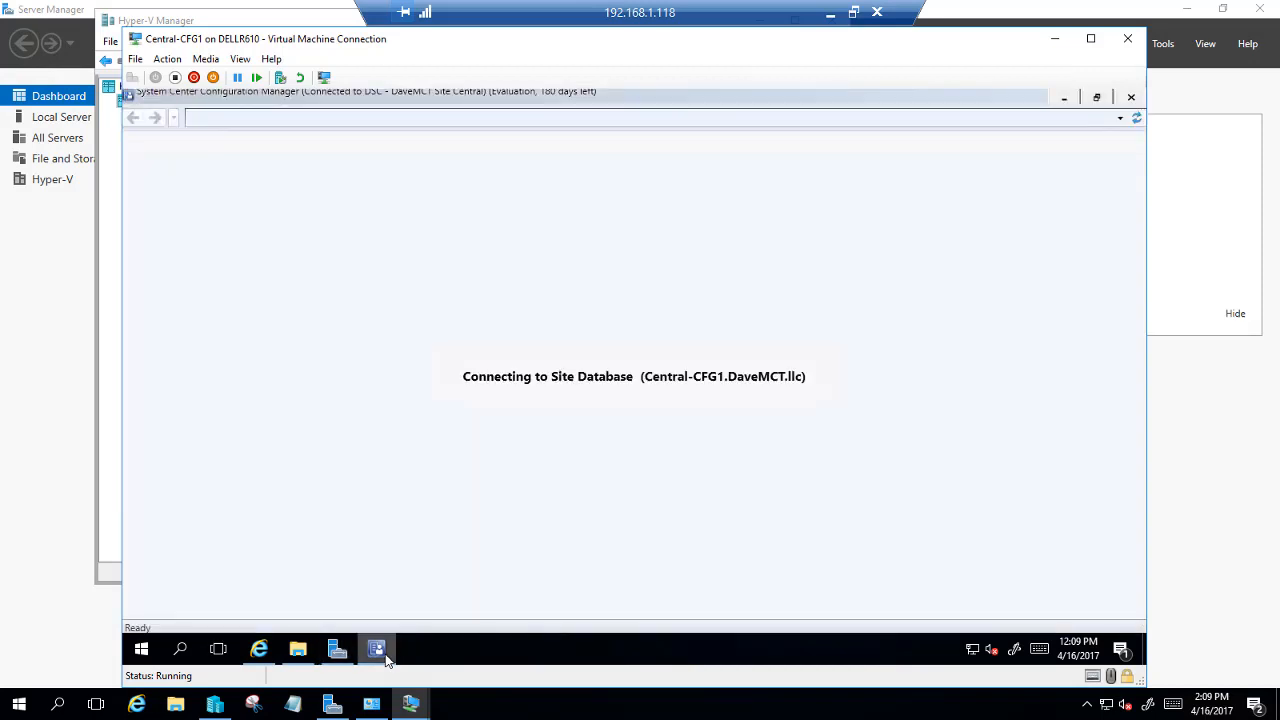